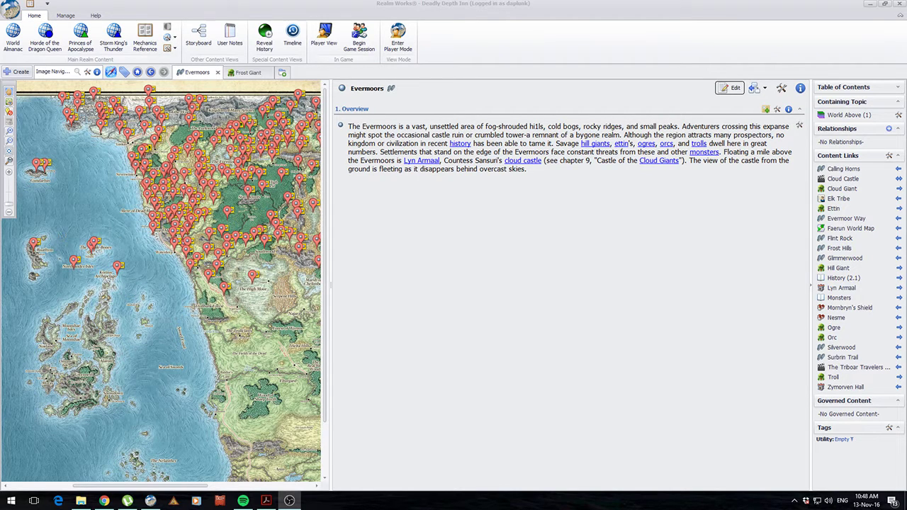
- Show the Mechanics Reference and look through the monster sources under Dangers, including Fifth Edition Foes
click(145, 42)
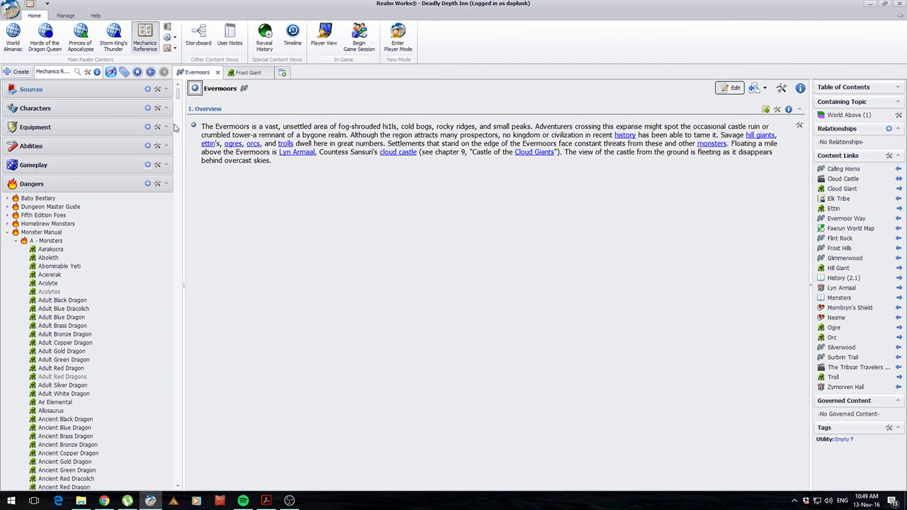
drag(179, 100, 181, 80)
scroll(116, 300, down, 5)
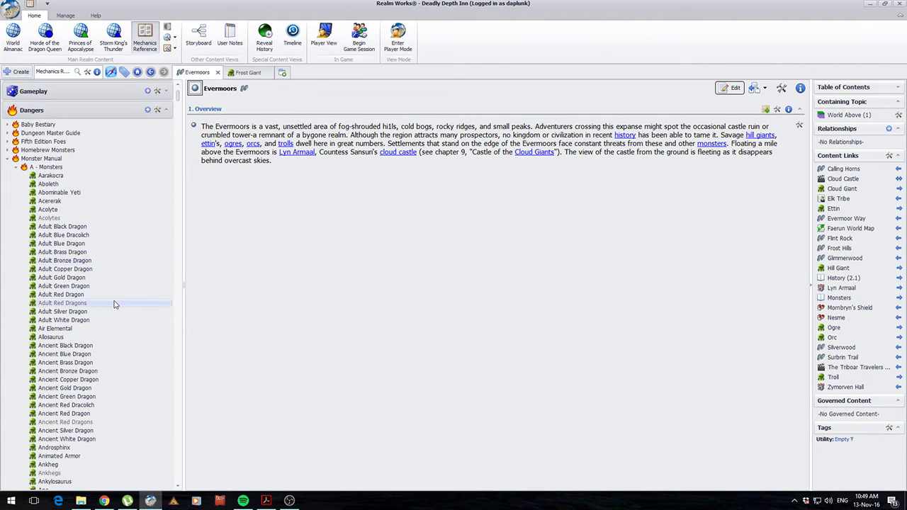
scroll(116, 304, up, 2)
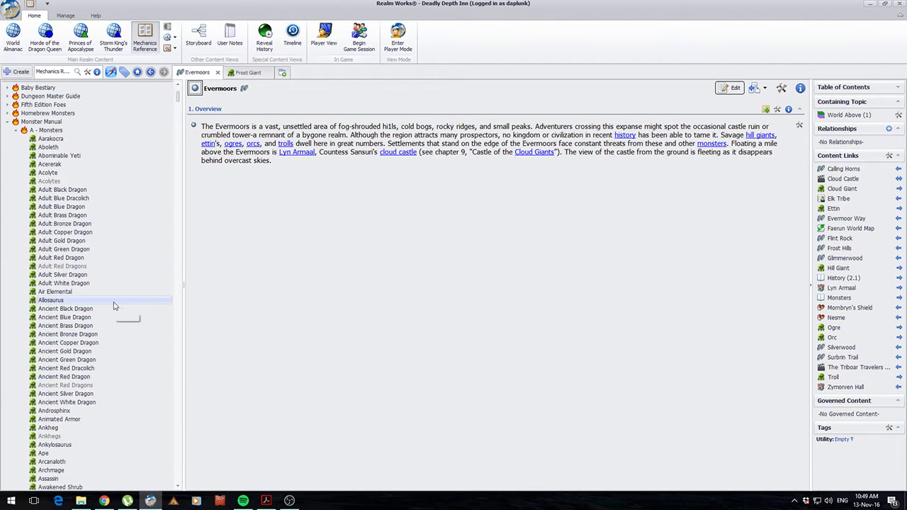
click(9, 105)
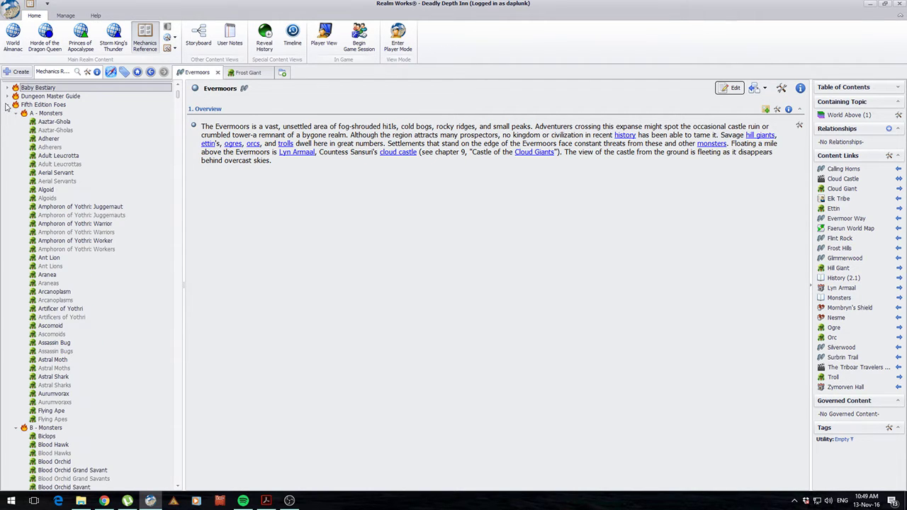
click(10, 105)
- View the Adult Brass Dragon and Adult Red Dragon articles in the Monster Manual
scroll(70, 301, down, 3)
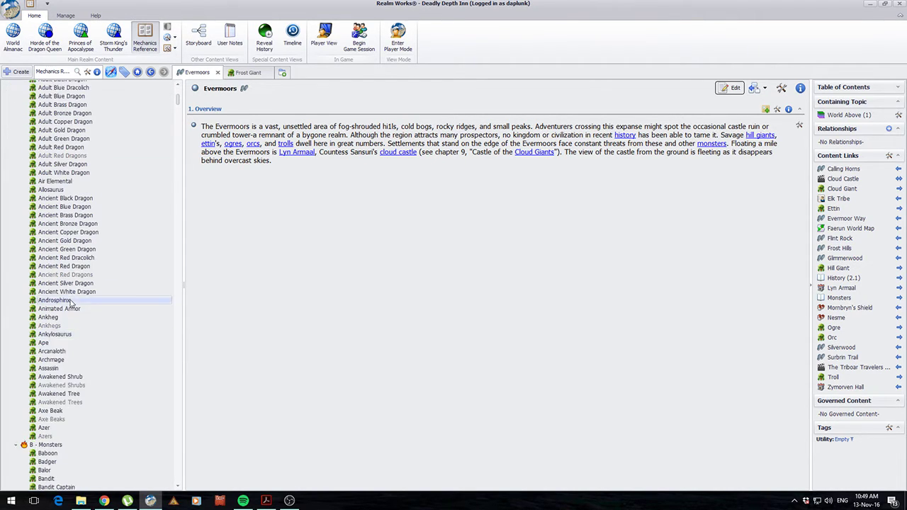
click(60, 142)
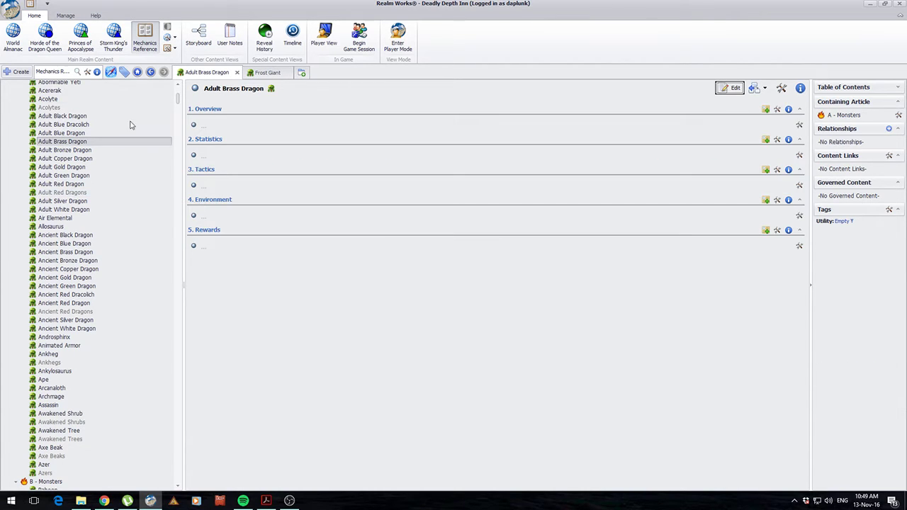
click(60, 186)
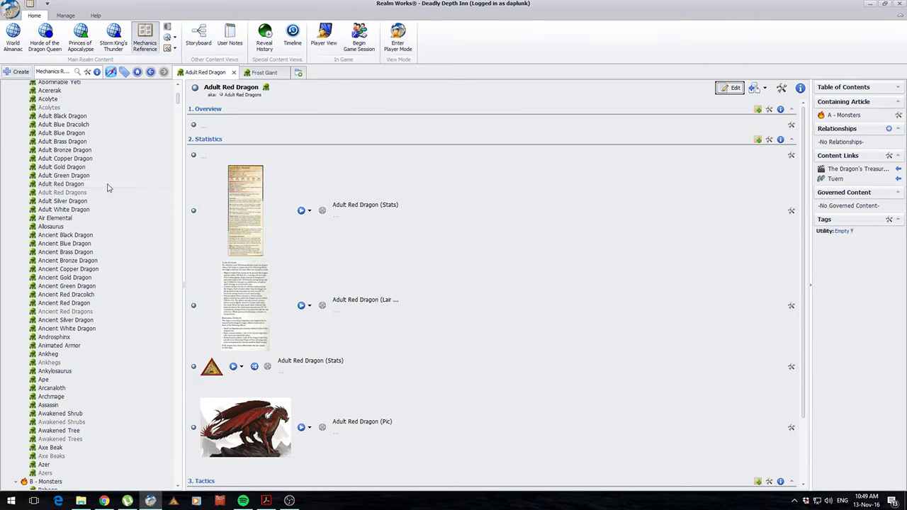
- Collapse the A through G monster groups under Monster Manual and look through the H - Monsters entries
scroll(73, 213, up, 3)
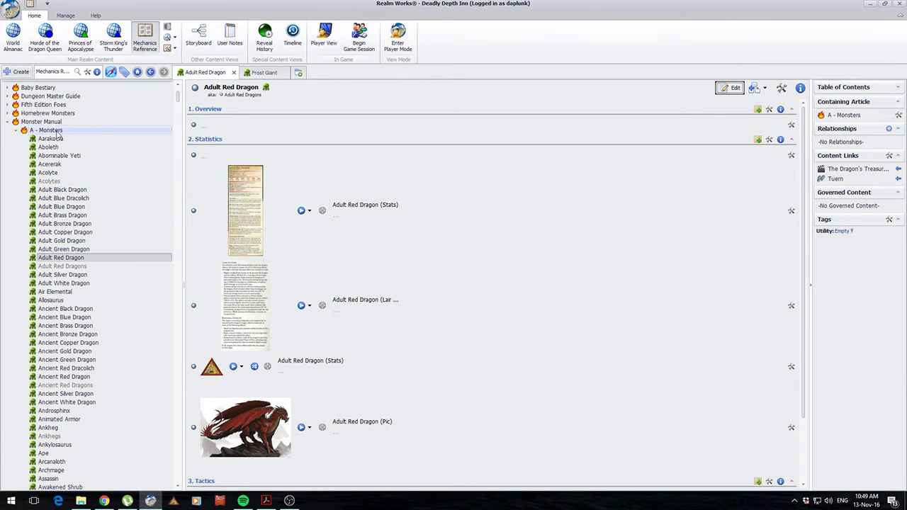
scroll(41, 117, up, 3)
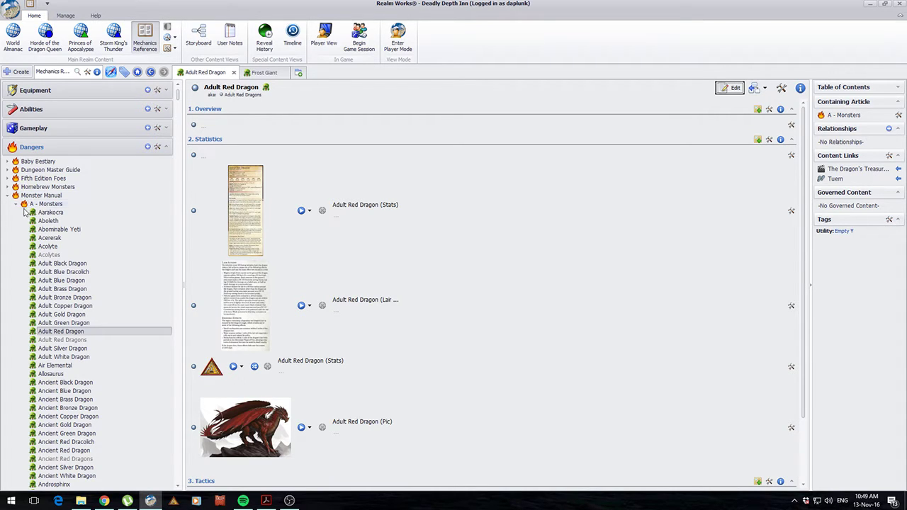
click(16, 204)
click(16, 212)
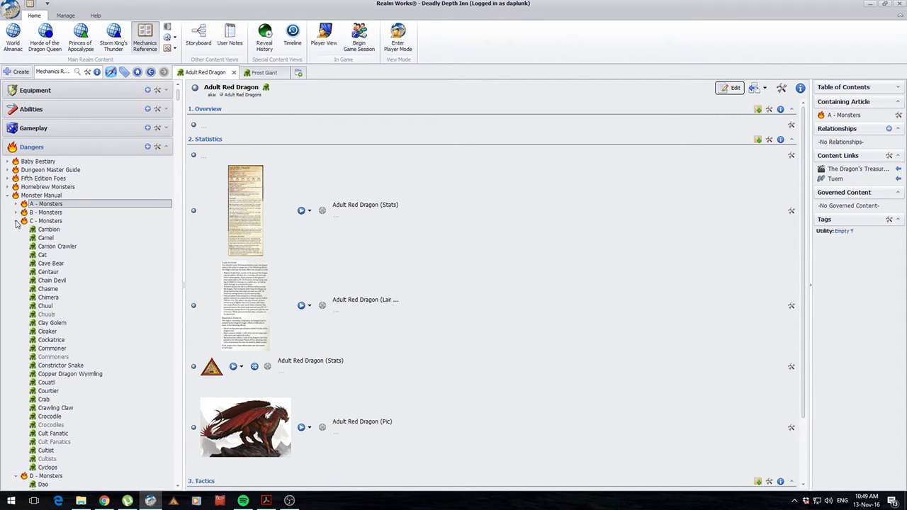
click(16, 221)
click(16, 230)
click(16, 238)
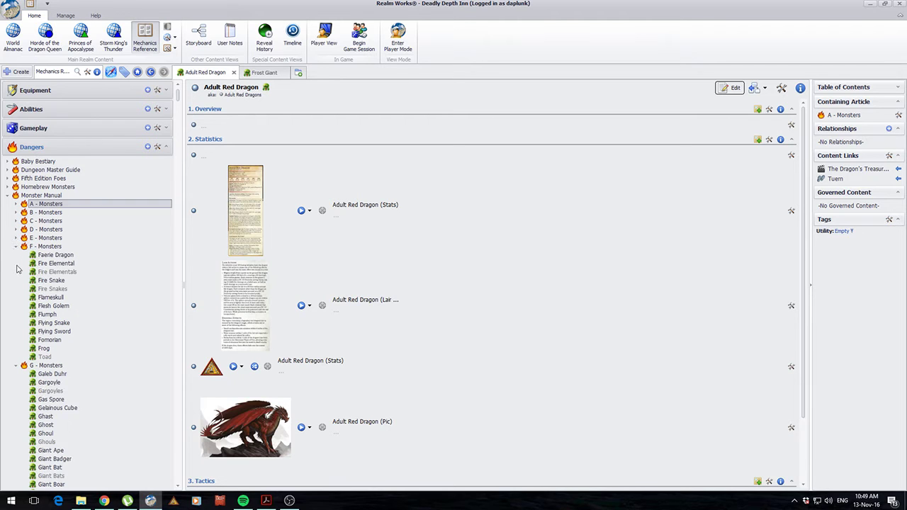
click(16, 246)
click(15, 255)
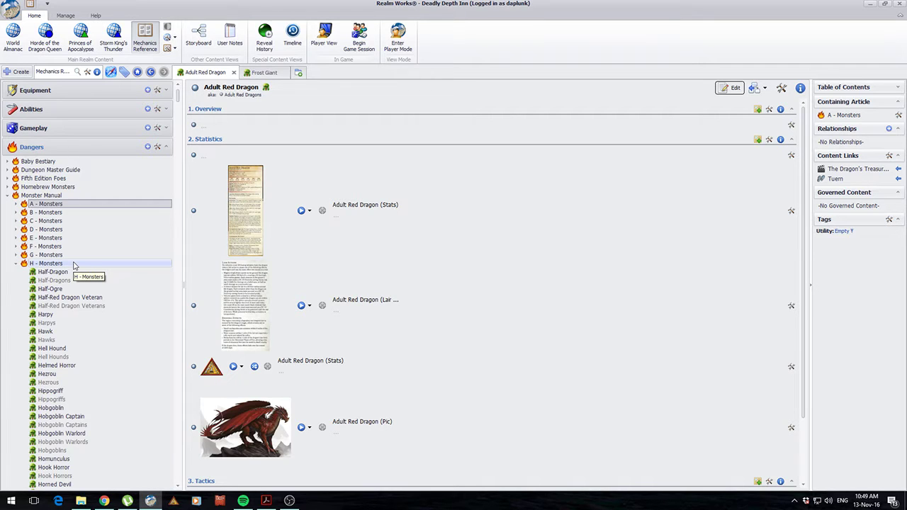
scroll(85, 284, down, 3)
scroll(85, 283, up, 2)
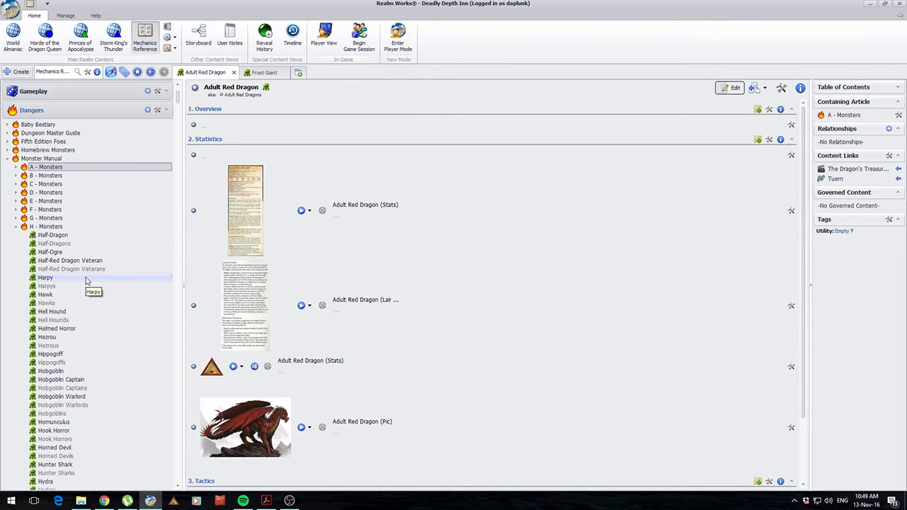
- Open the Aarakocra article in the A - Monsters group and add its Humanoid type tag to the active filter
click(15, 167)
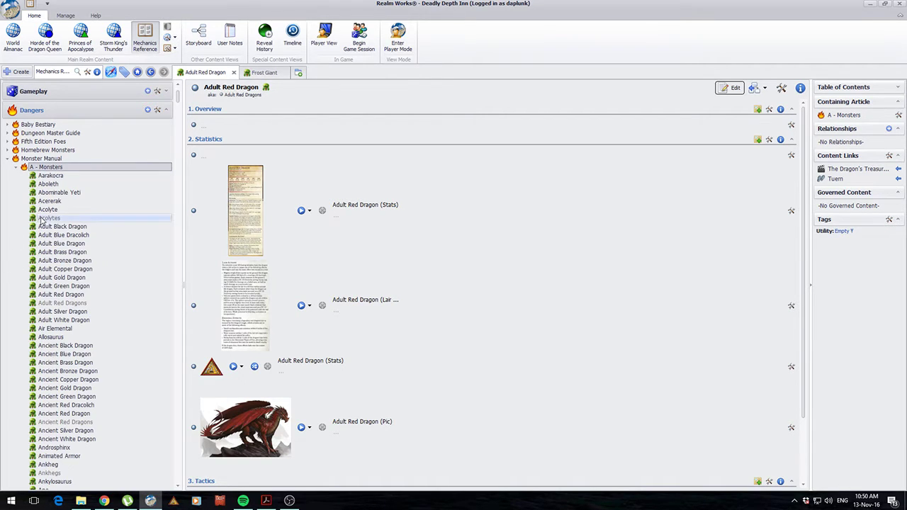
click(63, 179)
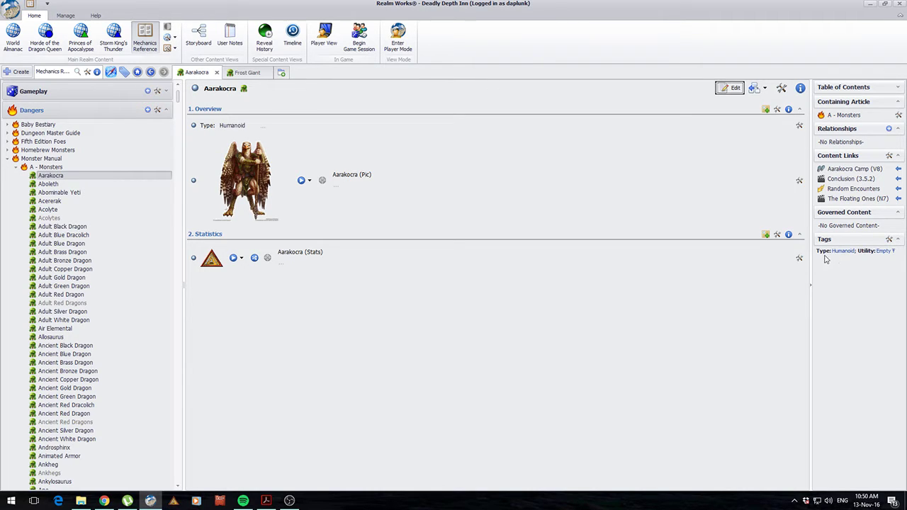
click(838, 257)
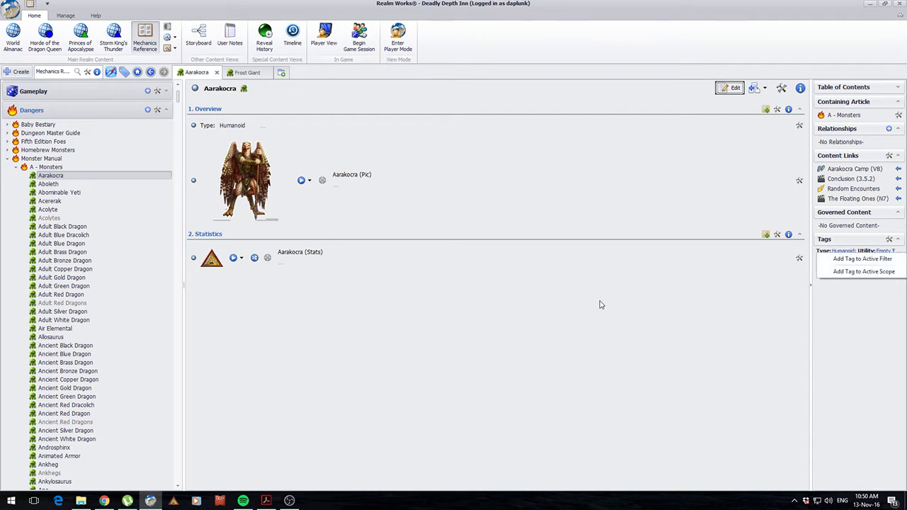
click(843, 261)
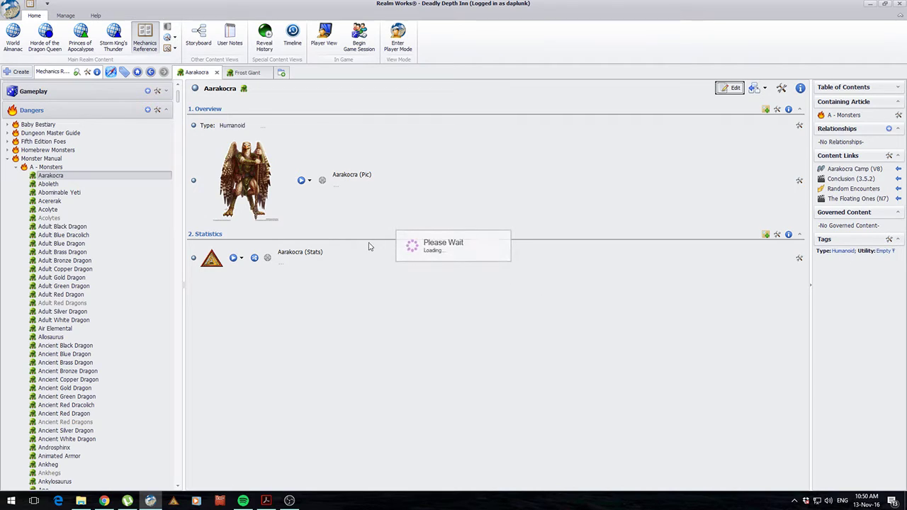
- View the Acolyte and Aarakocra articles in the filtered list and remove the Humanoid tag filter
click(46, 224)
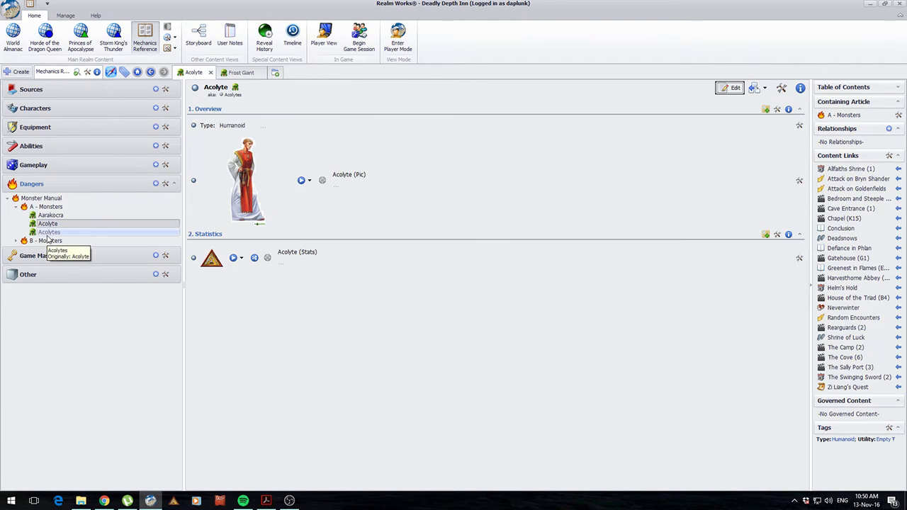
click(54, 215)
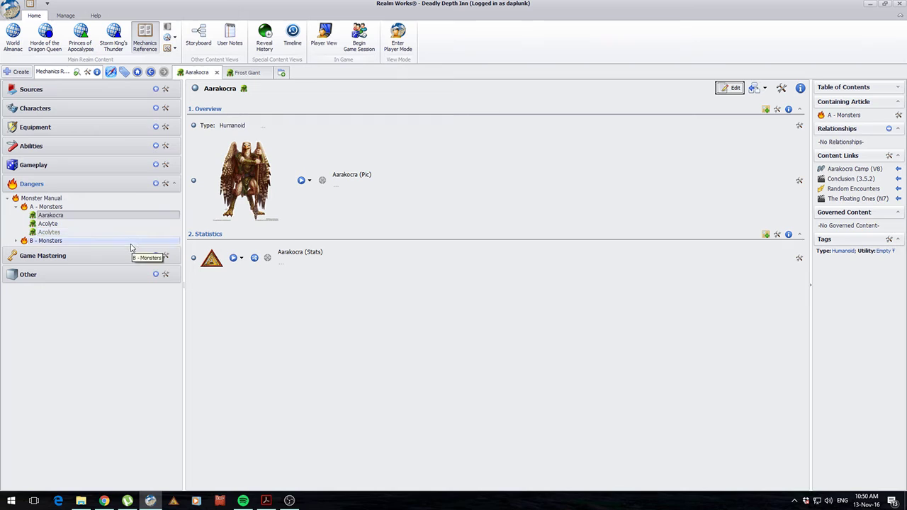
click(843, 253)
click(840, 268)
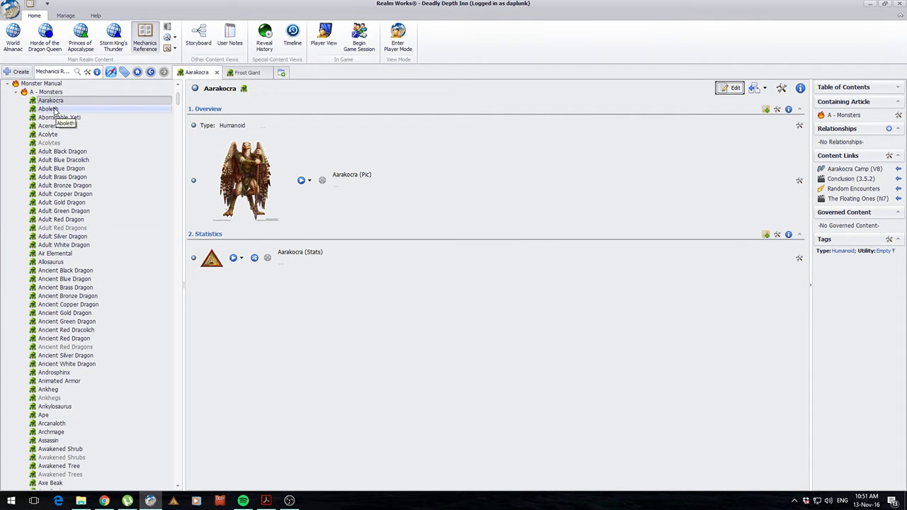
- View the Aboleth, Acererak and Acolyte articles to compare their type tags
click(56, 109)
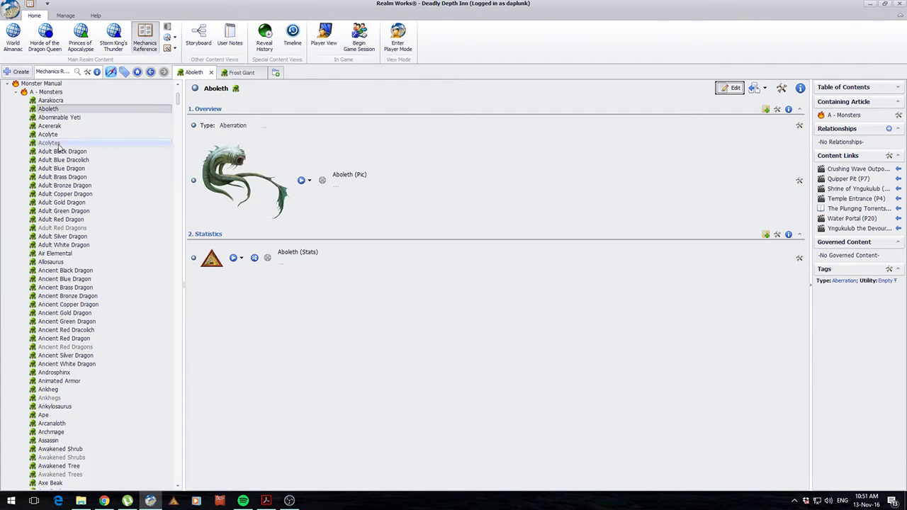
click(54, 126)
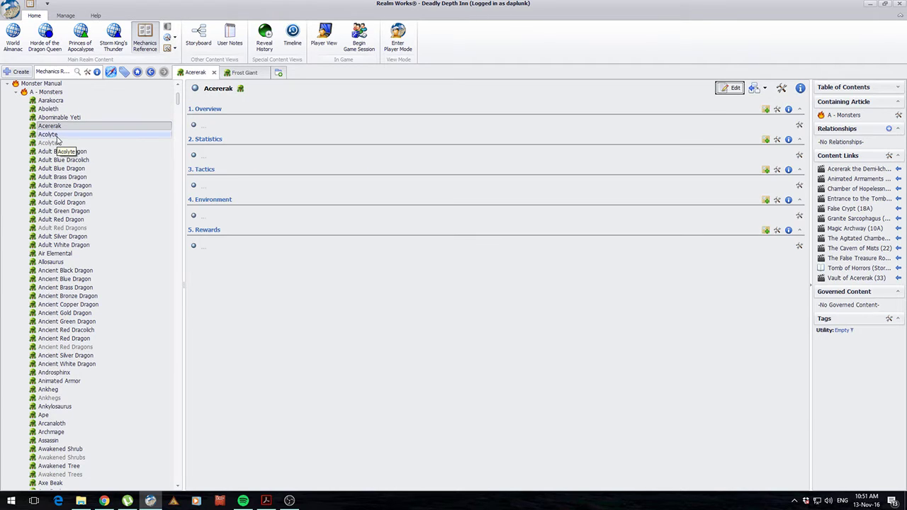
click(55, 144)
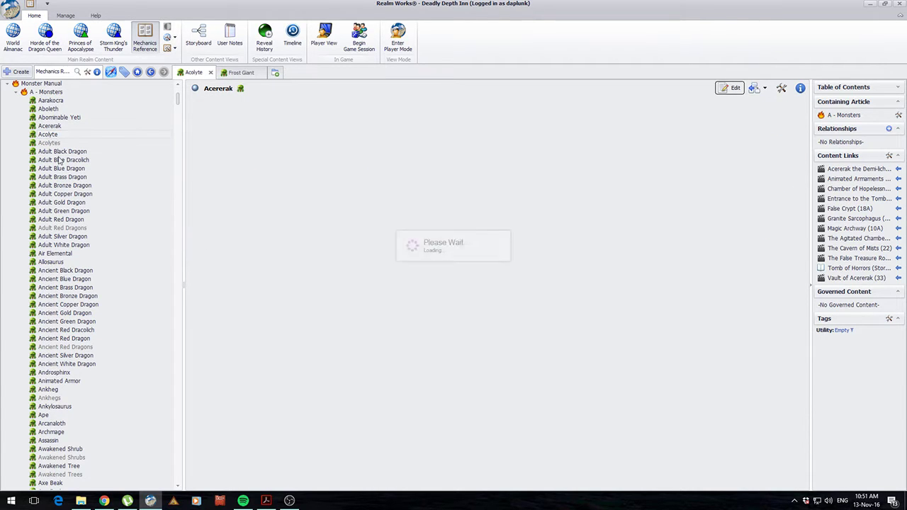
- Edit the Hawk article under H - Monsters and add a tag snippet labelled "Type:" above the Overview description
scroll(64, 202, down, 2)
scroll(65, 202, down, 6)
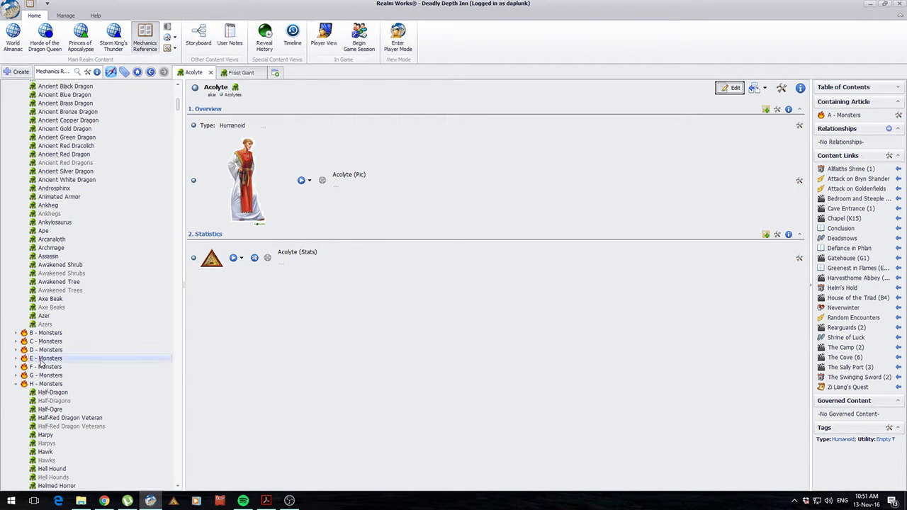
click(47, 452)
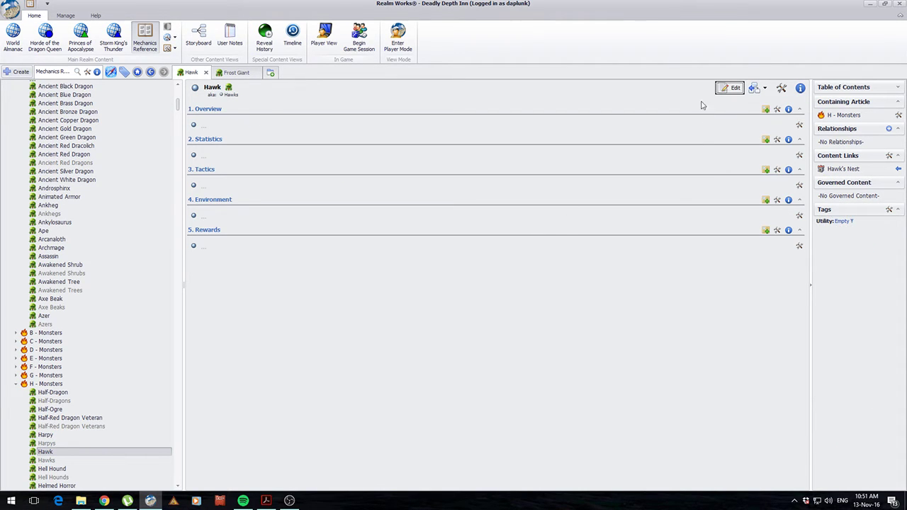
click(731, 88)
click(799, 126)
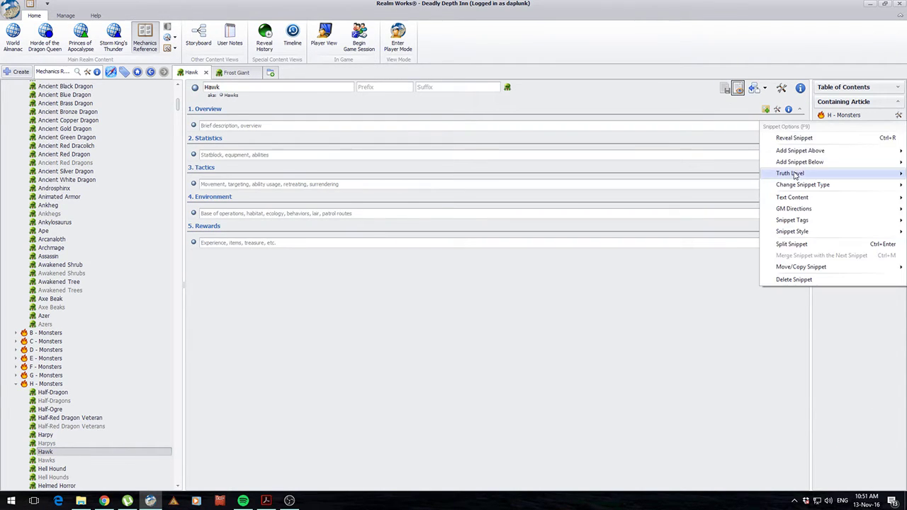
mouse_move(801, 150)
click(709, 221)
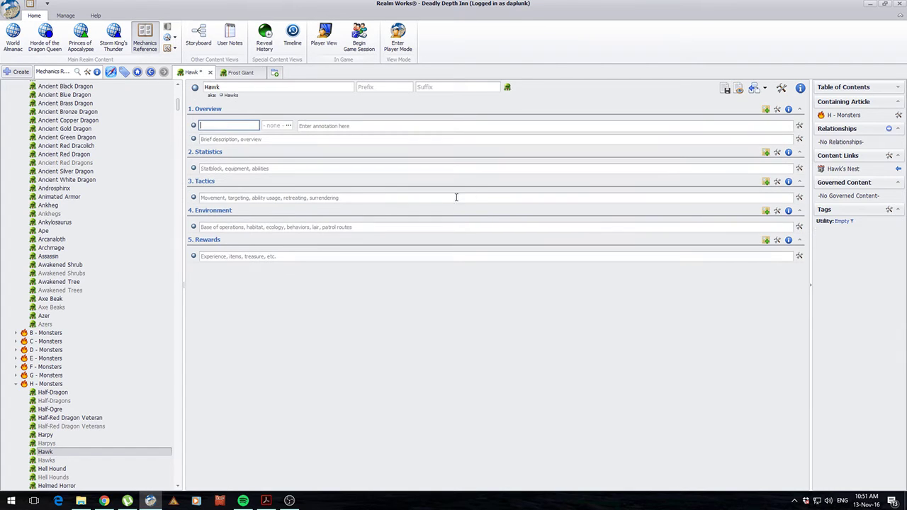
text(Fey)
- Assign the Beast tag from the Type domain to the Hawk's Type snippet and save the article
click(289, 125)
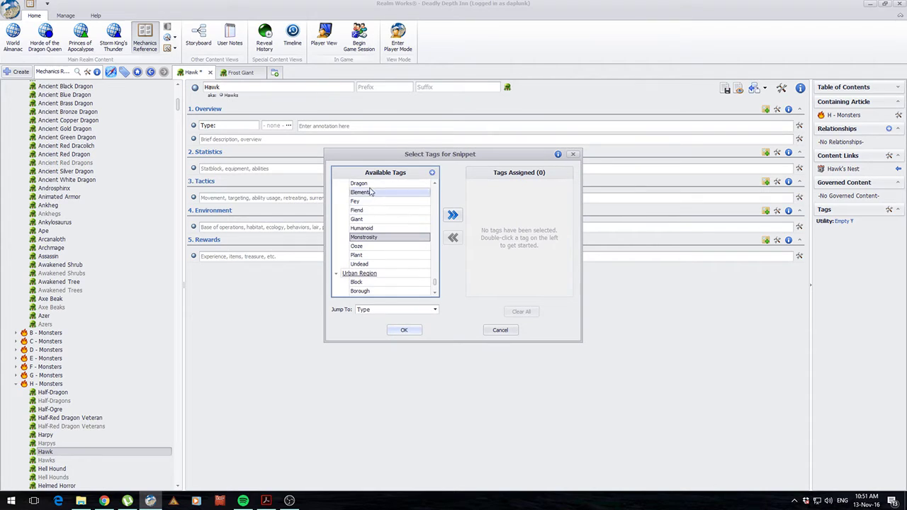
scroll(366, 203, up, 2)
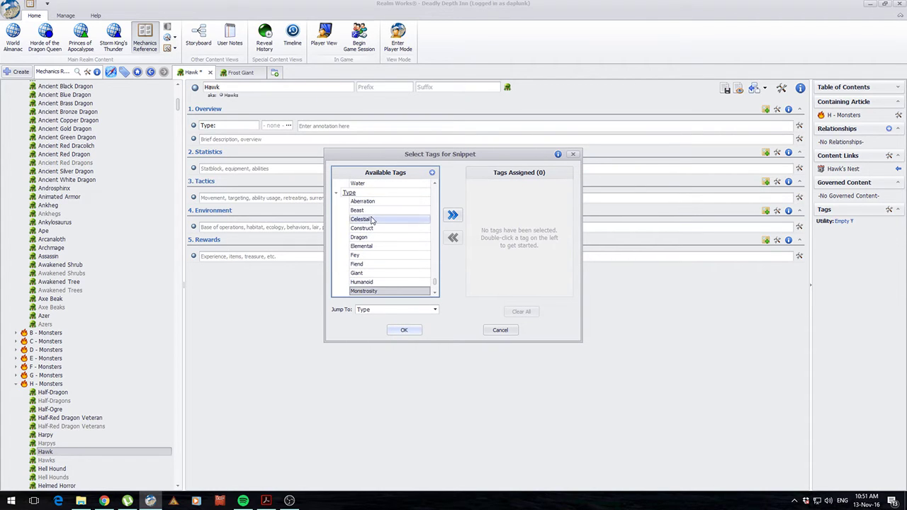
double_click(357, 210)
click(404, 330)
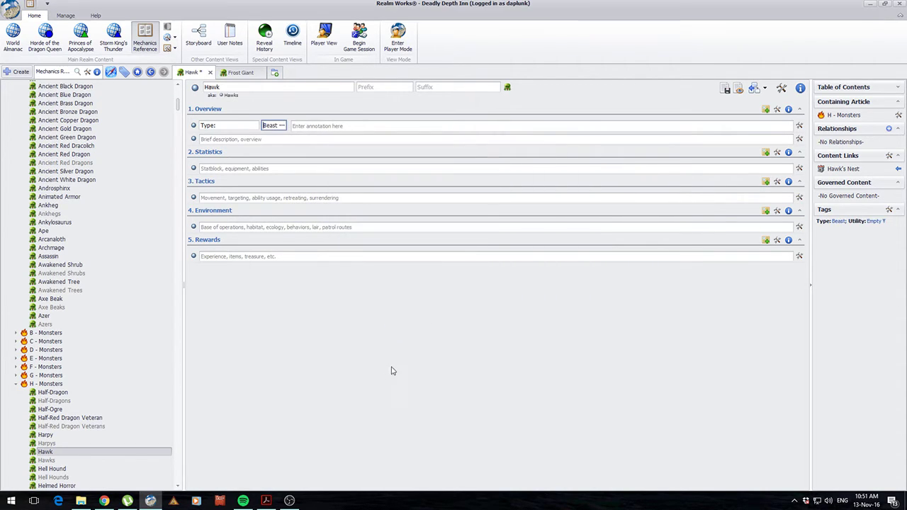
click(726, 88)
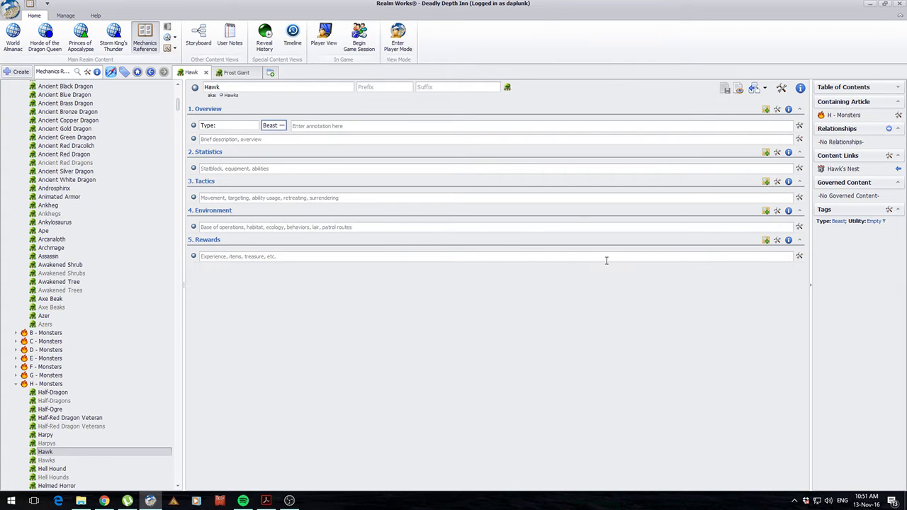
- Filter the Mechanics Reference by the Hawk's Beast type tag
right_click(836, 221)
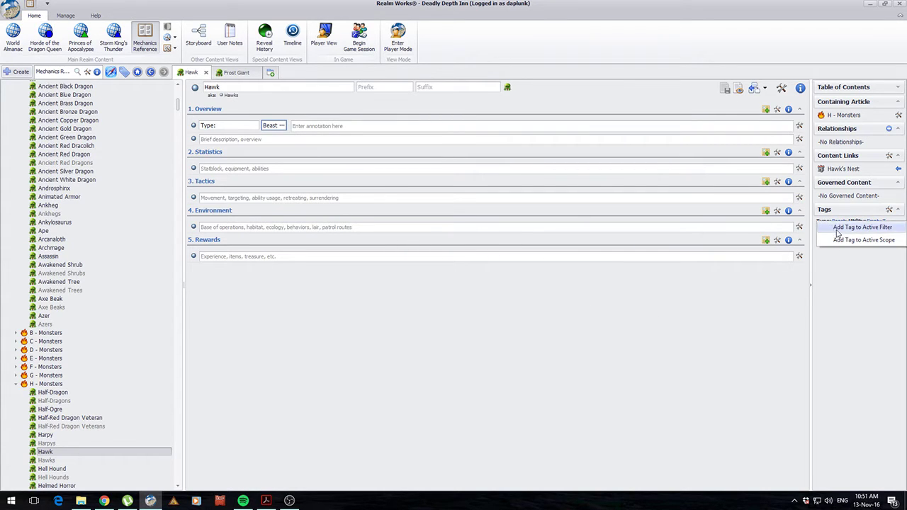
click(404, 295)
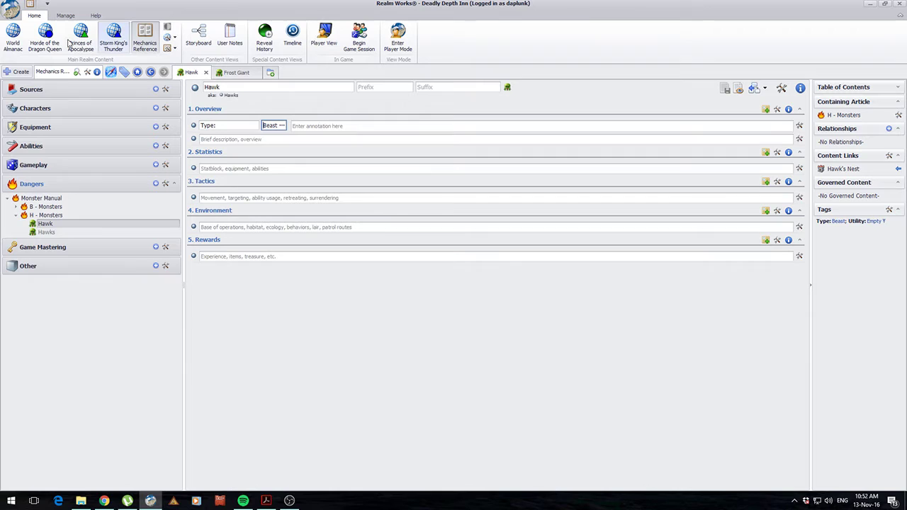
- Open the realm's domain and tag management to show the tags of the Type domain
click(64, 14)
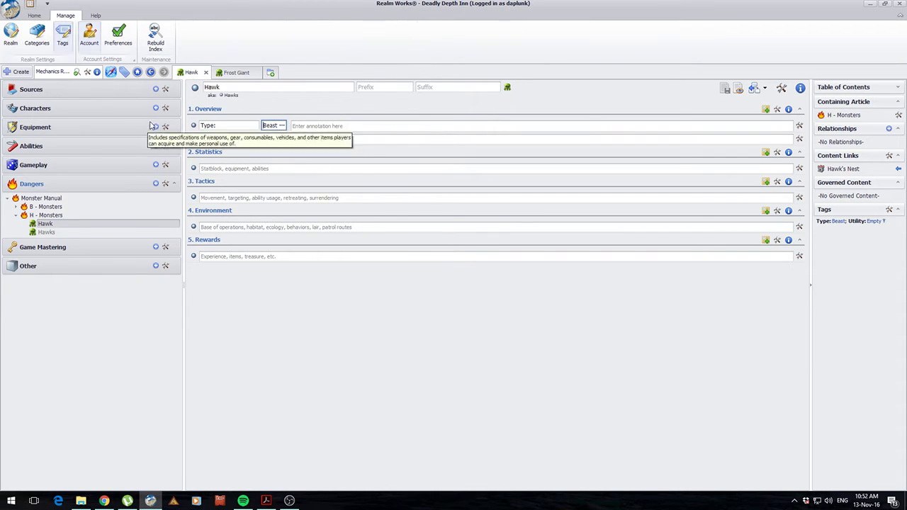
click(63, 39)
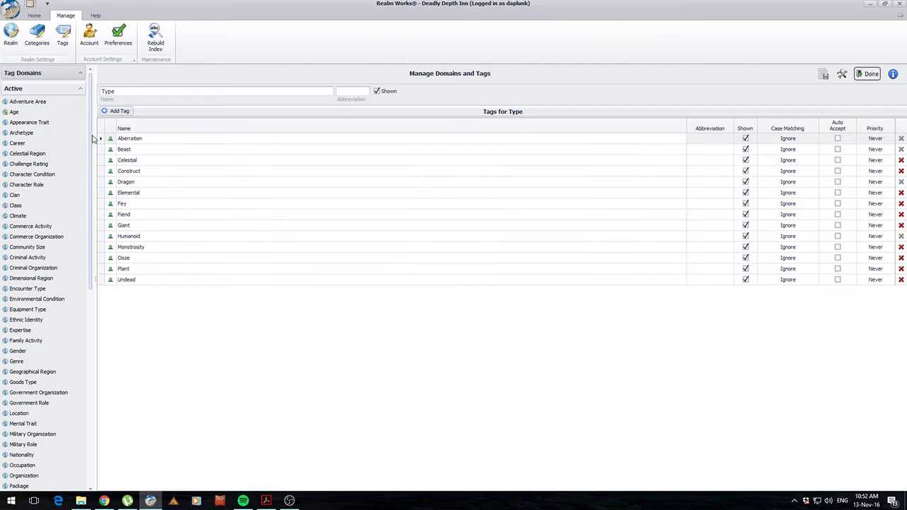
- Create a new active tag domain named "Monster Source Books"
drag(90, 139, 139, 381)
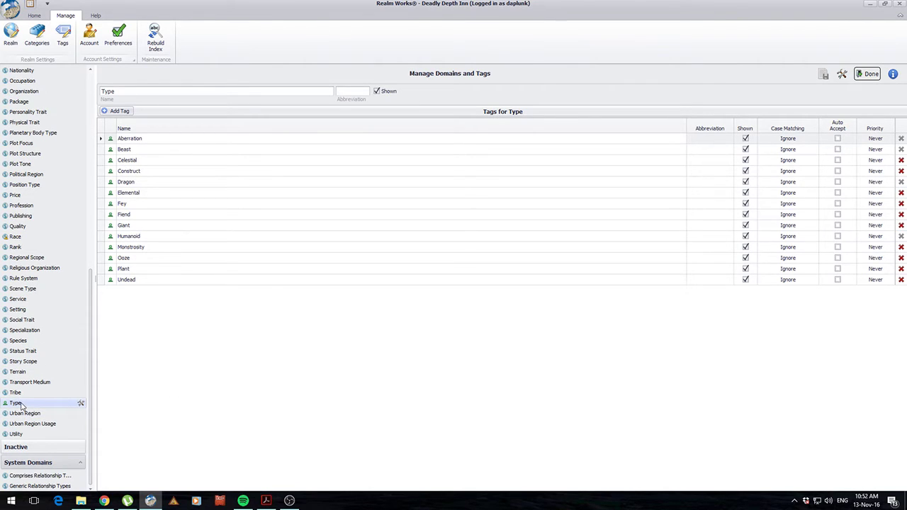
scroll(86, 379, up, 15)
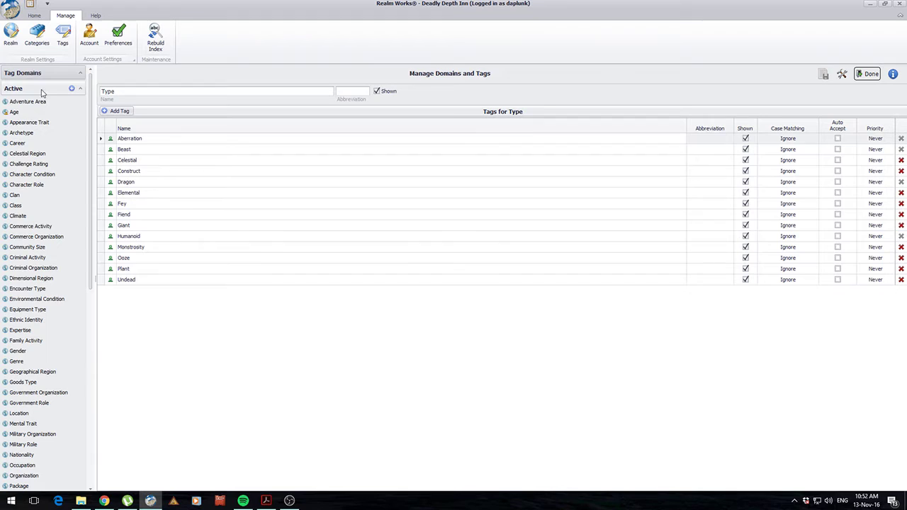
click(72, 89)
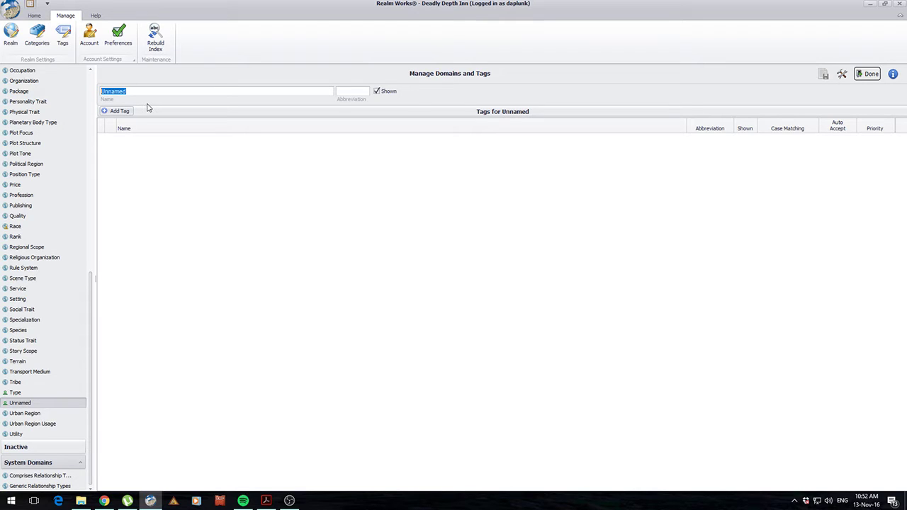
text(Monster Source Books)
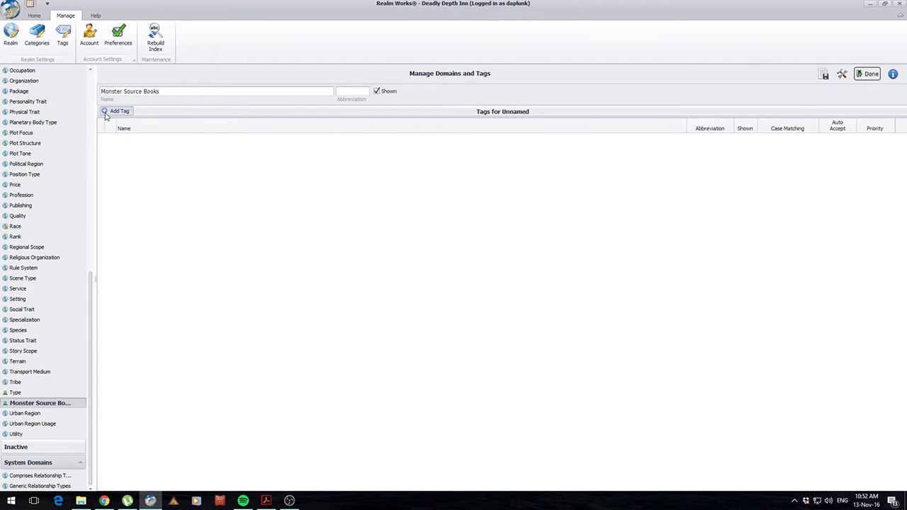
- Add a "Monster Manual" tag to the Monster Source Books domain
click(117, 111)
text(M)
key(BackSpace)
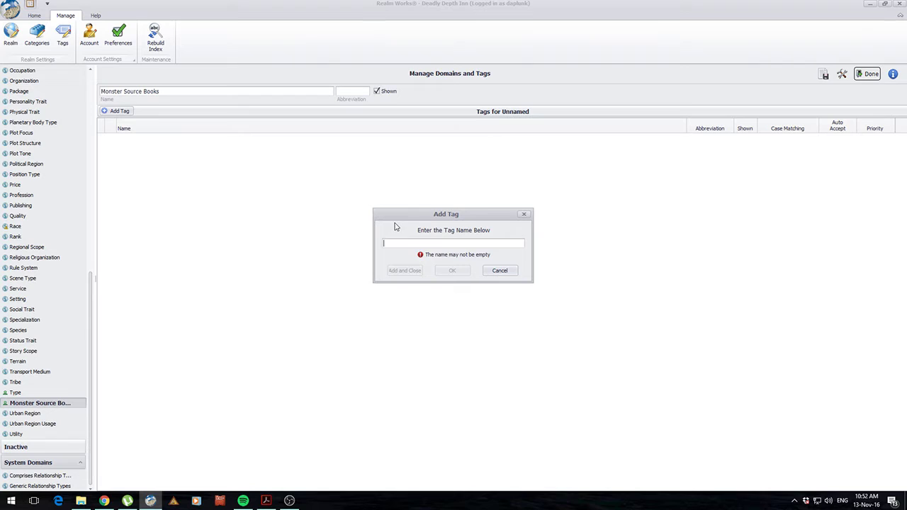
text(Monster Manual)
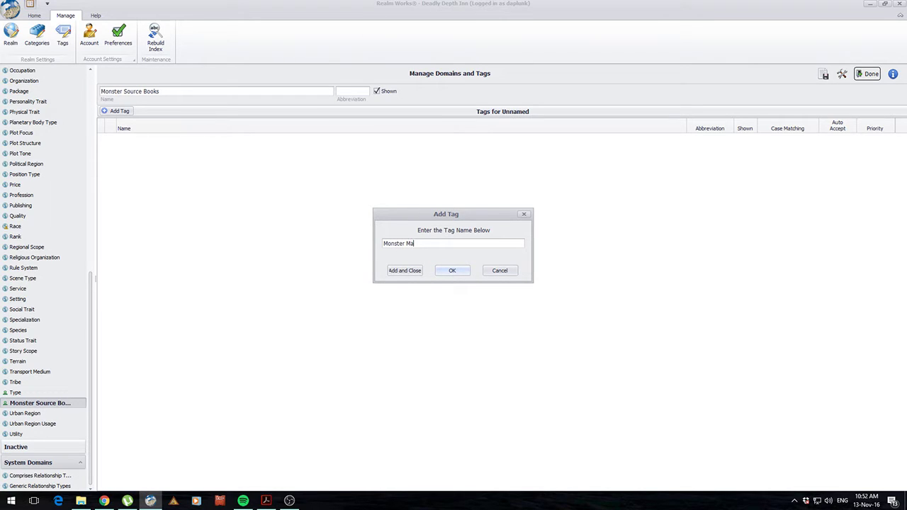
click(455, 273)
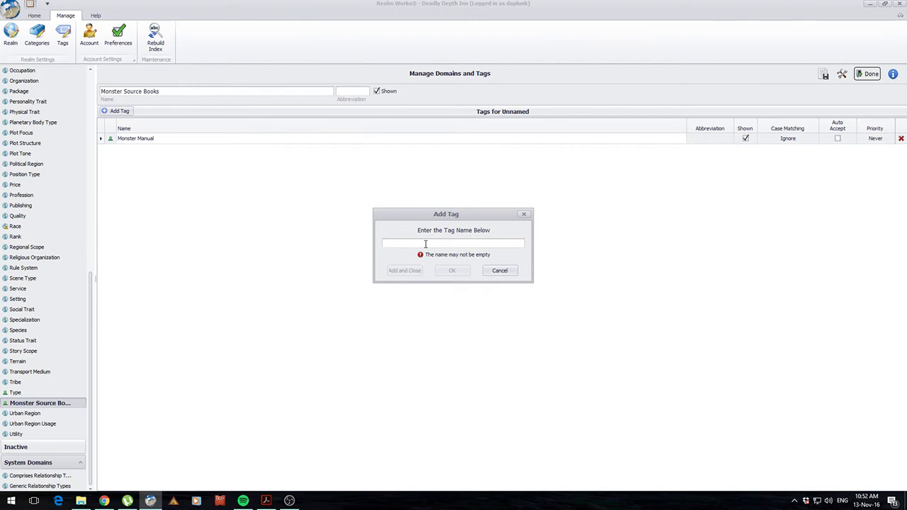
- Add the tags "Fifth Edition Foes" and "Tome of Beasts" to the Monster Source Books domain, and finish domain management
text(Fifth Edition Foes)
key(Return)
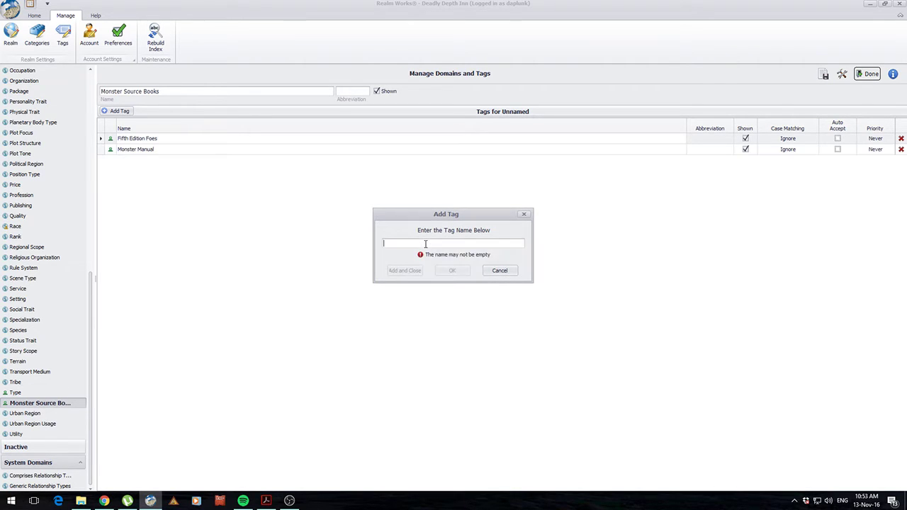
text(Tom)
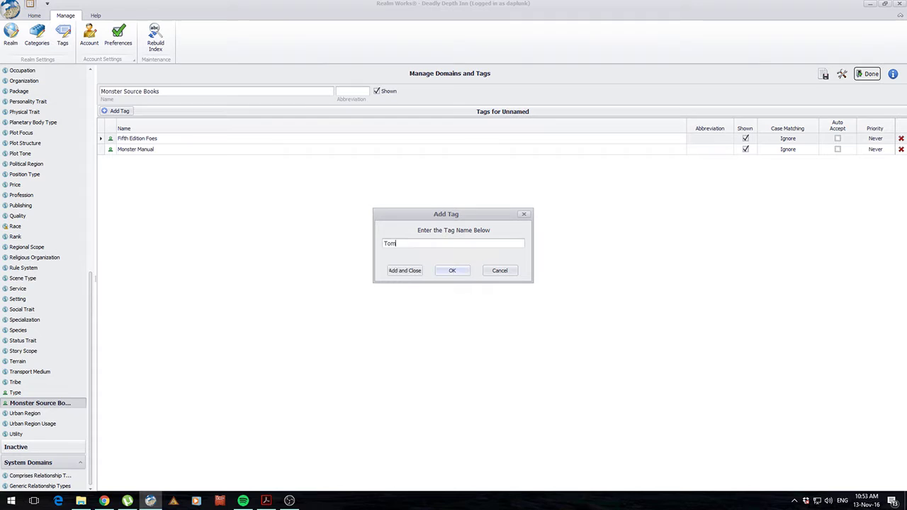
text(e of Beasts)
key(Return)
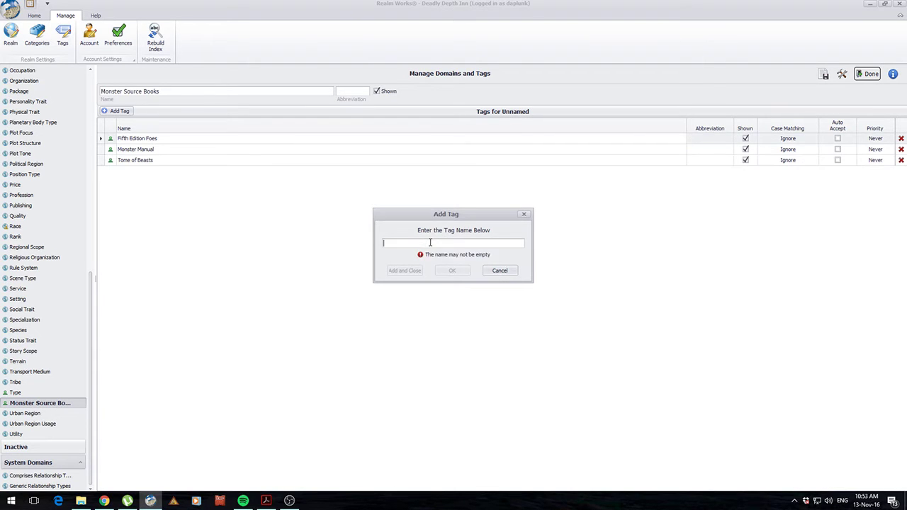
click(499, 271)
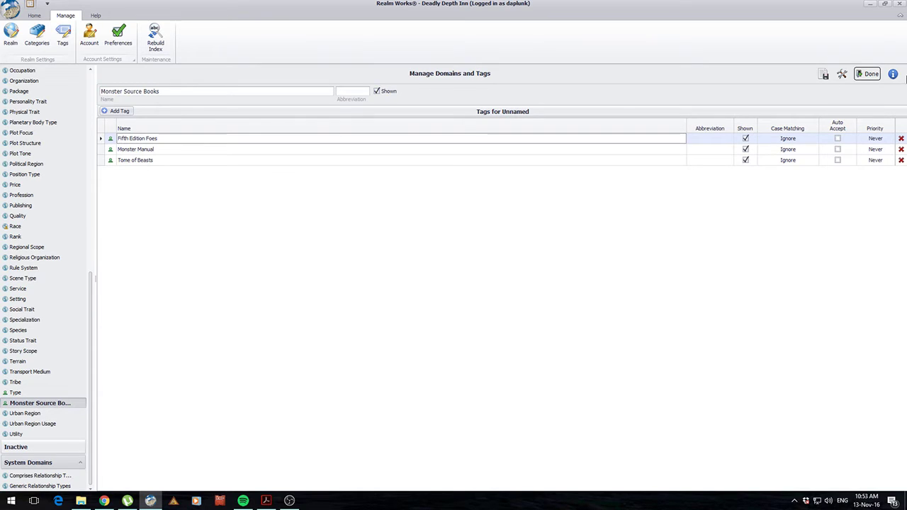
click(868, 73)
click(411, 262)
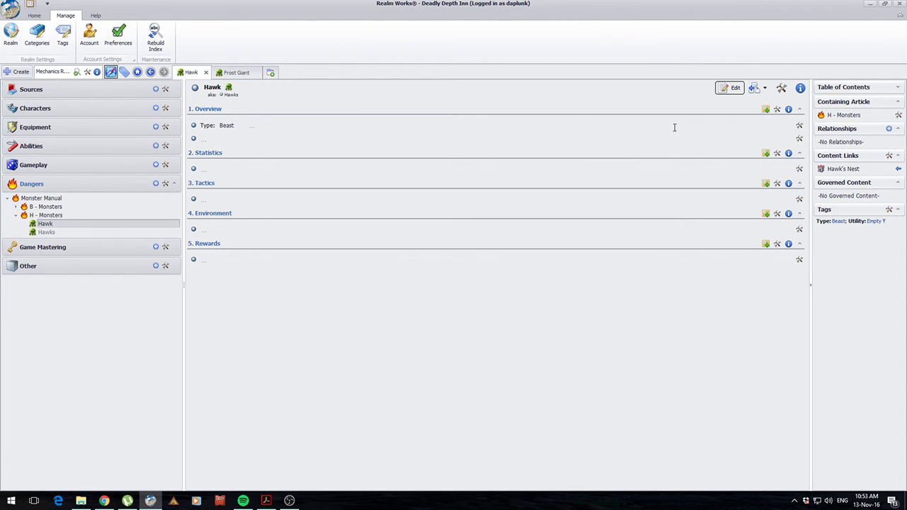
- Edit the Hawk article and add a tag snippet above the Type snippet in the Overview section
click(730, 88)
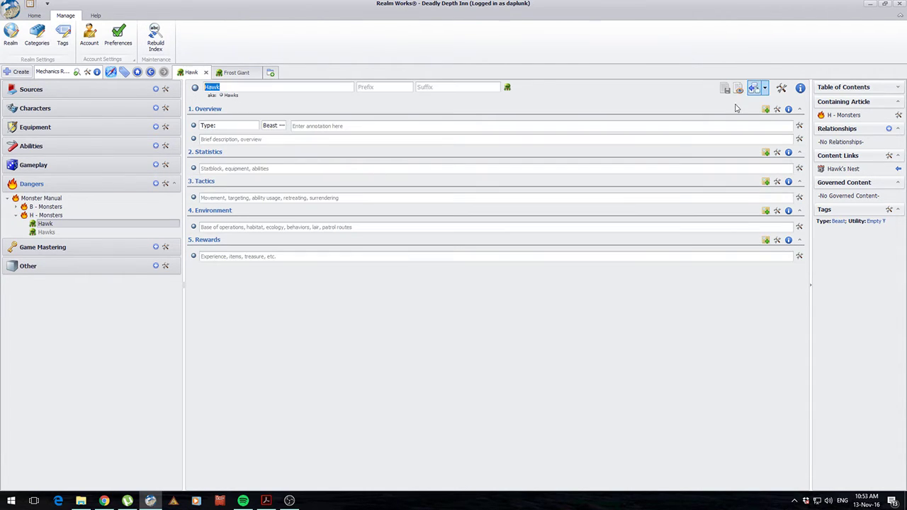
click(800, 125)
mouse_move(835, 153)
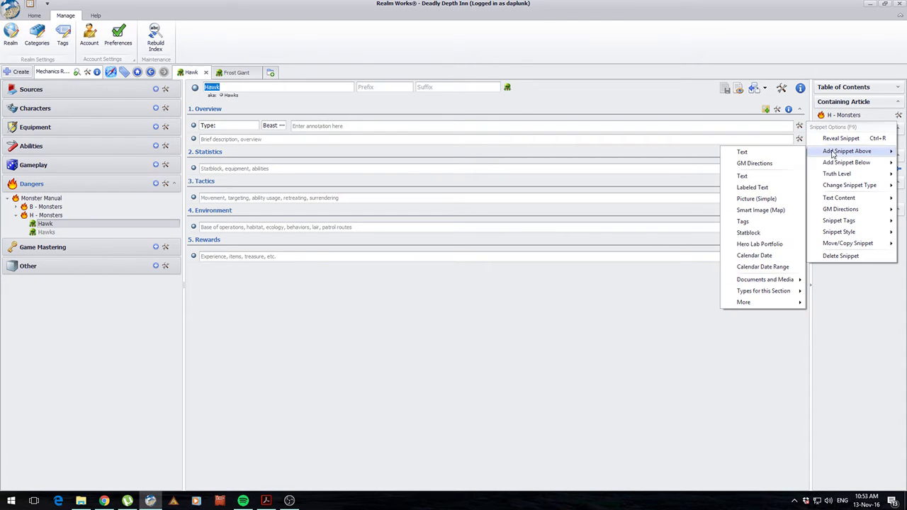
click(751, 222)
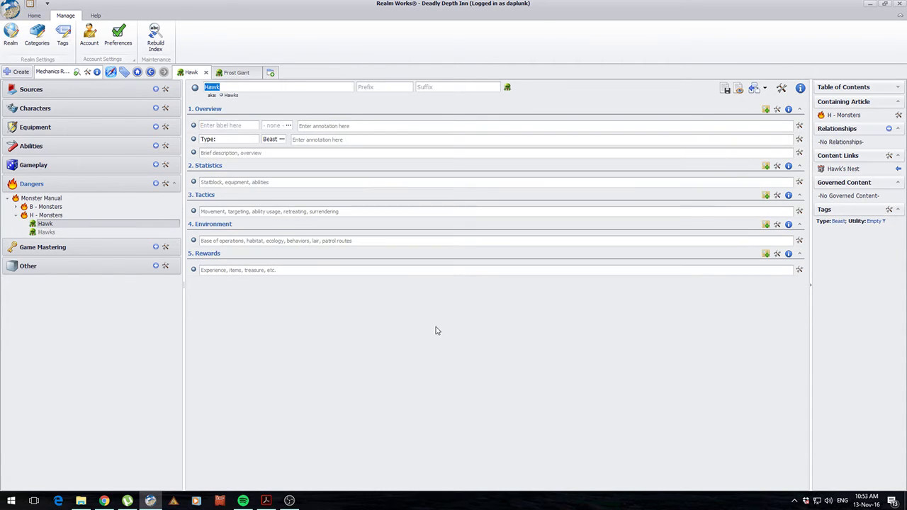
- Assign the Monster Manual tag from the Monster Source Books domain to the Hawk's new Overview snippet
click(288, 126)
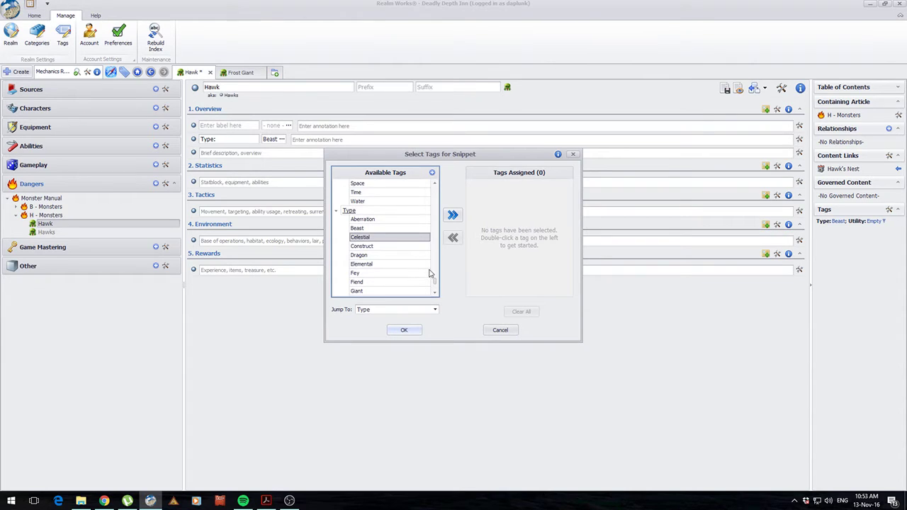
scroll(400, 265, down, 10)
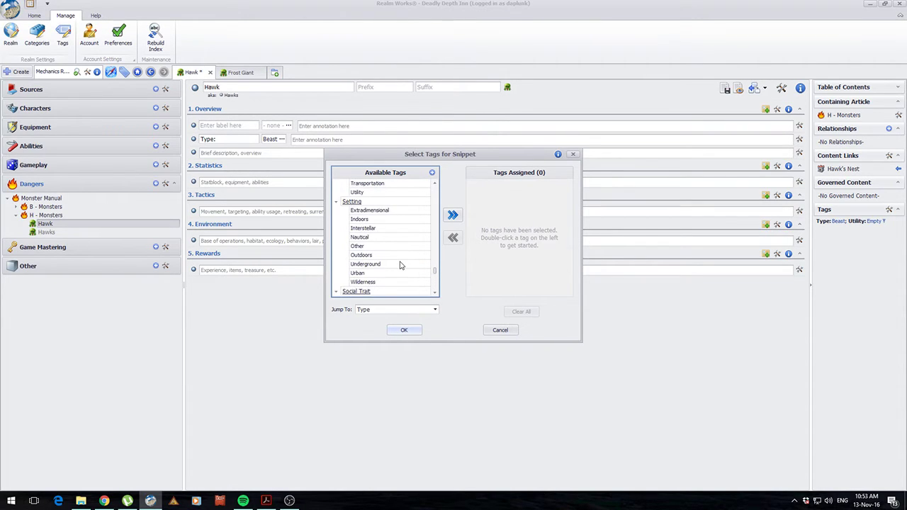
scroll(399, 265, down, 10)
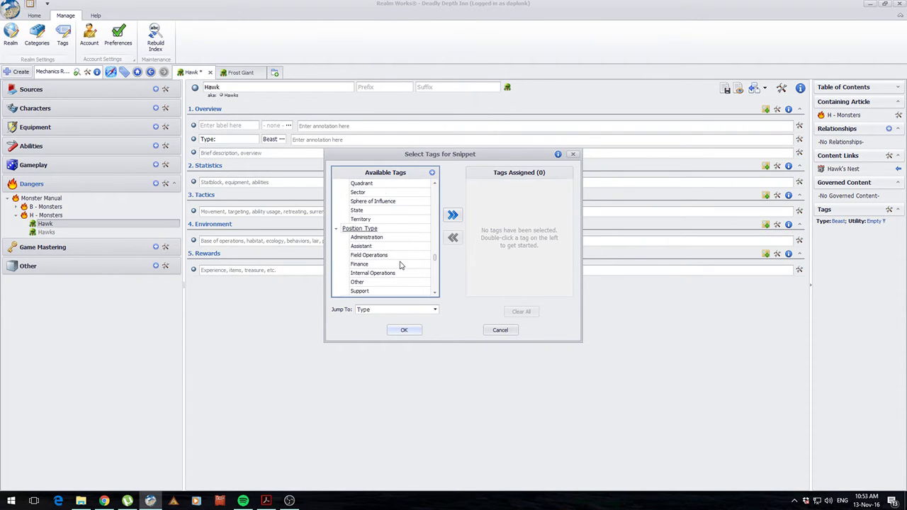
scroll(400, 265, down, 10)
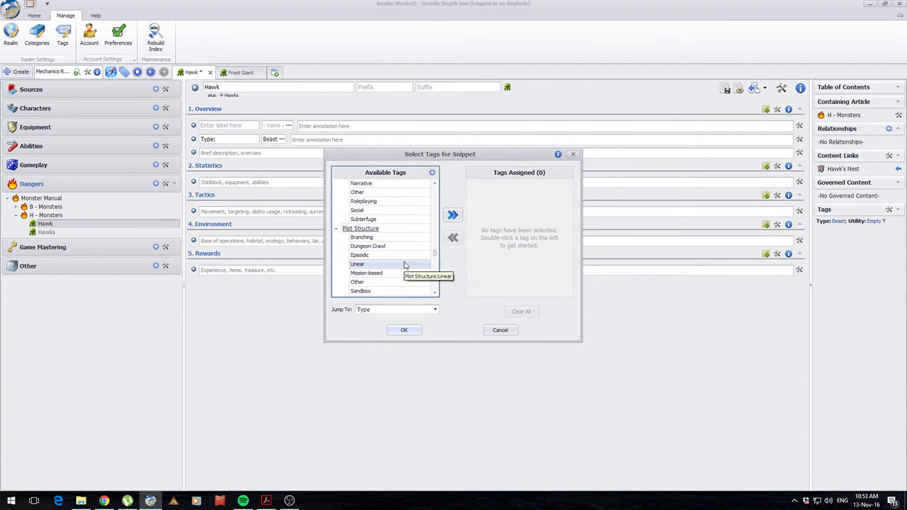
scroll(405, 265, down, 10)
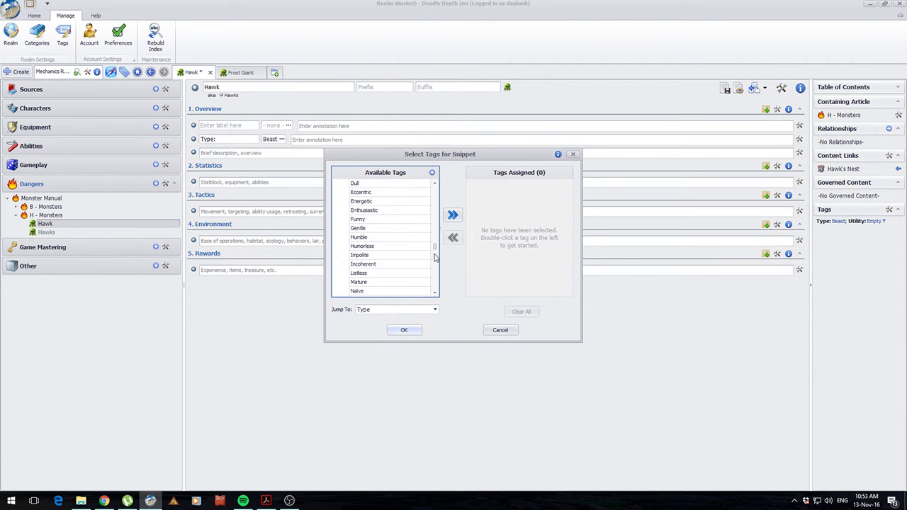
scroll(407, 229, up, 10)
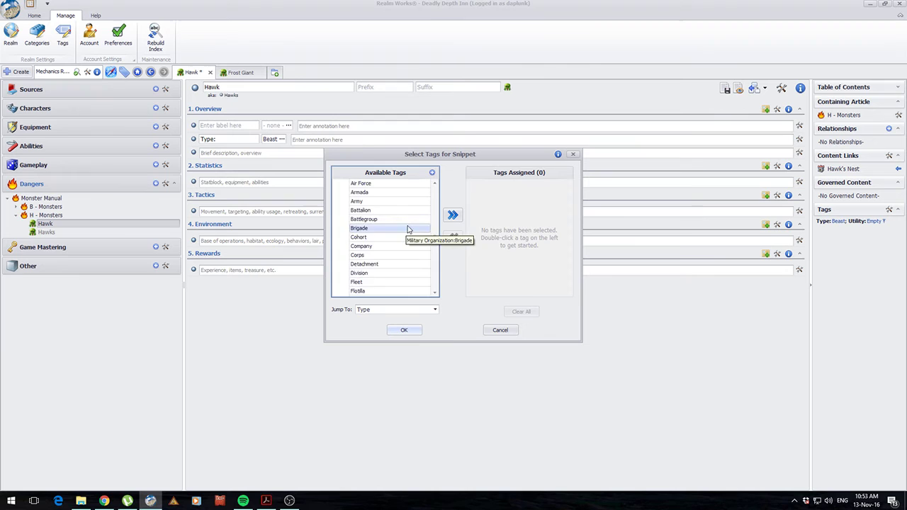
scroll(408, 229, up, 10)
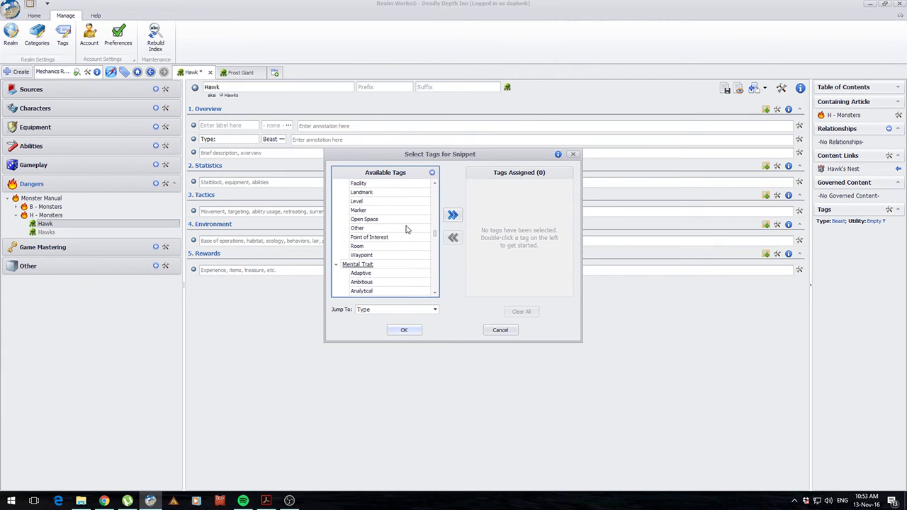
scroll(407, 228, up, 10)
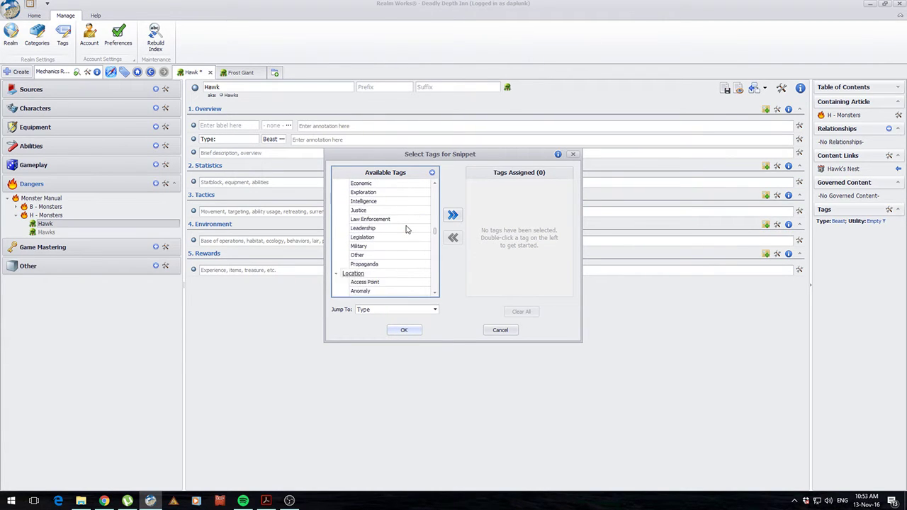
scroll(407, 229, down, 15)
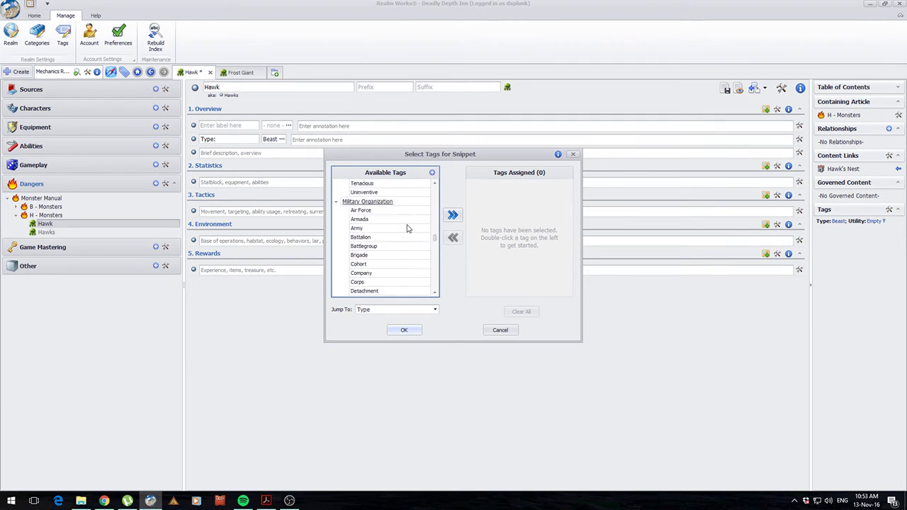
scroll(408, 228, down, 12)
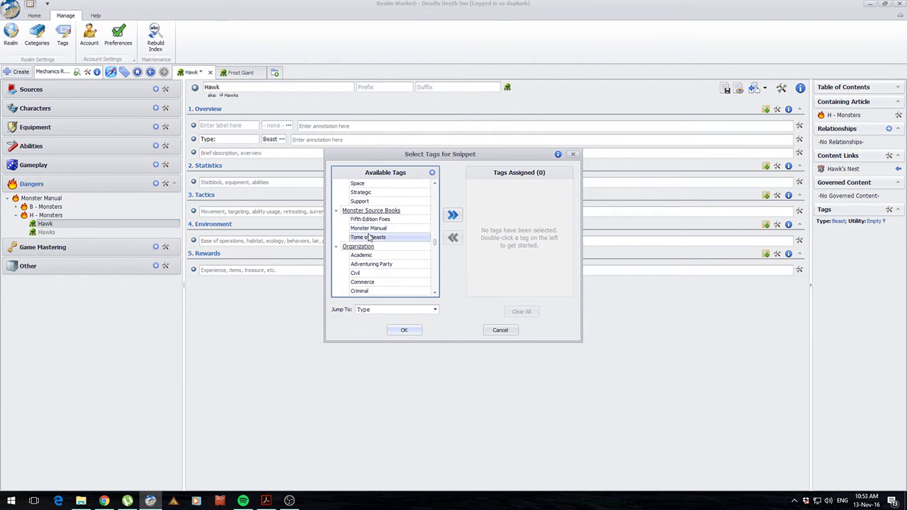
double_click(369, 229)
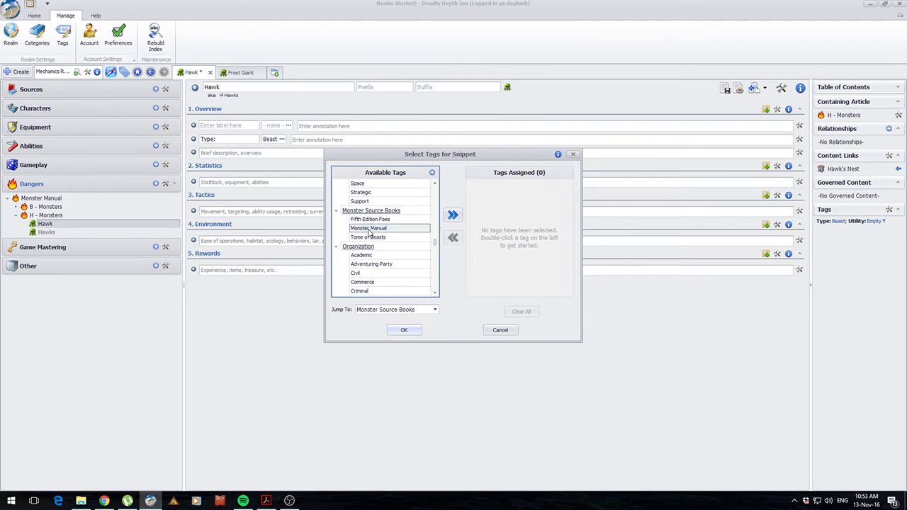
click(403, 330)
- Label the Hawk's new tag snippet "Source Book:" and save the article
click(229, 126)
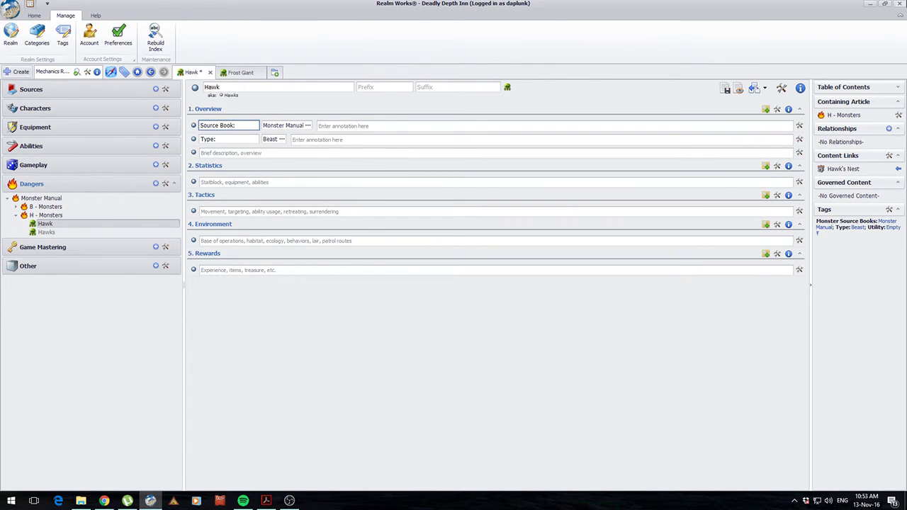
click(726, 92)
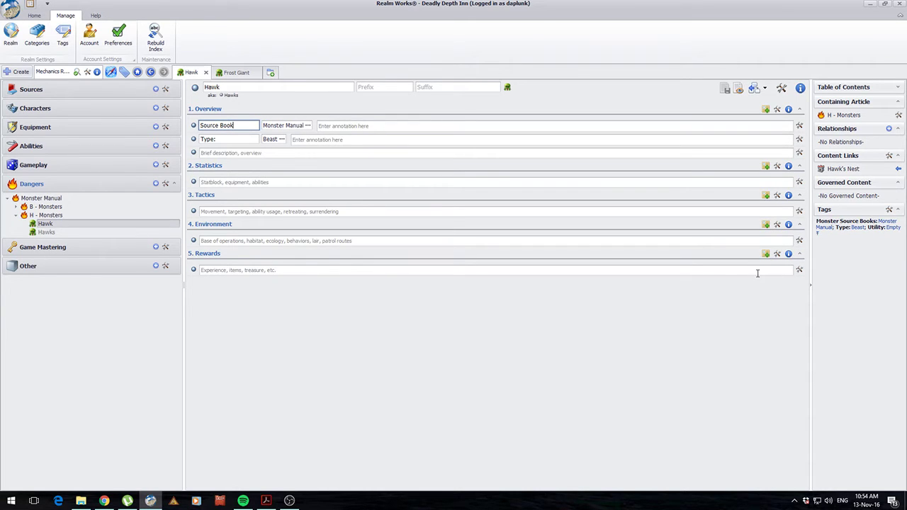
- Reopen the realm's tag management and rename the Monster Source Books domain to "Source Books"
click(62, 34)
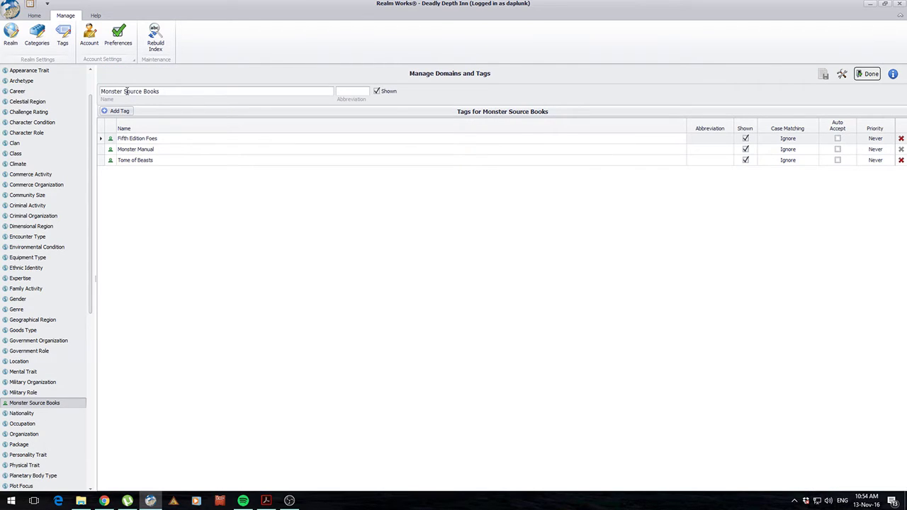
drag(126, 91, 91, 96)
text(S)
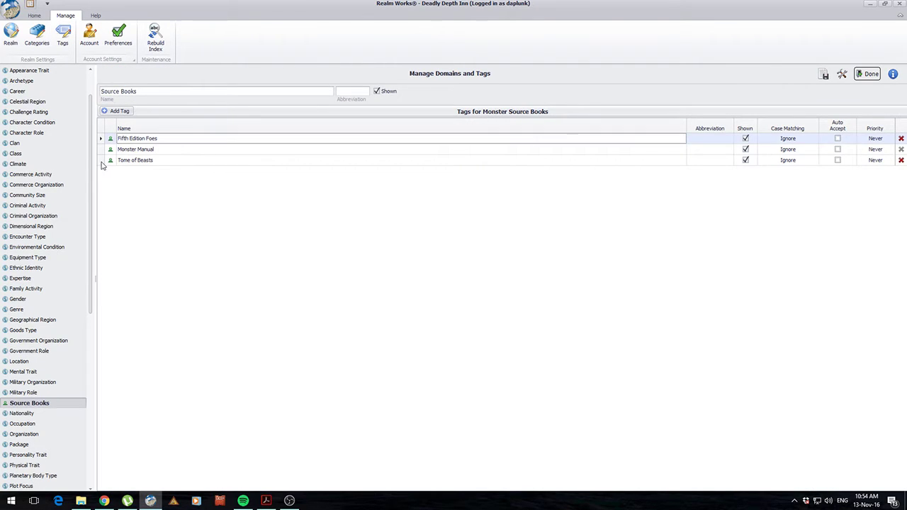
- Add the tags "Players Hand Book" and "Princes of the Apocalypse" to the Source Books domain
click(119, 111)
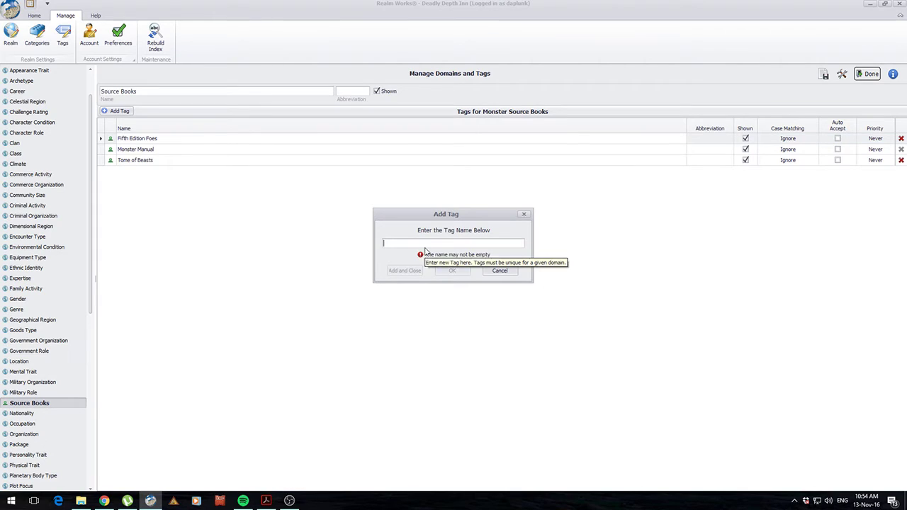
text(Playe)
key(BackSpace)
key(BackSpace)
key(BackSpace)
key(BackSpace)
key(BackSpace)
text(rs )
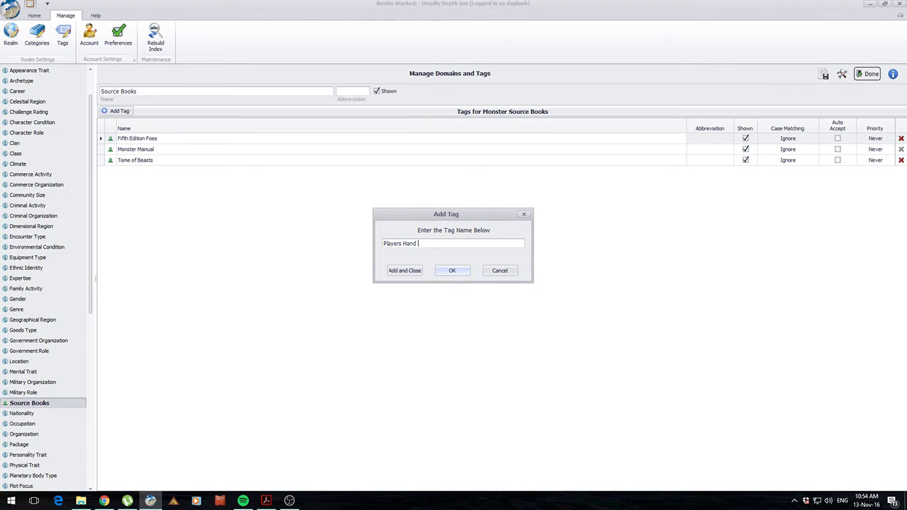
text(Hand Book)
key(Return)
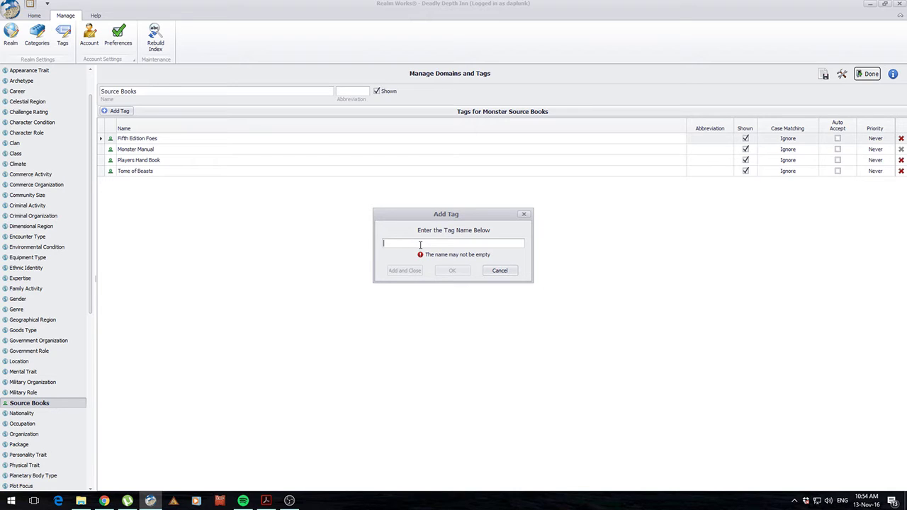
text(Princes of the Apocalypse)
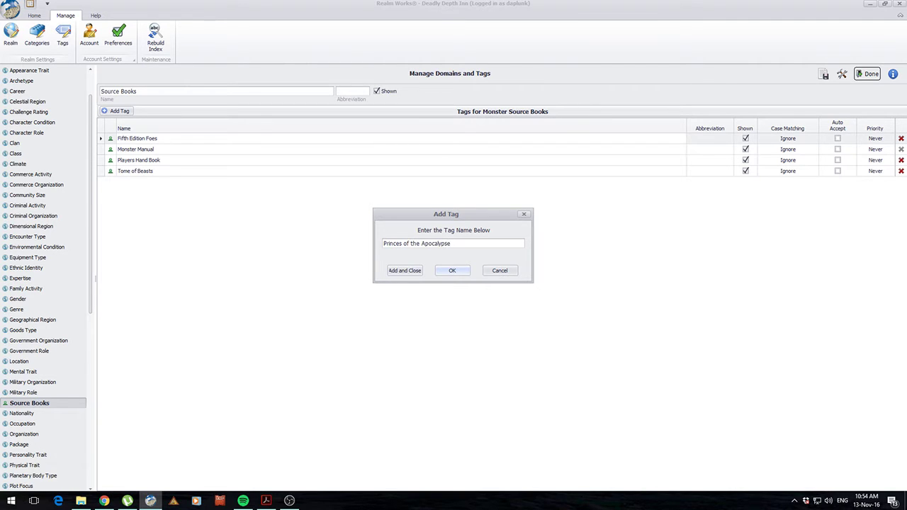
key(Return)
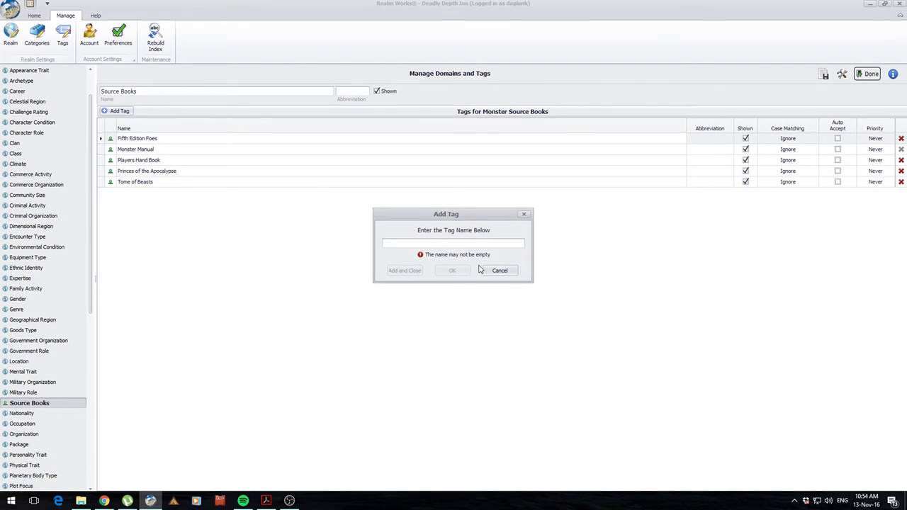
- Stop adding tags and leave tag management, saving the changes to the Source Books domain
click(500, 270)
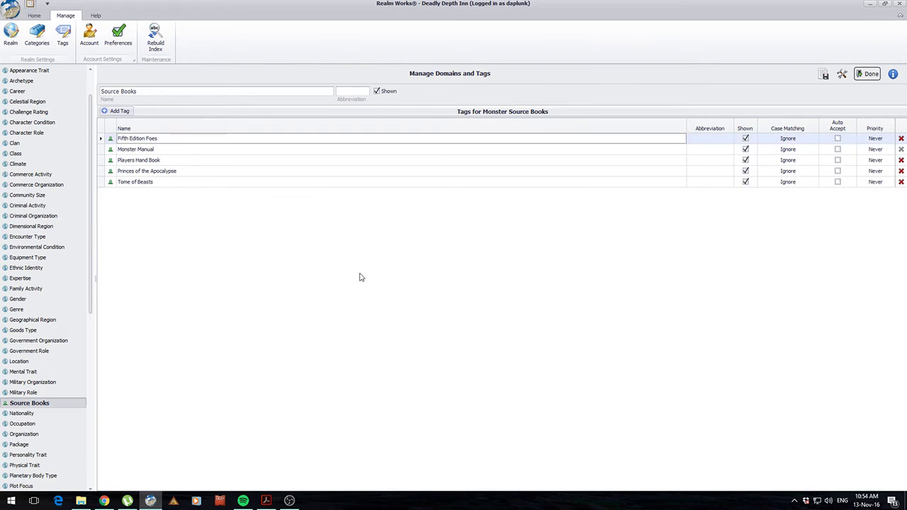
click(867, 73)
click(412, 261)
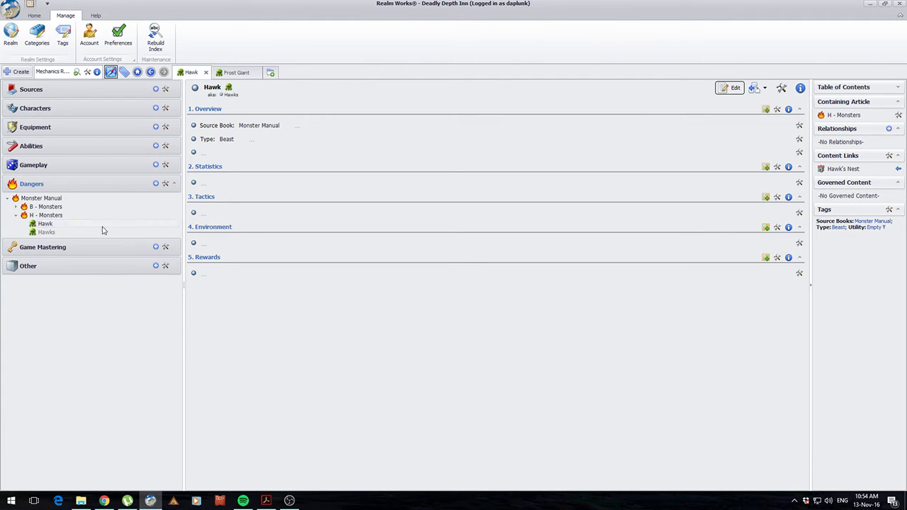
- Switch to the Storm King's Thunder view and open the Triboar topic under World Above
click(34, 16)
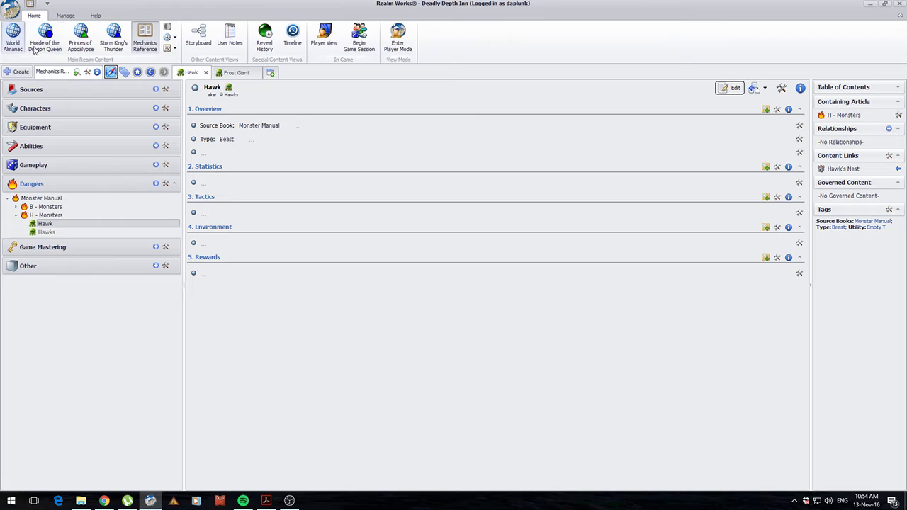
click(114, 37)
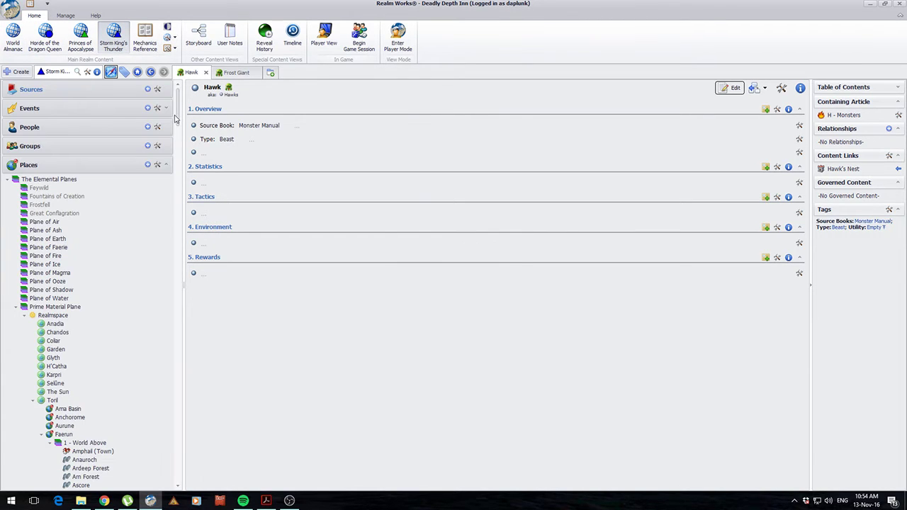
drag(177, 119, 194, 397)
scroll(109, 376, down, 4)
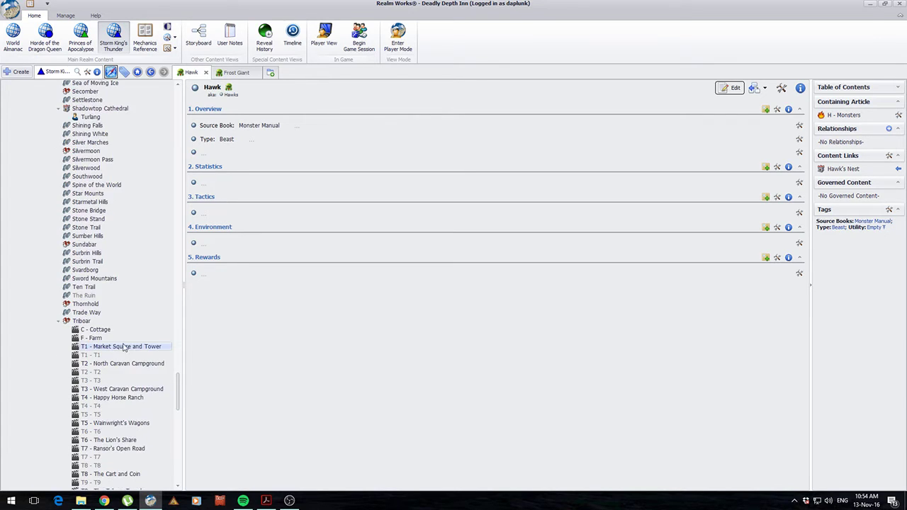
click(79, 248)
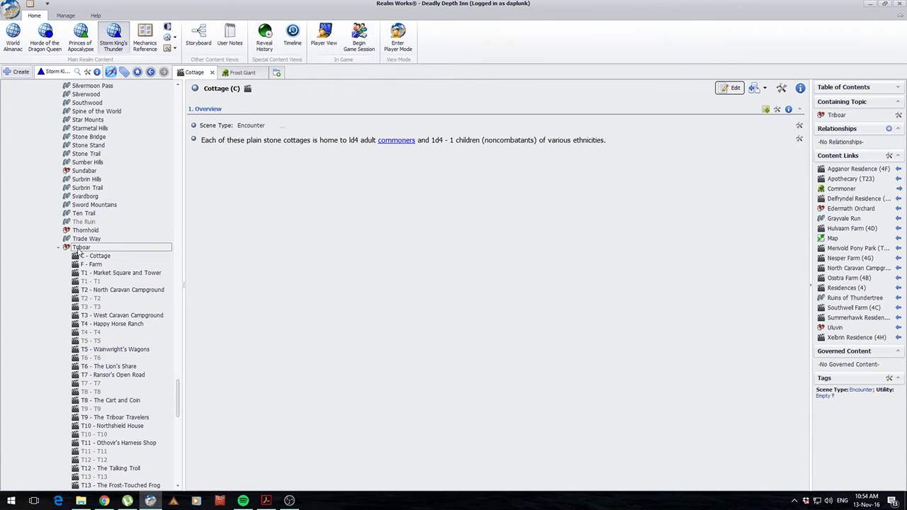
click(92, 246)
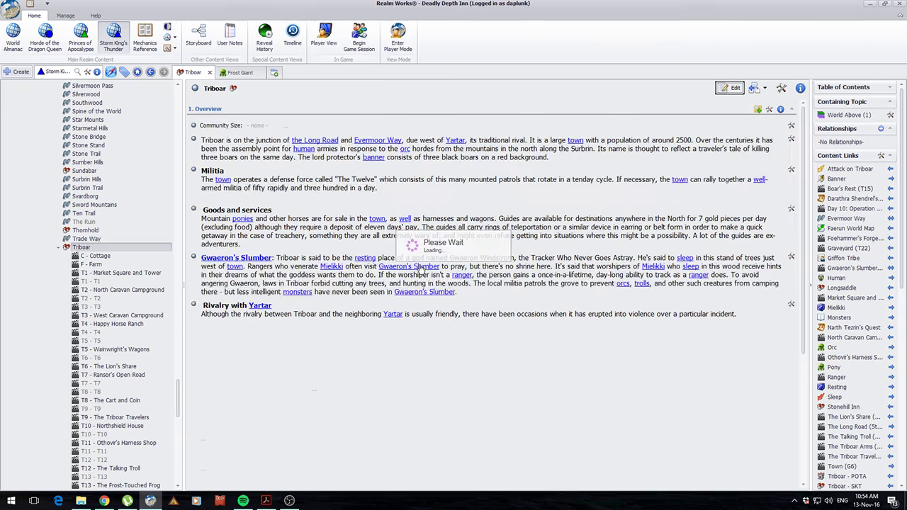
- Edit the Triboar topic and add a Tags snippet labelled "Source Book" above the first Overview text snippet
click(730, 88)
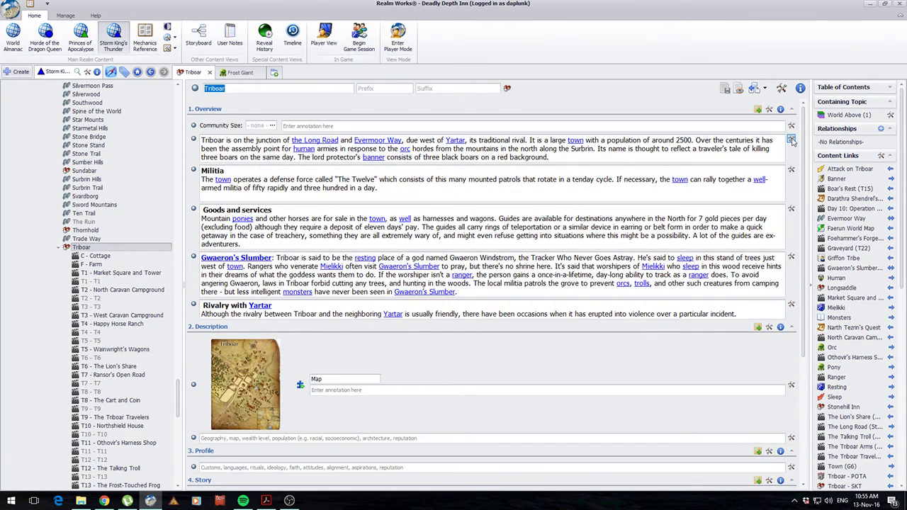
click(792, 140)
mouse_move(793, 164)
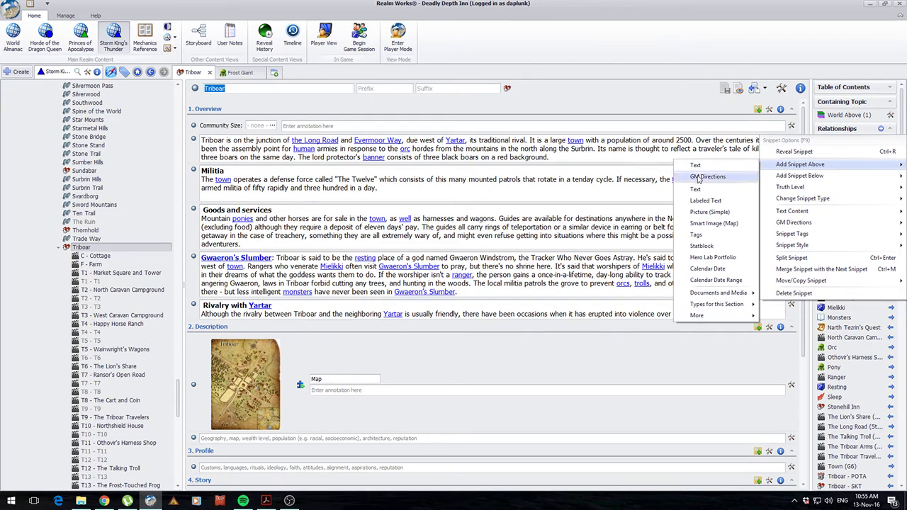
click(709, 234)
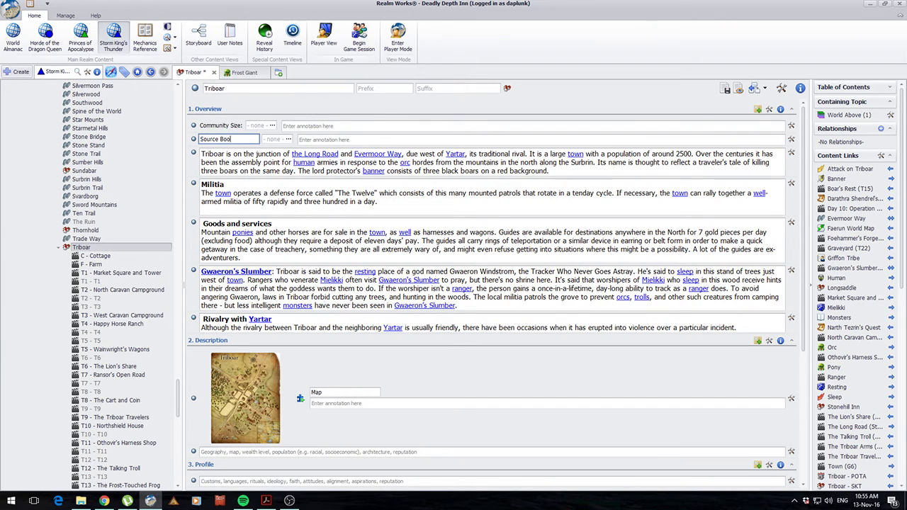
- Assign the Princes of the Apocalypse tag from the Source Books domain to Triboar's Source Book snippet and save the topic
click(288, 139)
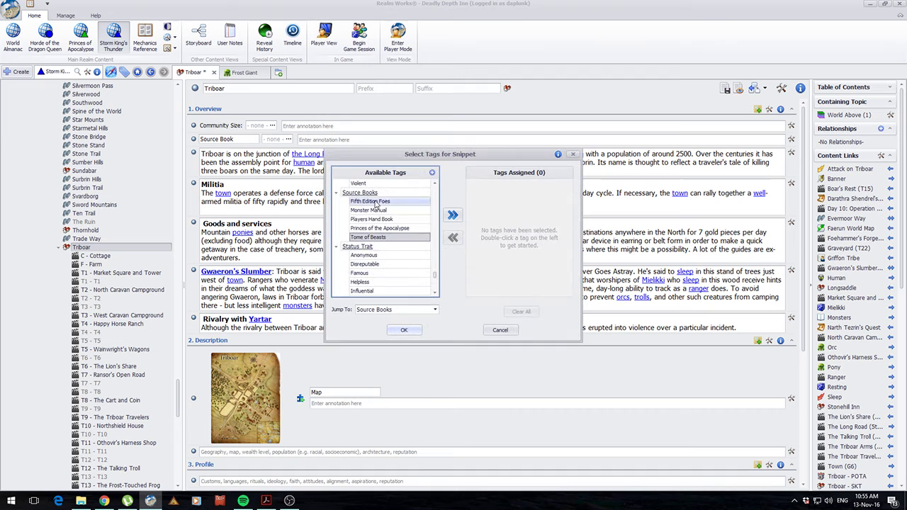
double_click(379, 229)
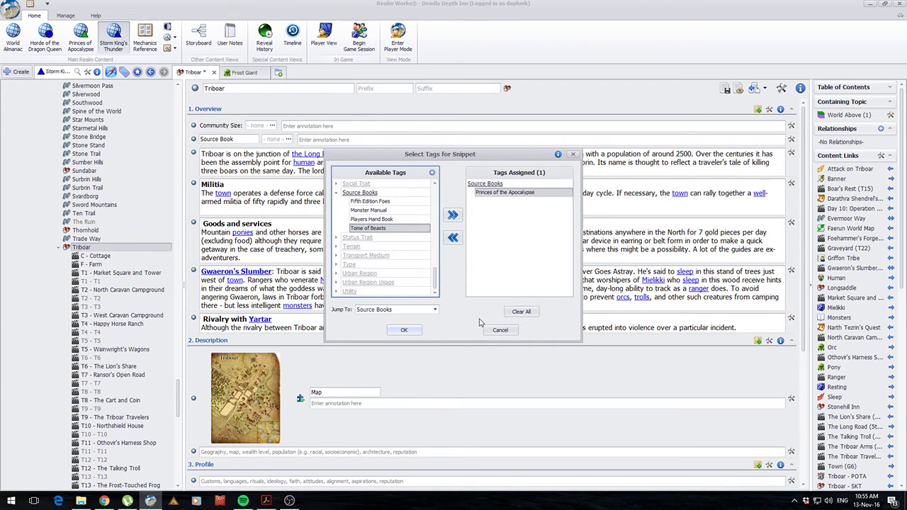
click(404, 329)
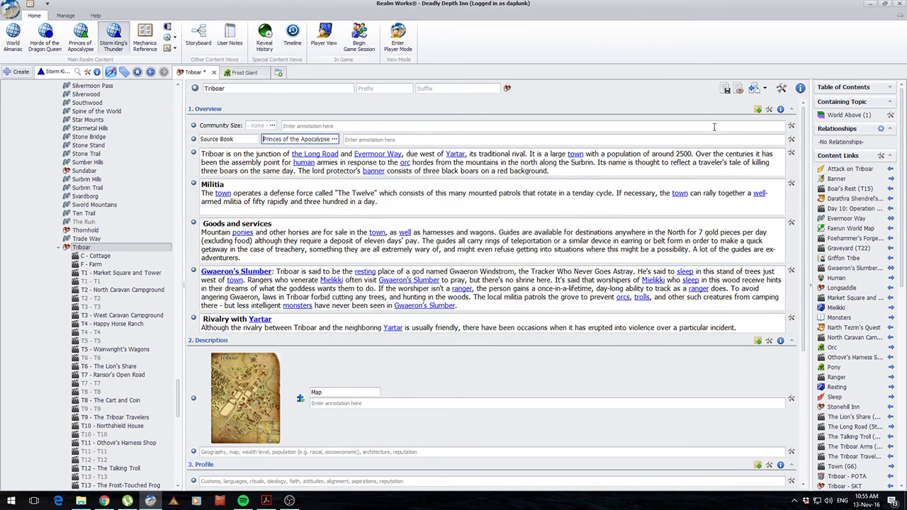
click(726, 89)
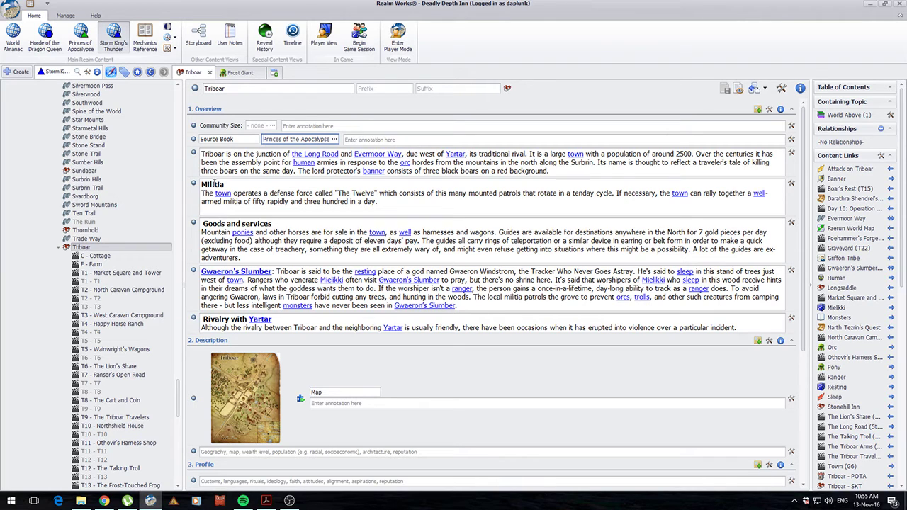
- Delete the Source Book tag snippet from Triboar's Overview section
click(791, 139)
click(833, 274)
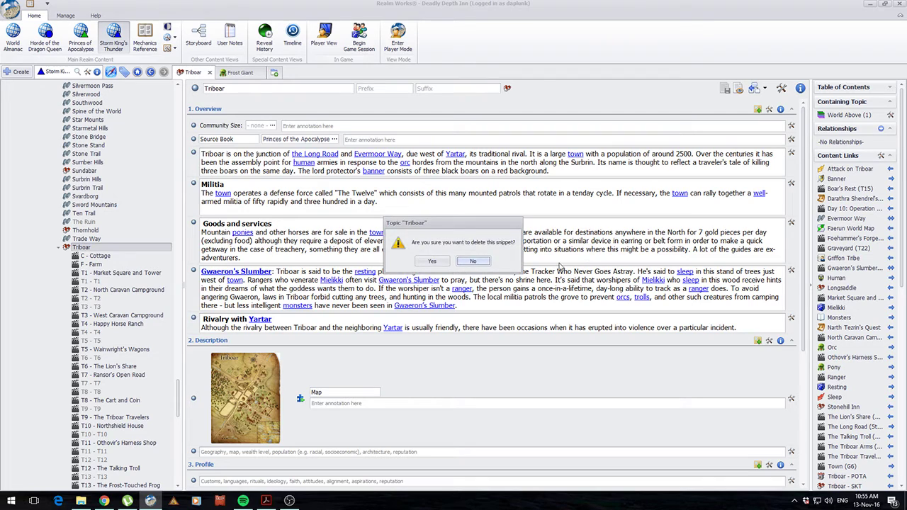
click(432, 263)
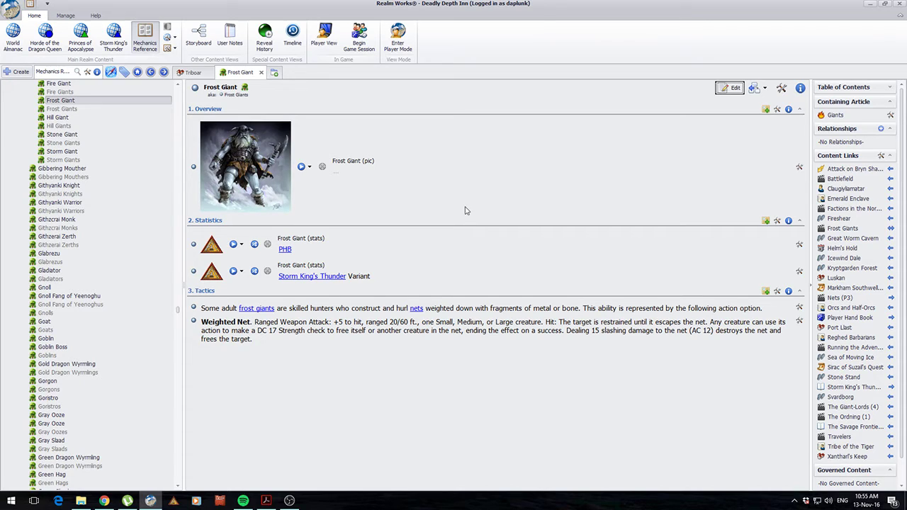
- Open the realm's category management and select the Monster/Enemy article category
click(66, 15)
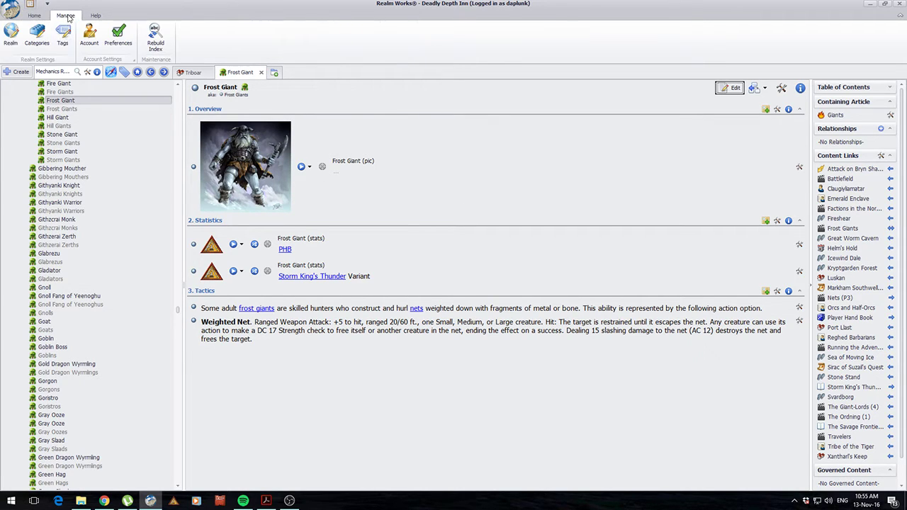
click(39, 41)
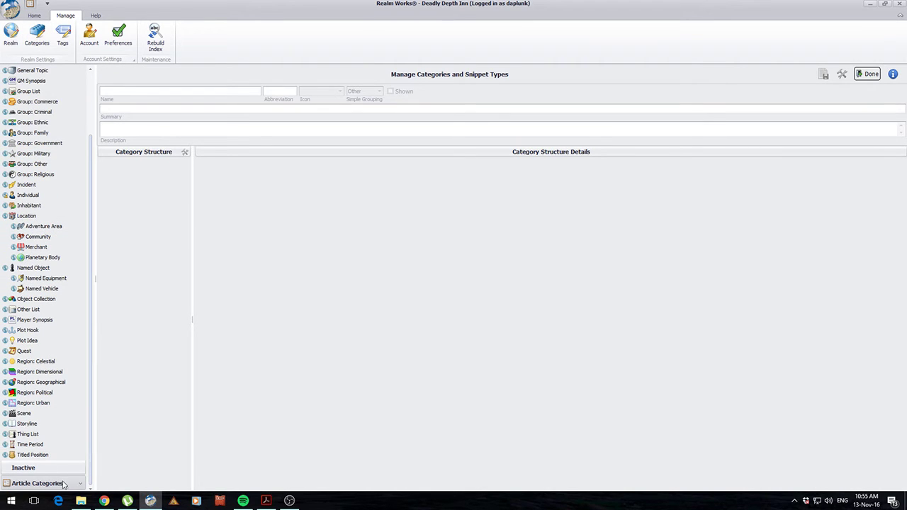
click(75, 487)
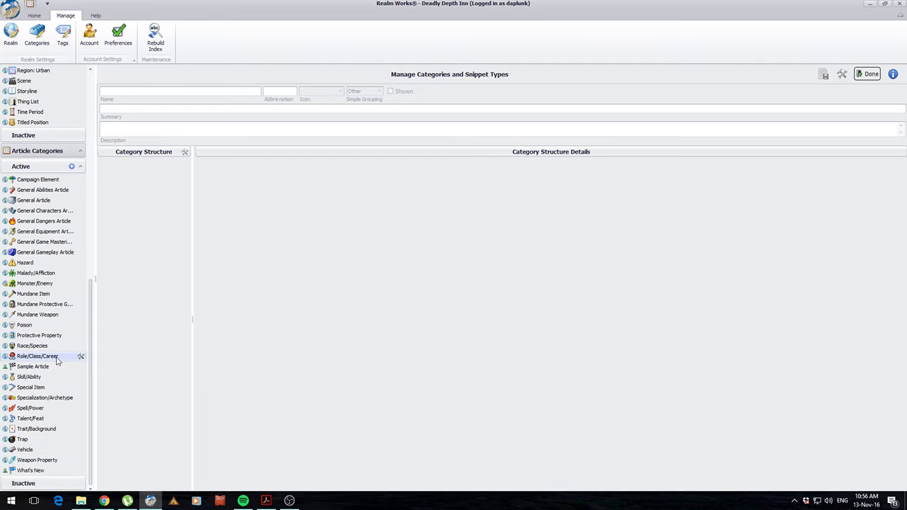
click(35, 284)
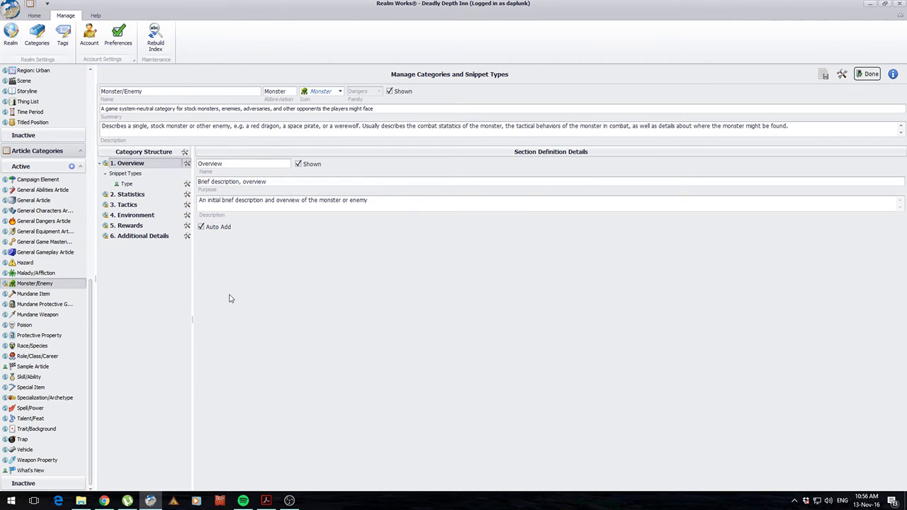
- Compare the protection options of the Monster/Enemy and Malady/Affliction categories
click(842, 75)
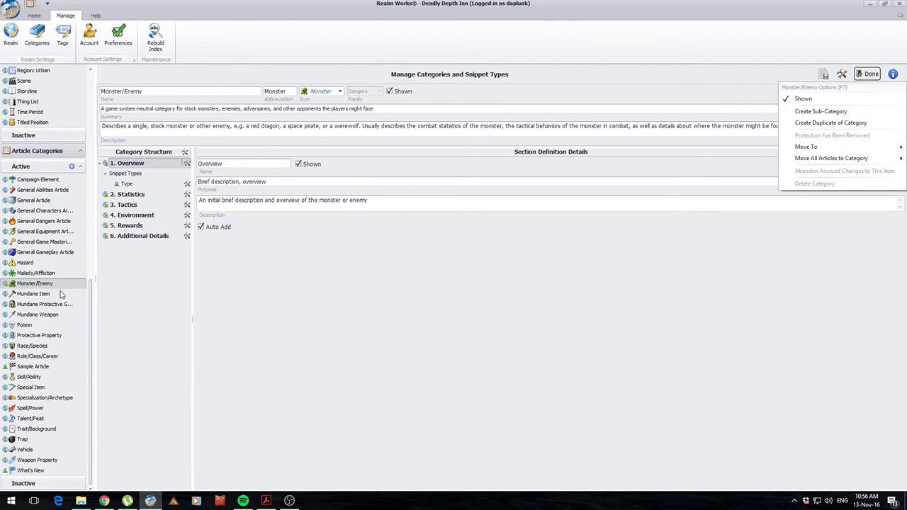
click(39, 273)
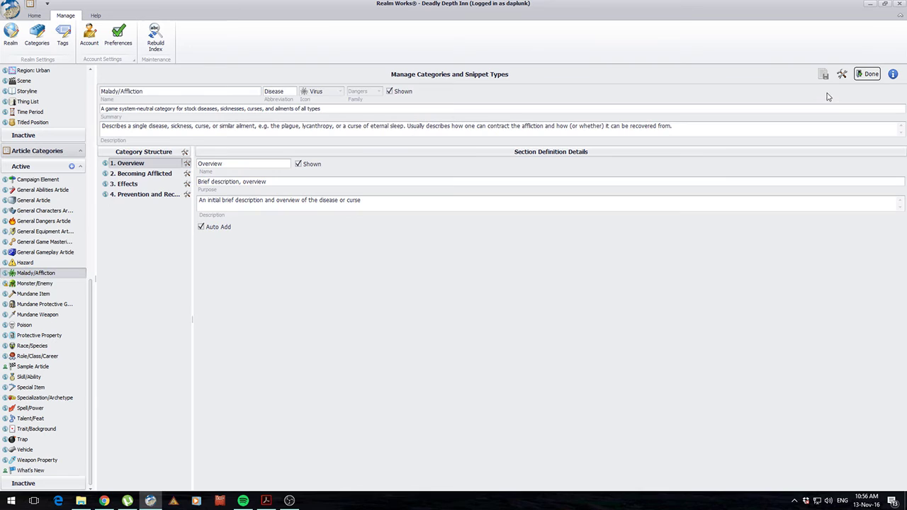
click(842, 74)
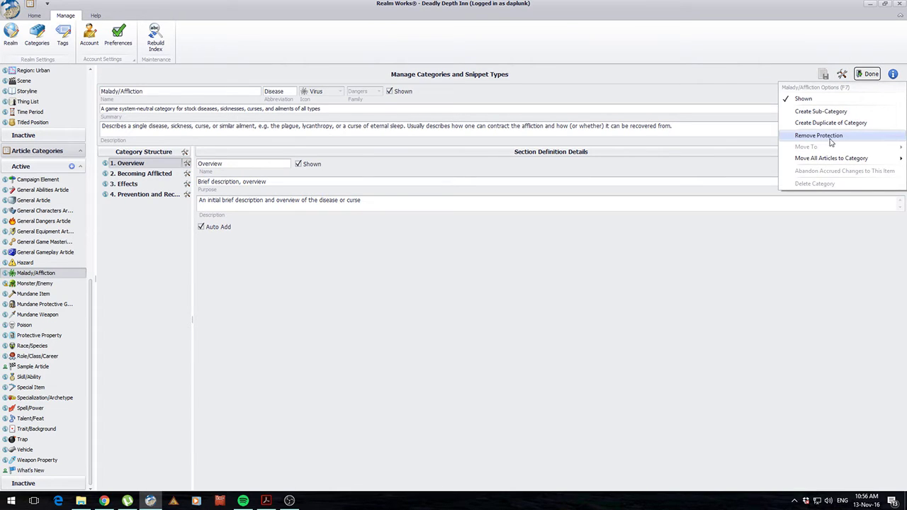
click(466, 325)
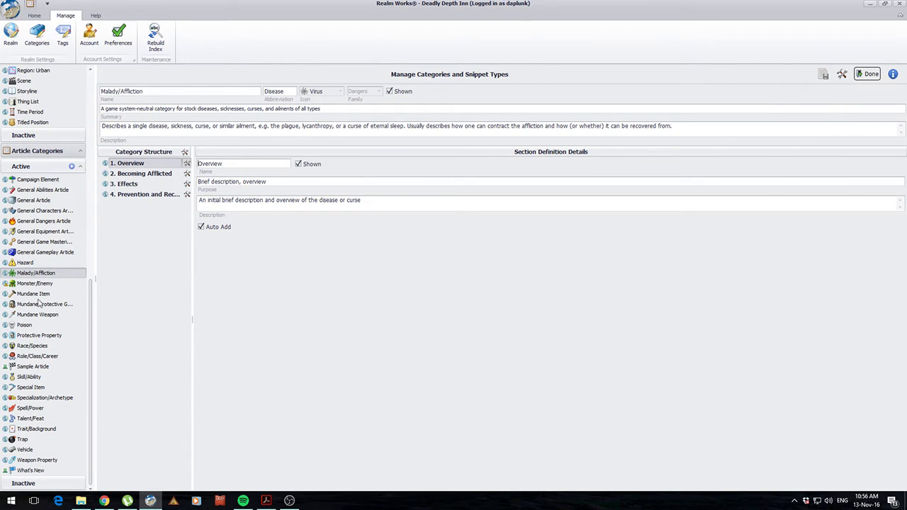
- Add a snippet type named "Source Book" to the Overview section of the Monster/Enemy category
click(34, 283)
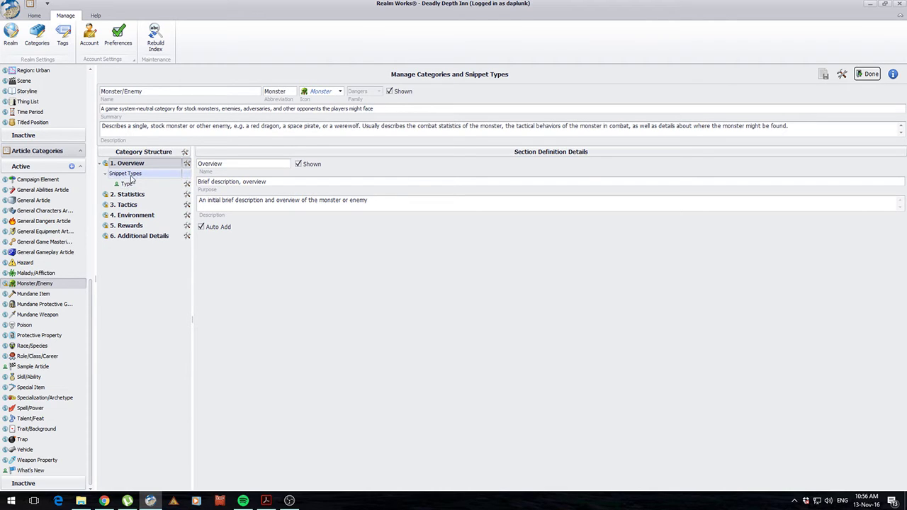
click(187, 163)
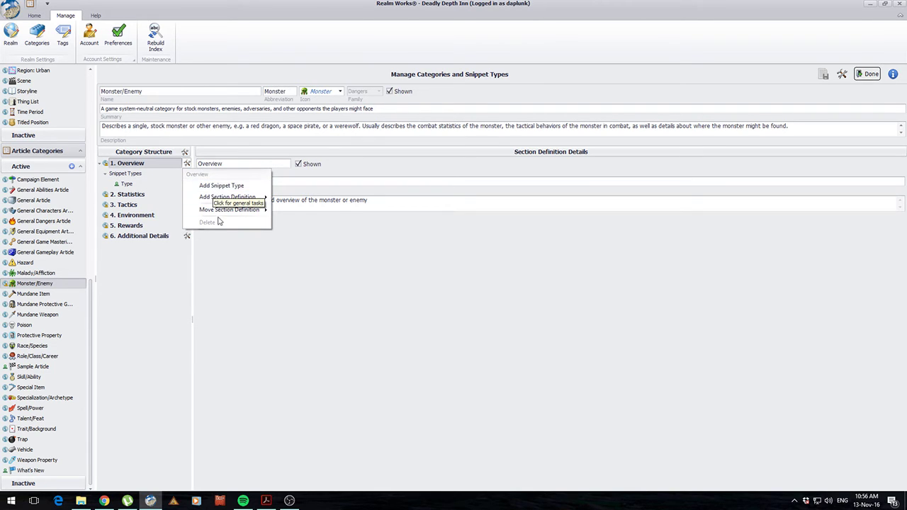
click(214, 186)
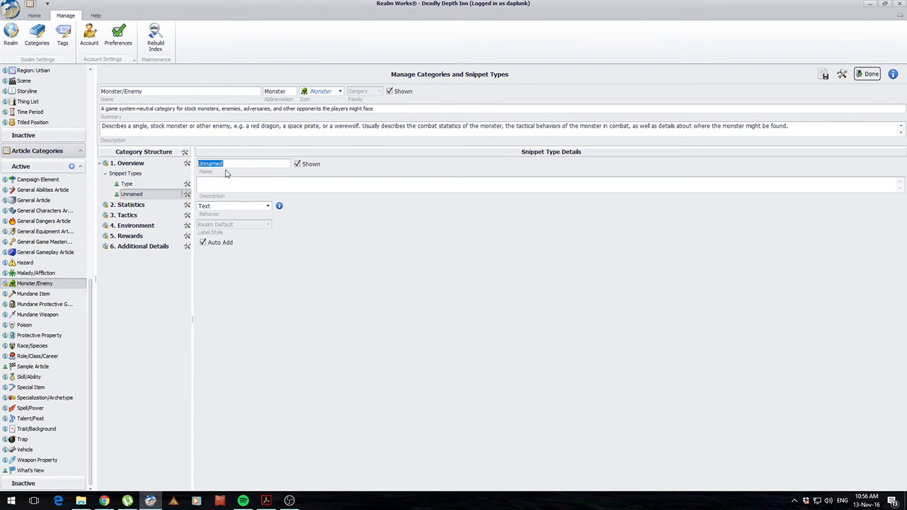
text(Source Book)
- Set the Source Book snippet type's behavior to Tags with Source Books as default domain, and save the category changes
click(243, 182)
click(227, 207)
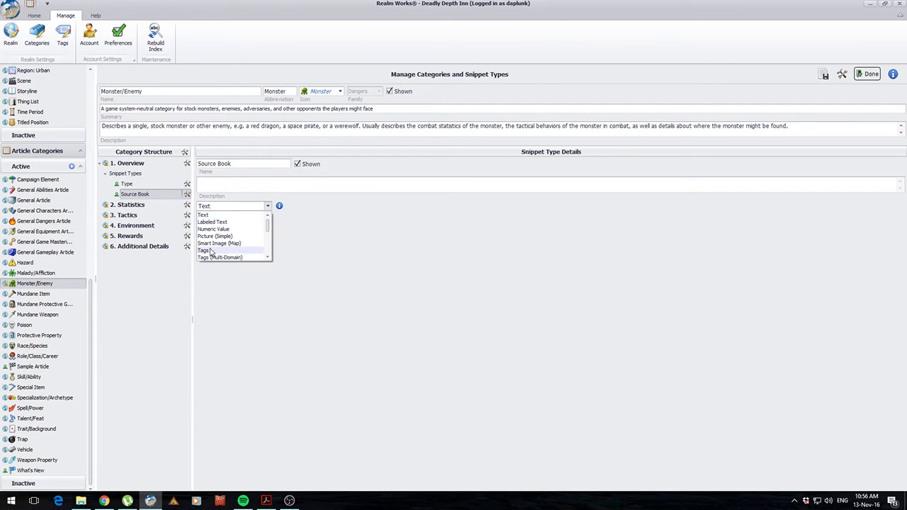
scroll(224, 256, down, 1)
click(224, 234)
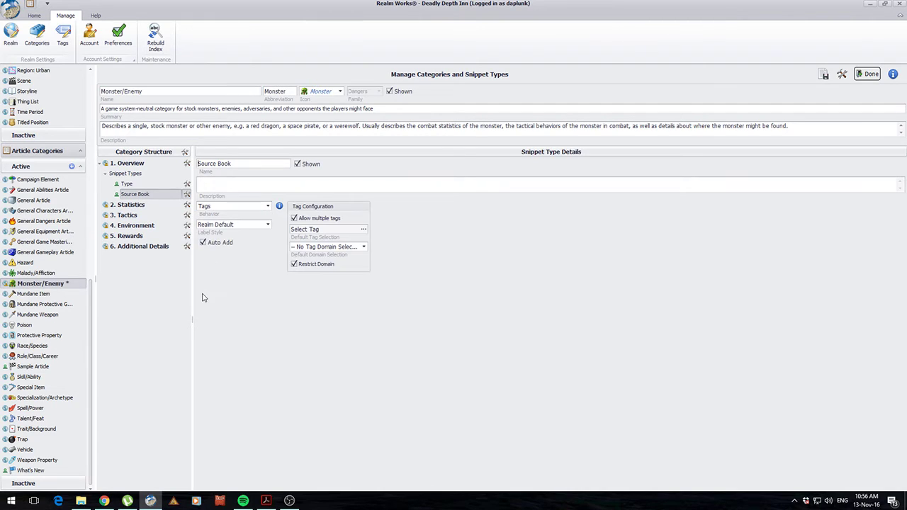
click(327, 248)
scroll(330, 284, down, 6)
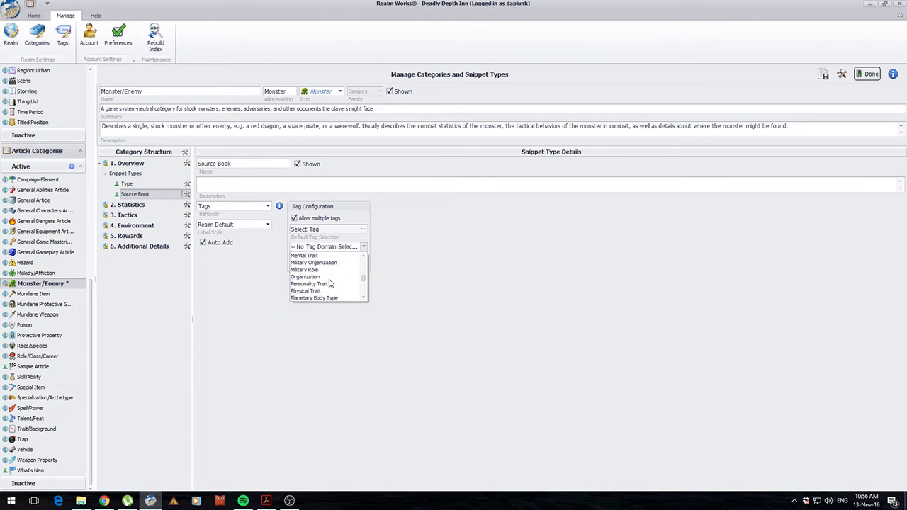
click(319, 291)
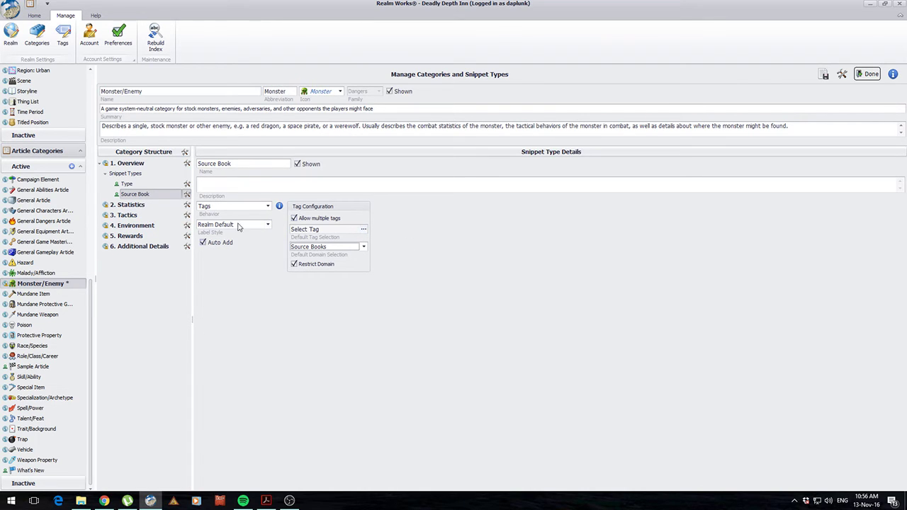
click(868, 73)
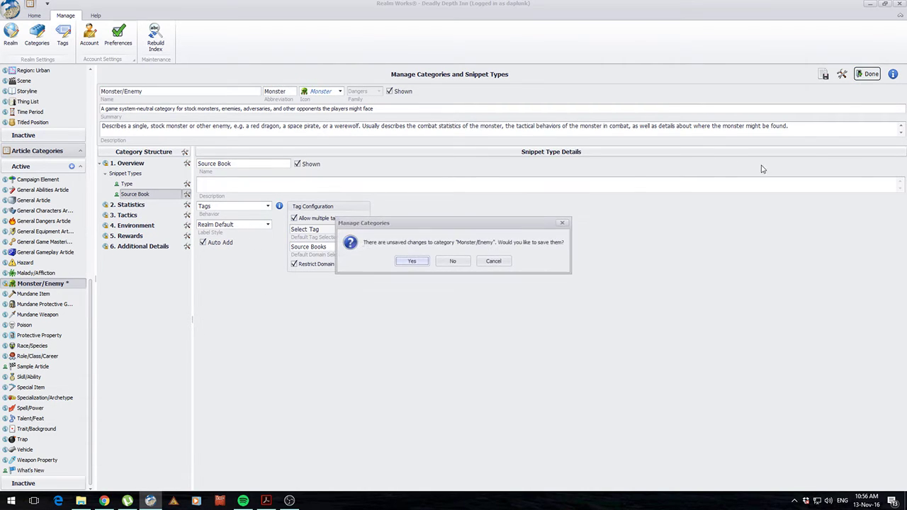
click(416, 263)
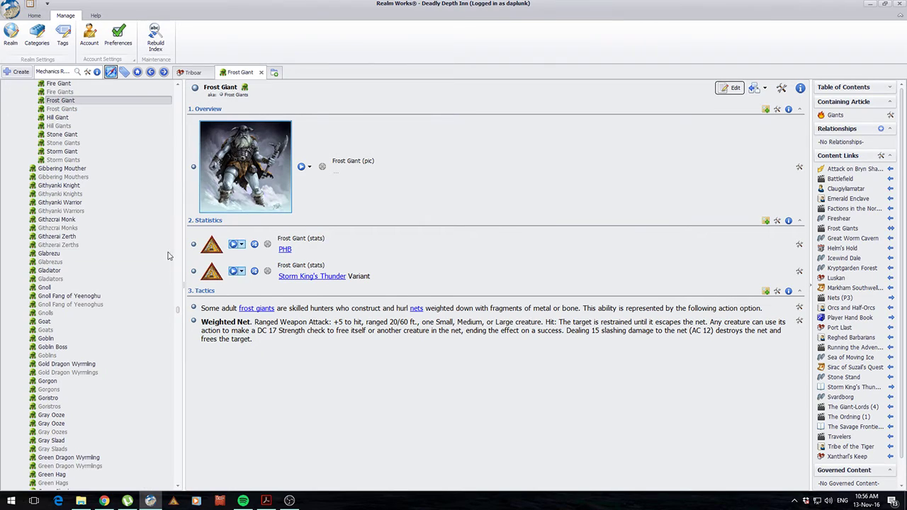
- Open the Goat article and re-sequence its snippets to match the category definition
click(65, 323)
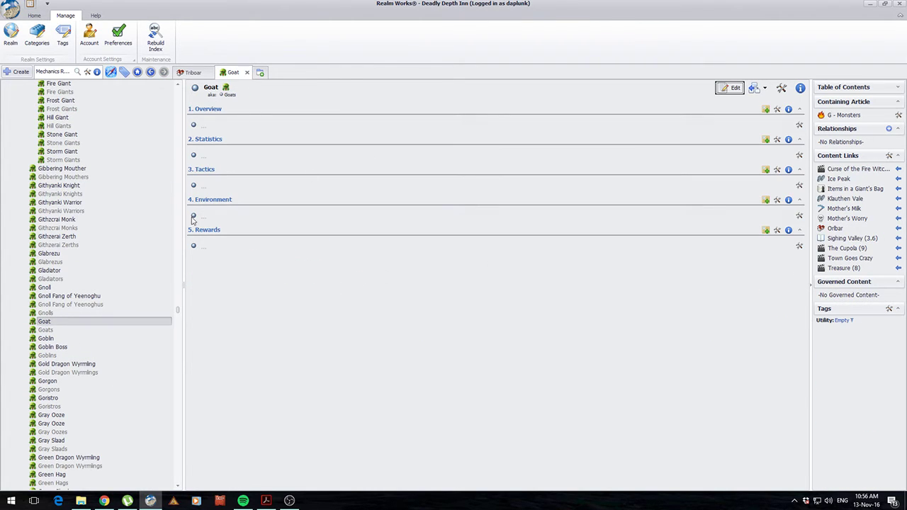
click(782, 88)
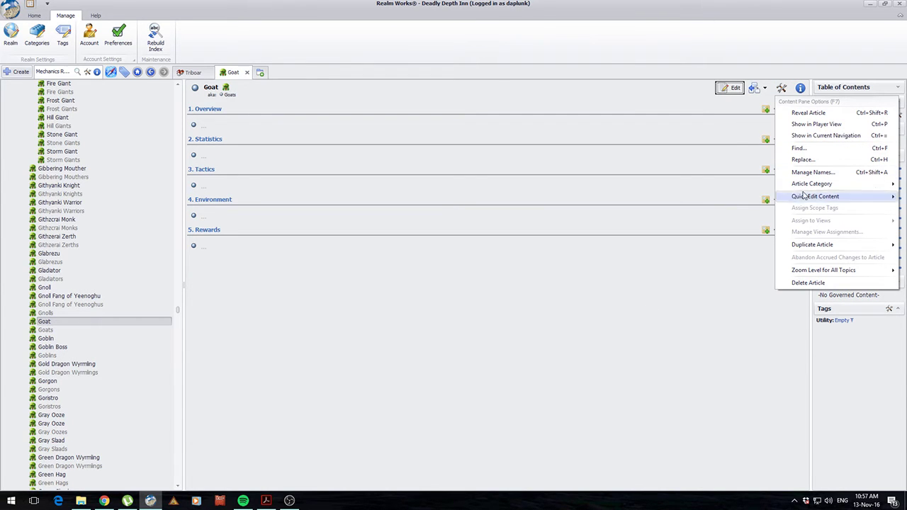
mouse_move(820, 196)
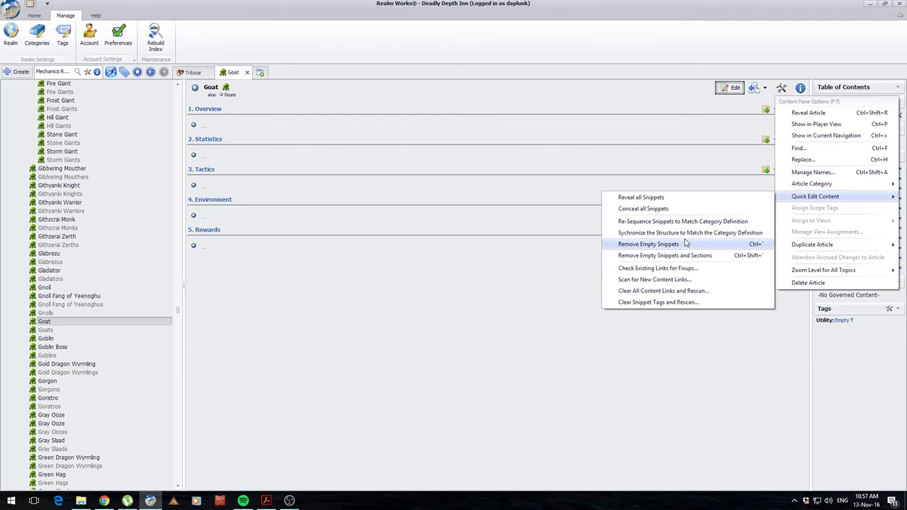
click(680, 223)
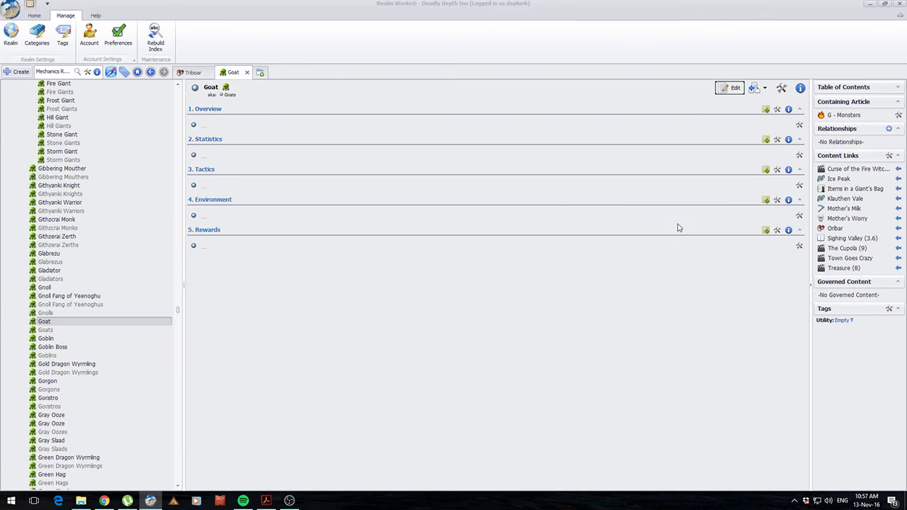
click(427, 249)
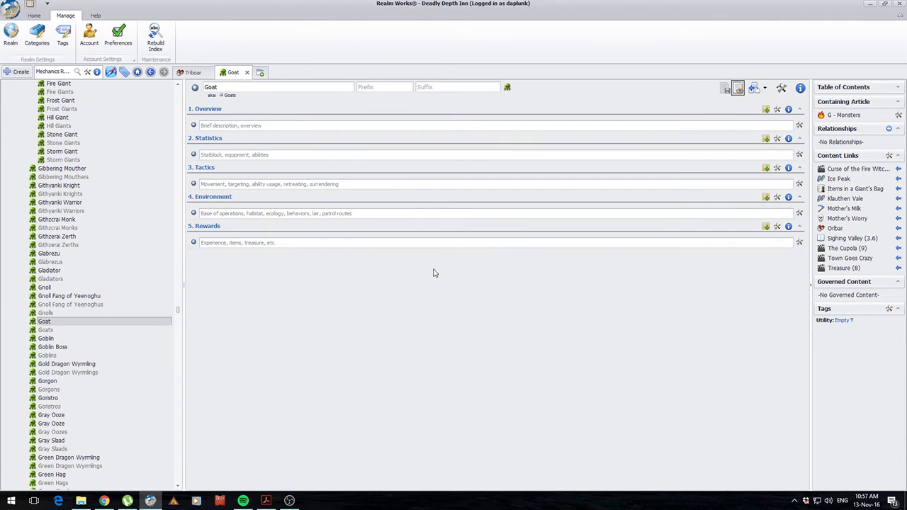
- Synchronize the Goat article's structure to match the Monster/Enemy category definition
click(781, 88)
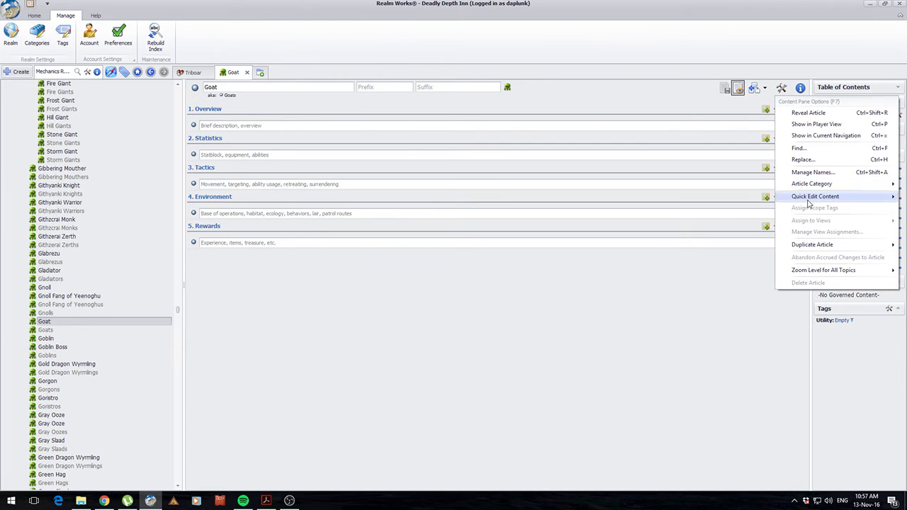
mouse_move(815, 196)
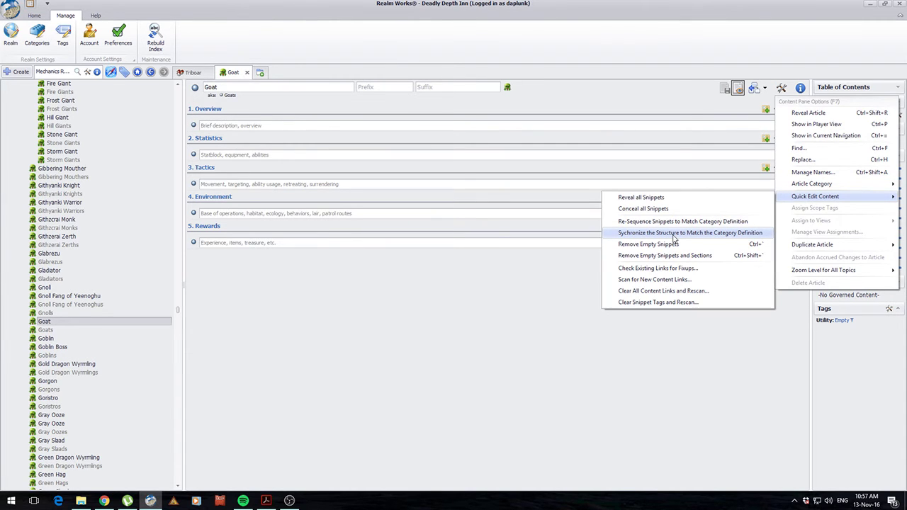
click(674, 235)
click(427, 275)
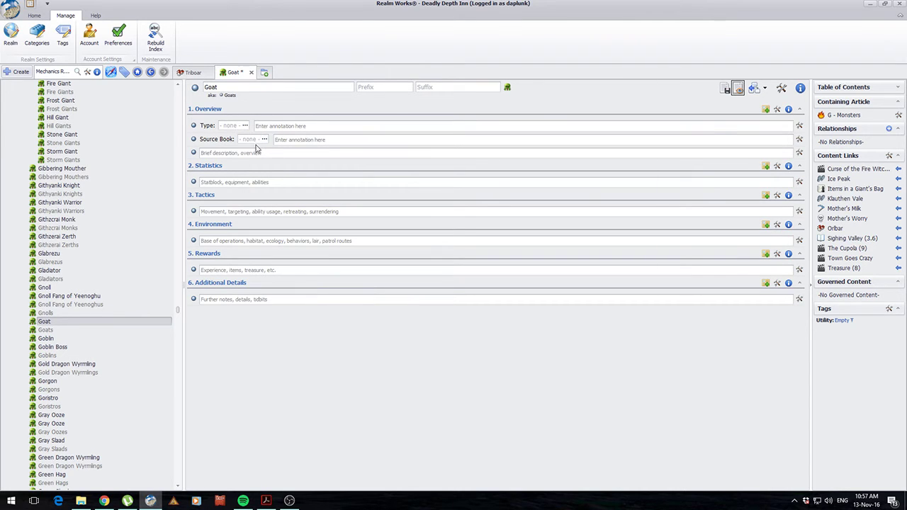
- Assign the Players Hand Book tag to Goat's Source Book snippet and the Beast tag to its Type snippet, and save the article
click(263, 140)
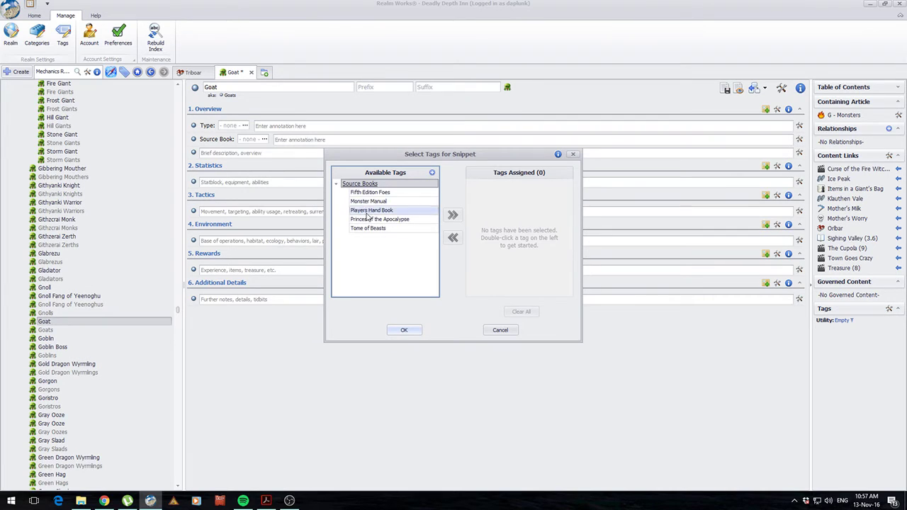
double_click(366, 210)
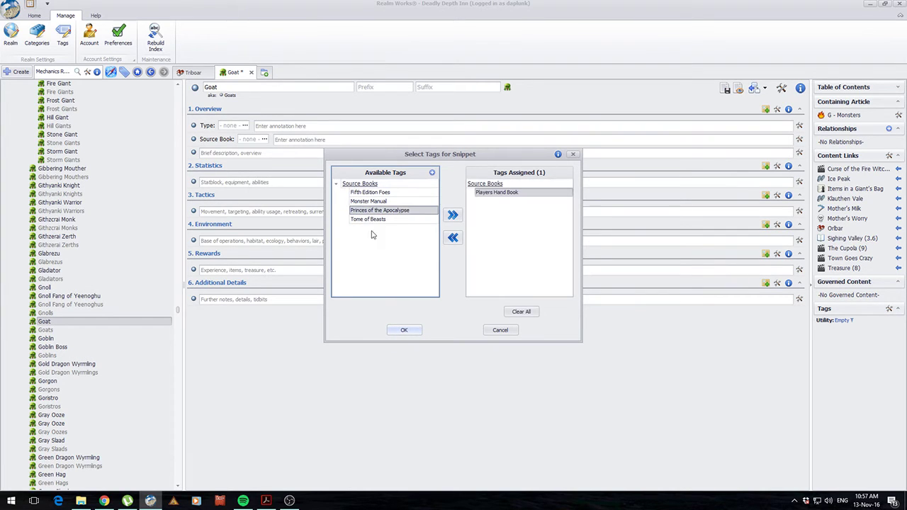
click(404, 329)
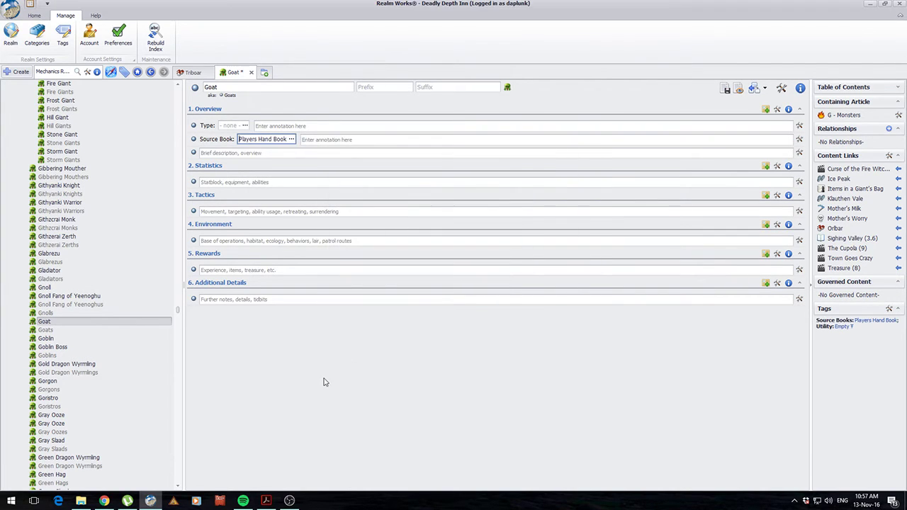
click(244, 125)
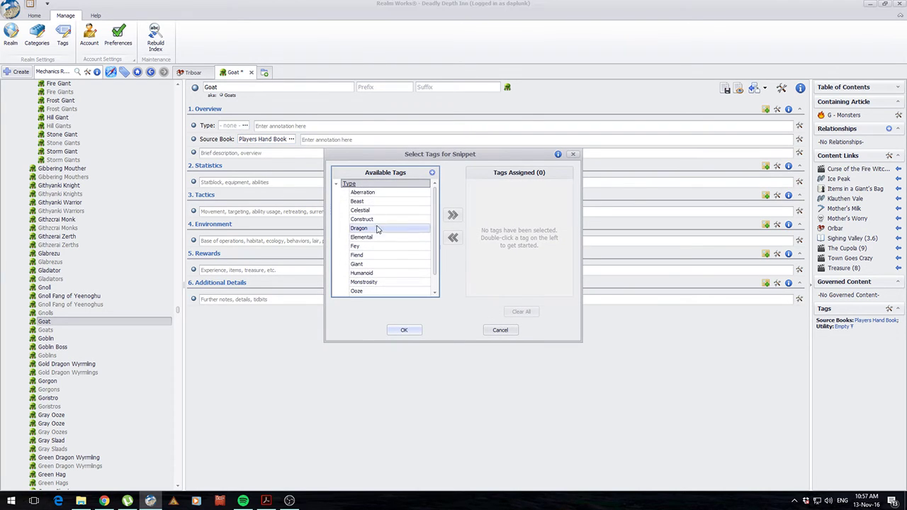
double_click(359, 202)
click(404, 331)
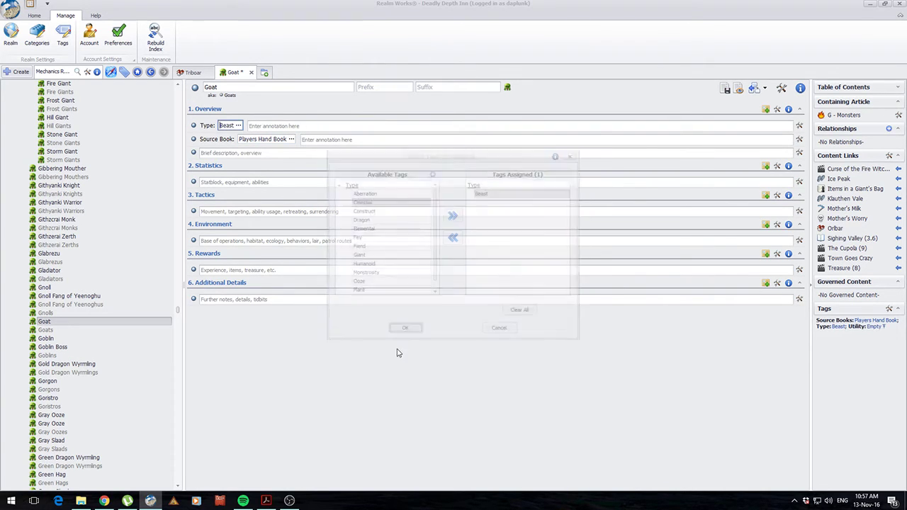
click(726, 89)
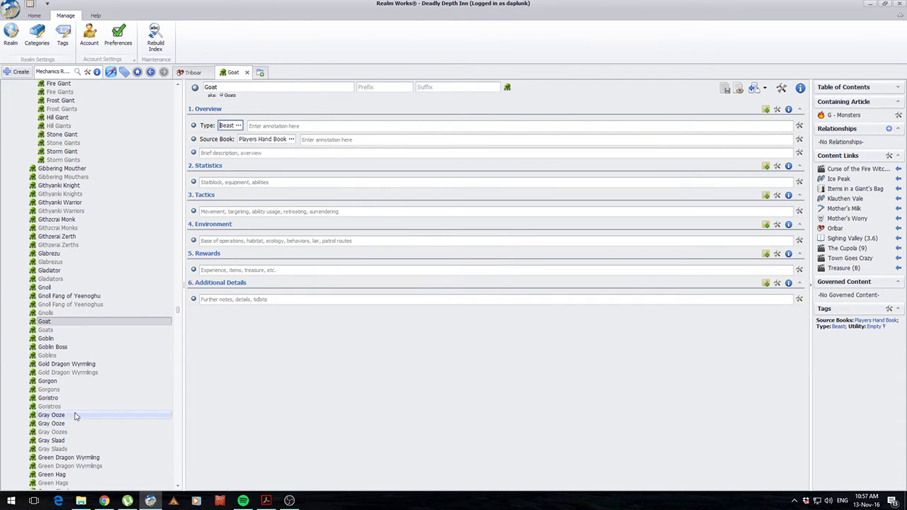
- Filter the article list by Goat's Beast type tag to view the matching monsters, and clear the filter
right_click(841, 330)
click(850, 345)
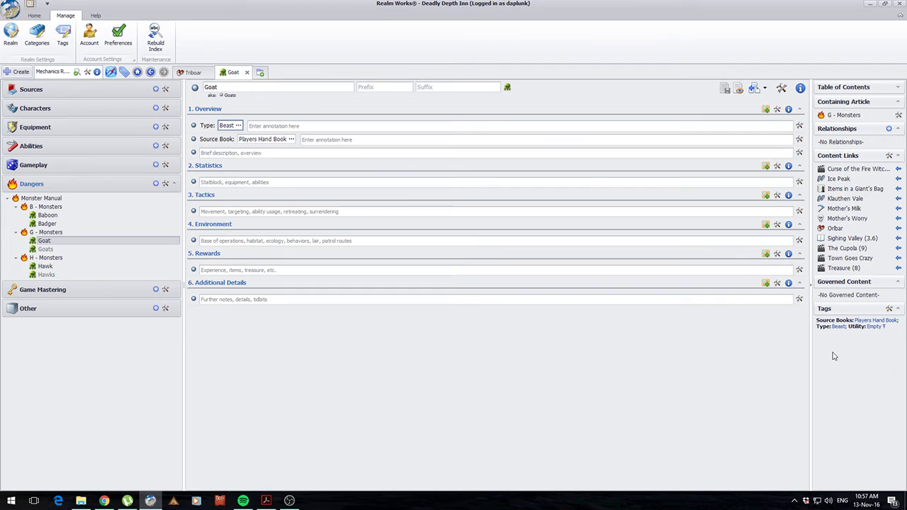
click(840, 327)
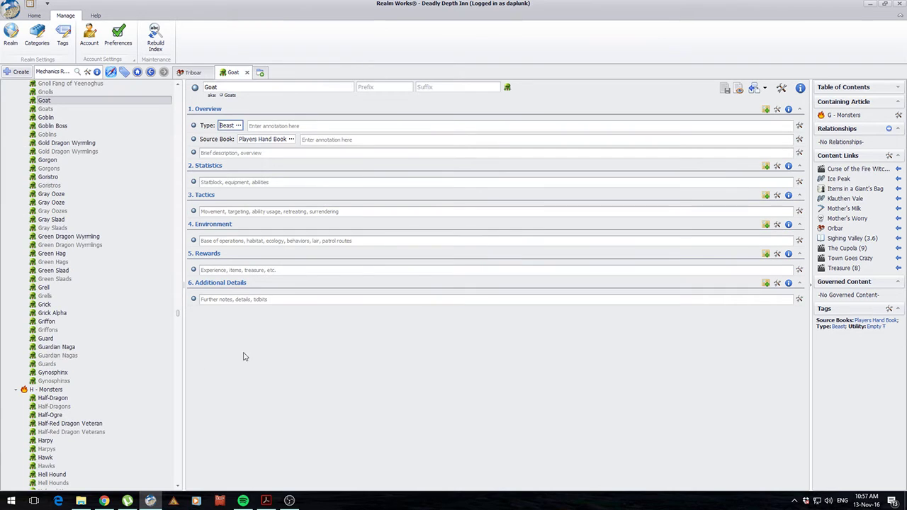
- Browse the Monster Manual article list, and examine the governed content of the G - Monsters and Monster Manual articles
scroll(102, 354, up, 9)
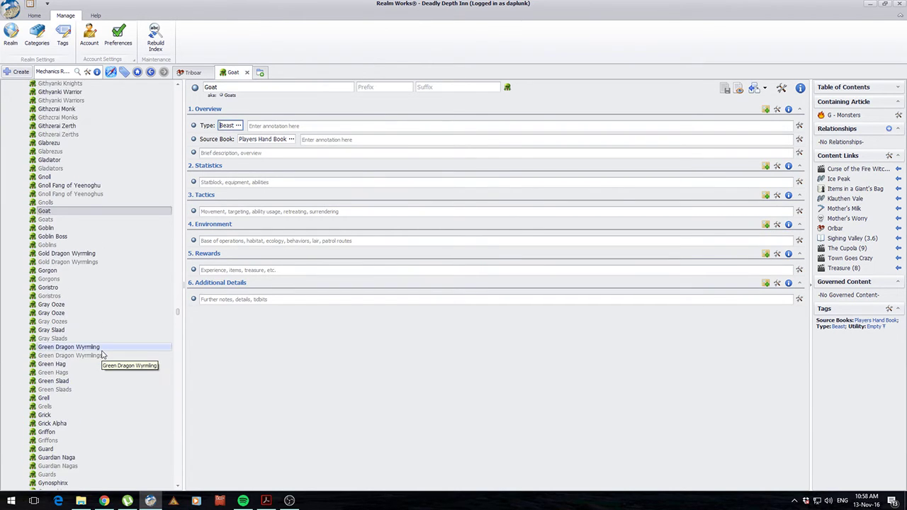
scroll(101, 354, up, 11)
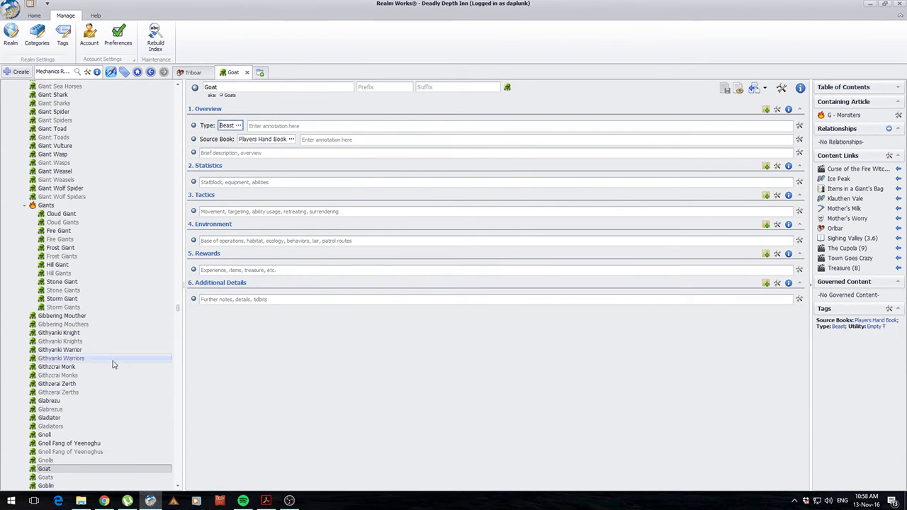
scroll(125, 357, up, 12)
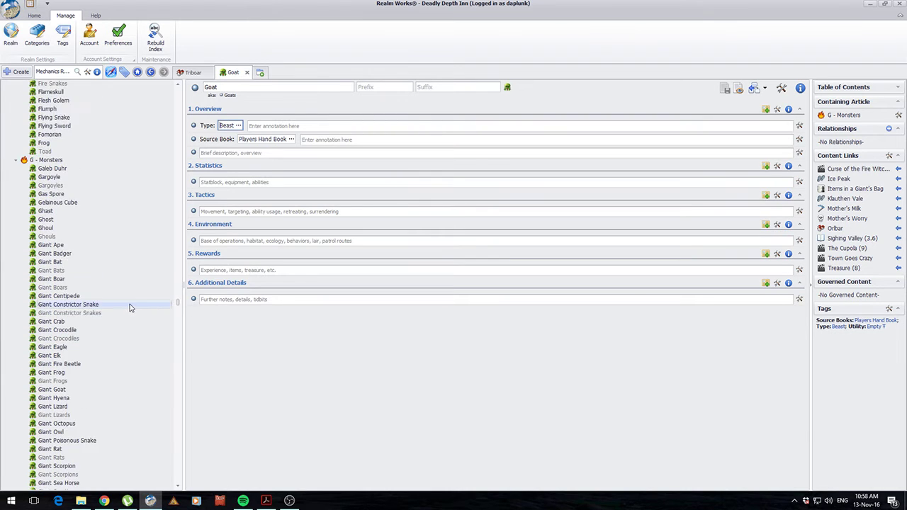
scroll(129, 307, up, 15)
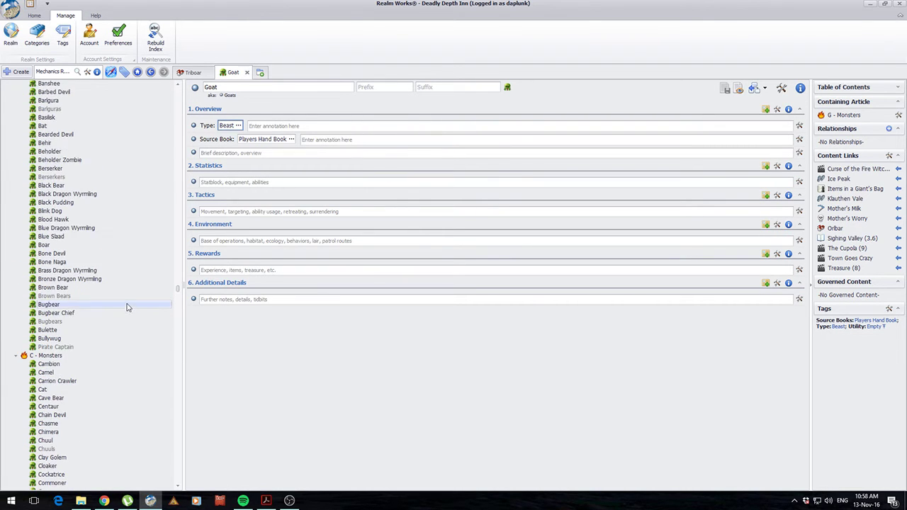
scroll(126, 305, up, 10)
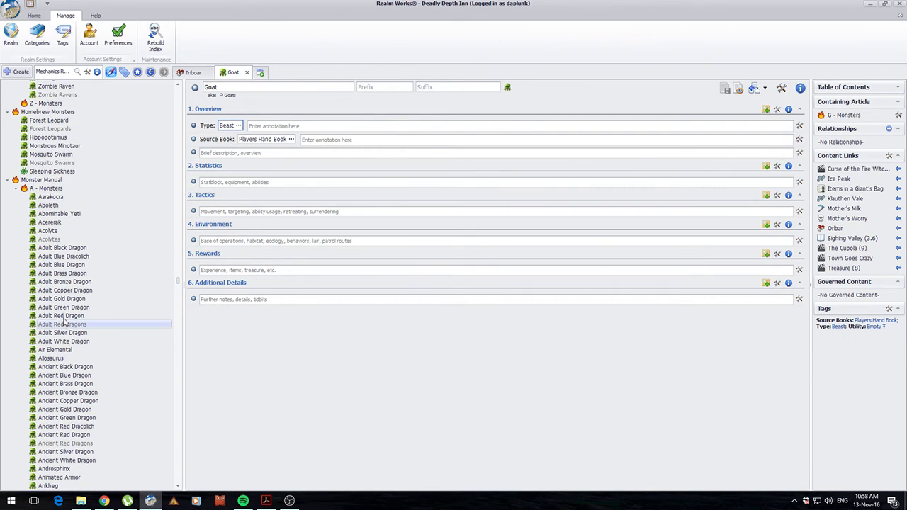
scroll(71, 411, down, 2)
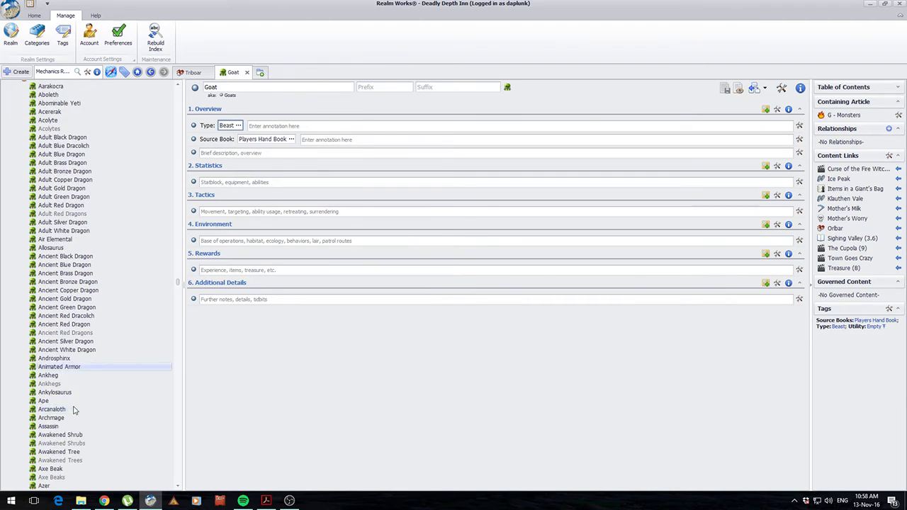
click(842, 116)
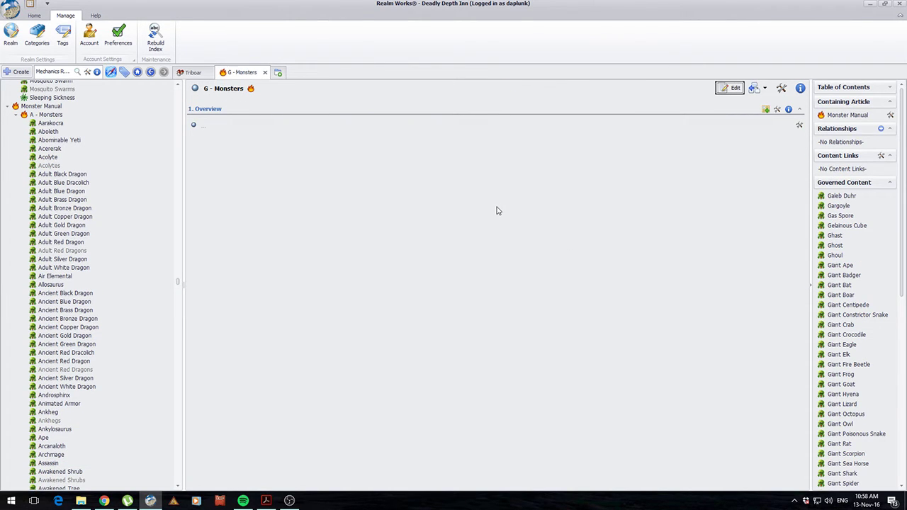
click(850, 115)
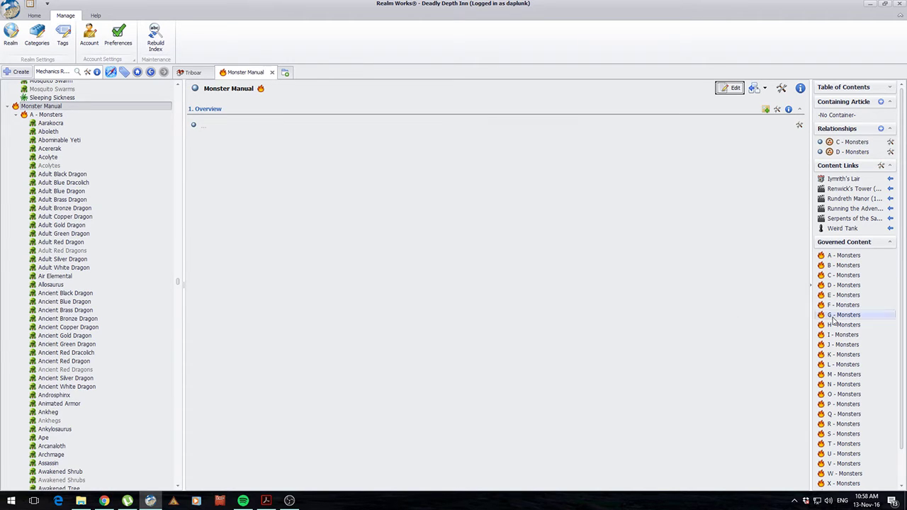
scroll(900, 356, down, 2)
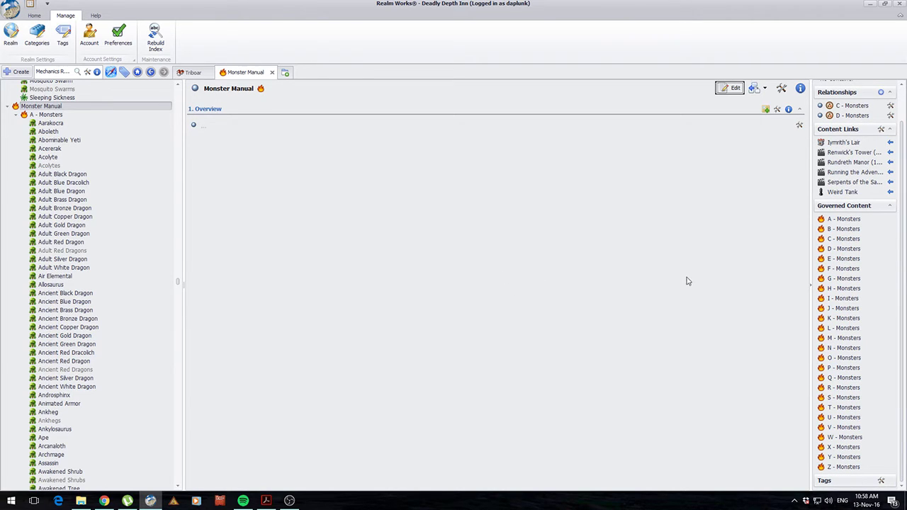
scroll(902, 255, up, 2)
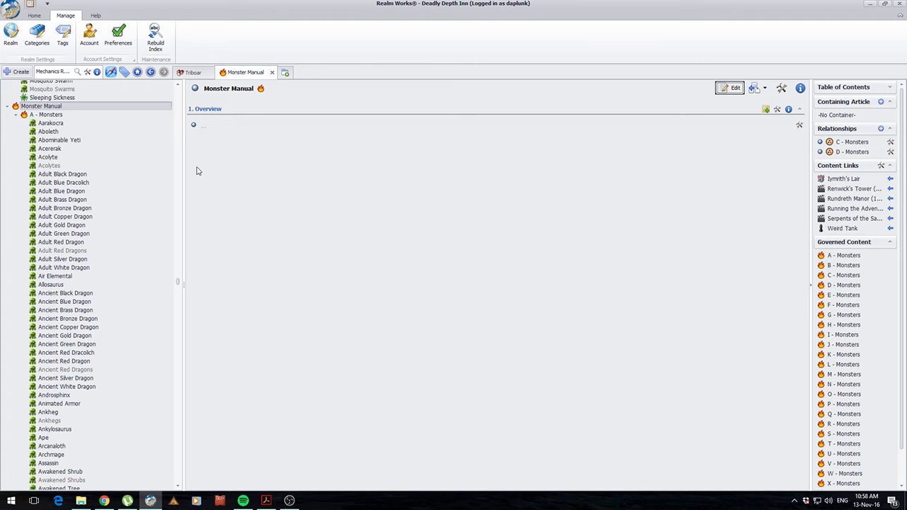
- Open the realm's category management and look through the available topic and article categories
click(37, 35)
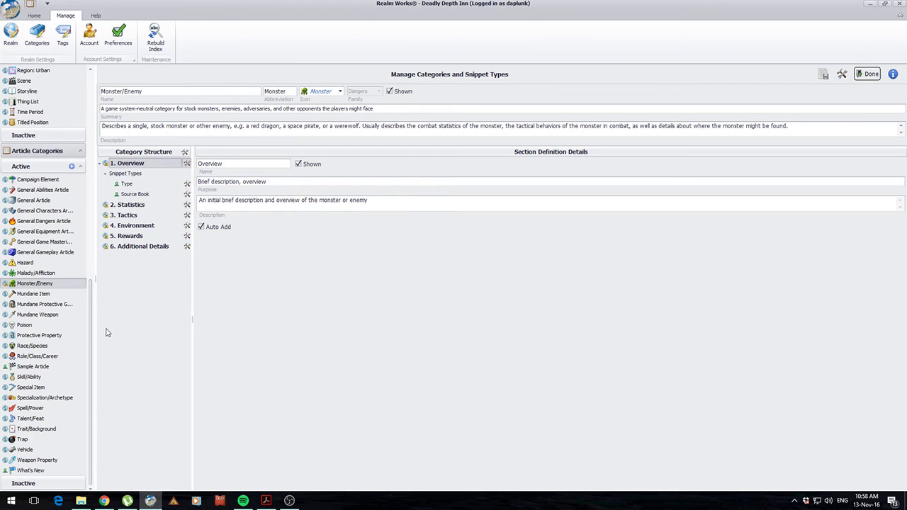
scroll(91, 347, up, 5)
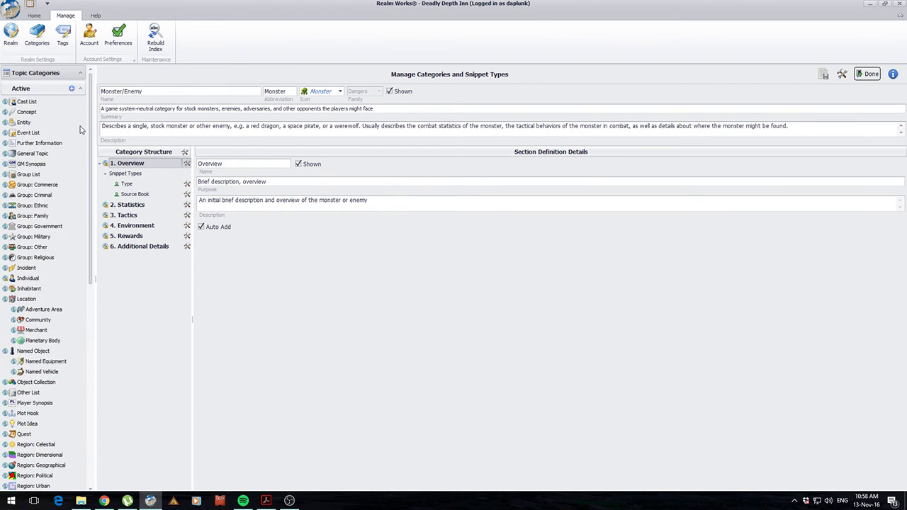
scroll(92, 410, down, 5)
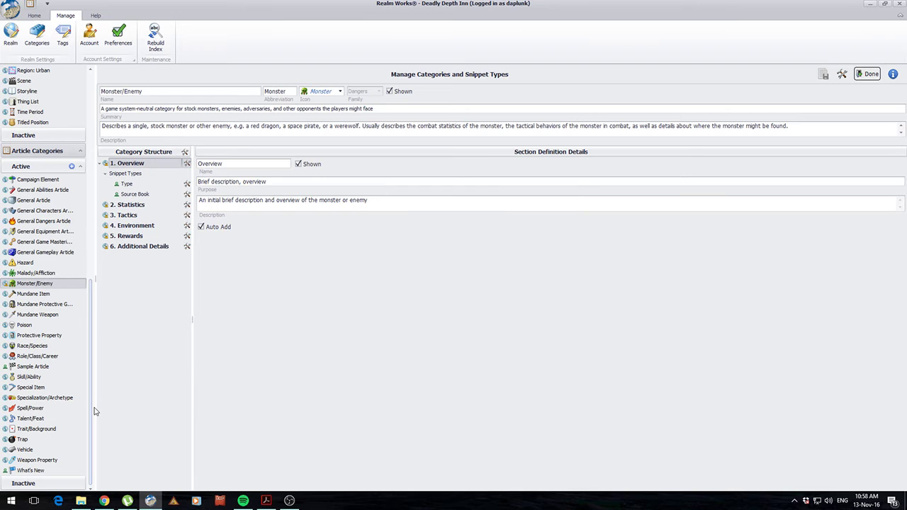
scroll(57, 299, up, 12)
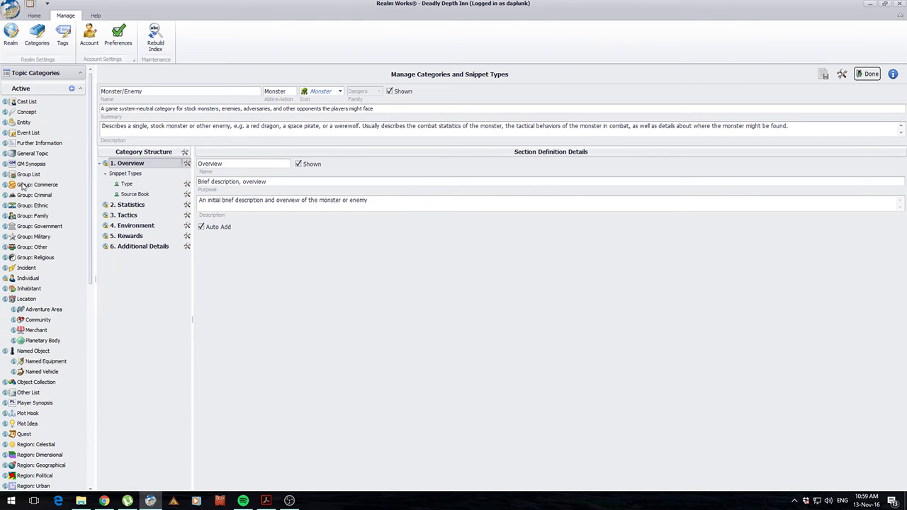
- Show the Storm King's Thunder content view and browse its storyline events and encounters
click(34, 15)
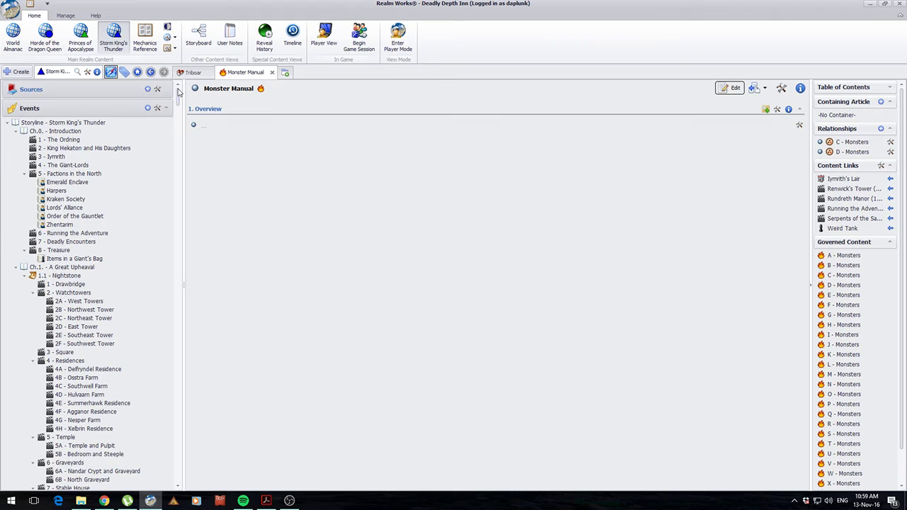
drag(178, 95, 178, 150)
scroll(89, 364, down, 3)
scroll(66, 285, down, 3)
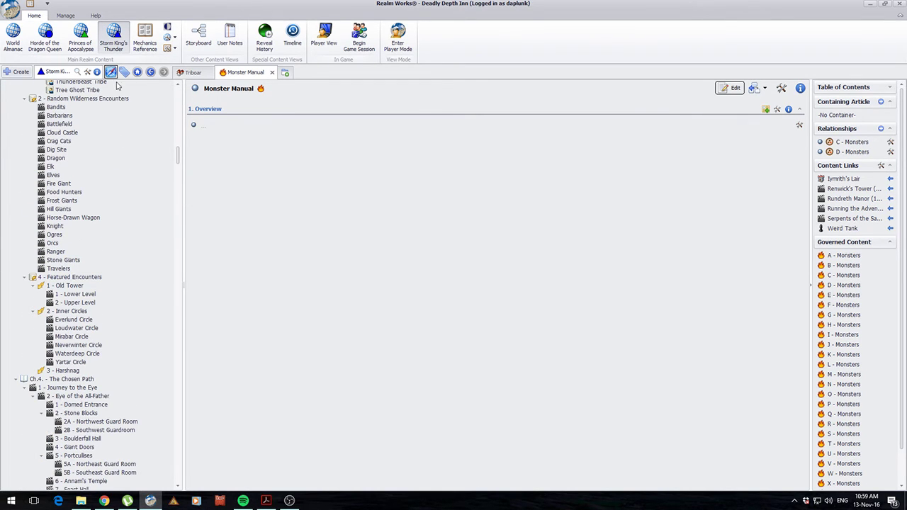
drag(178, 153, 106, 85)
- Return to category management and examine the list of active article categories
click(66, 16)
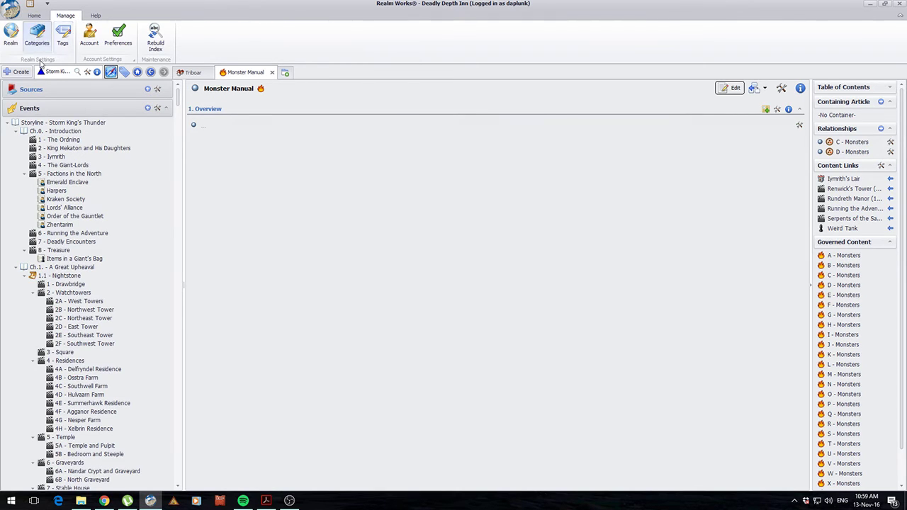
click(37, 34)
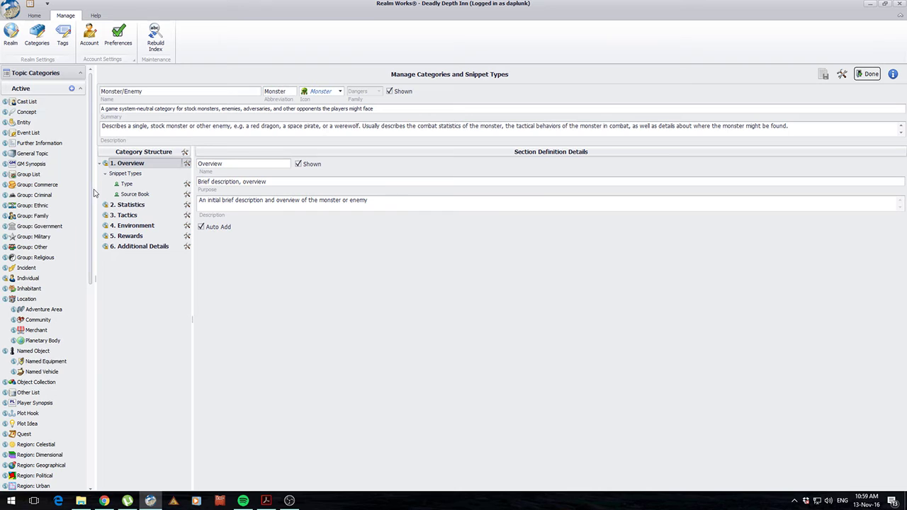
drag(90, 192, 127, 399)
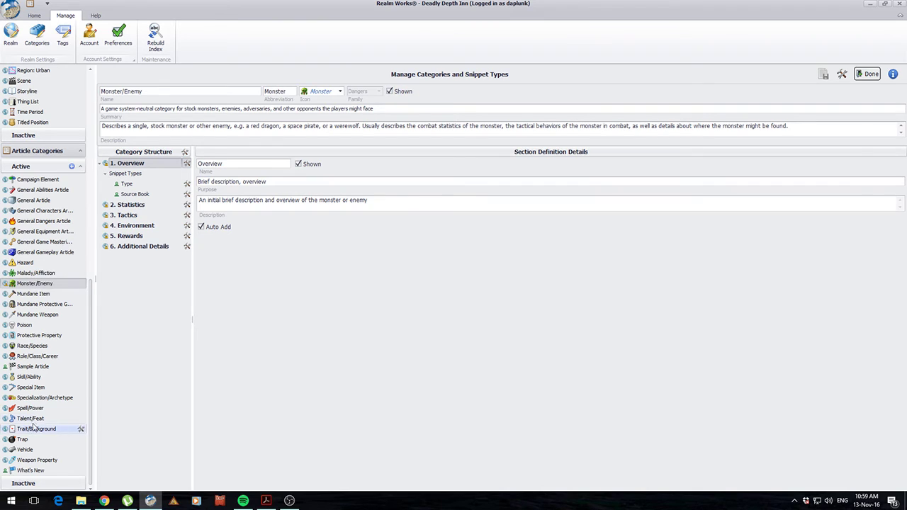
- Review the options available for the Monster/Enemy article category
click(80, 284)
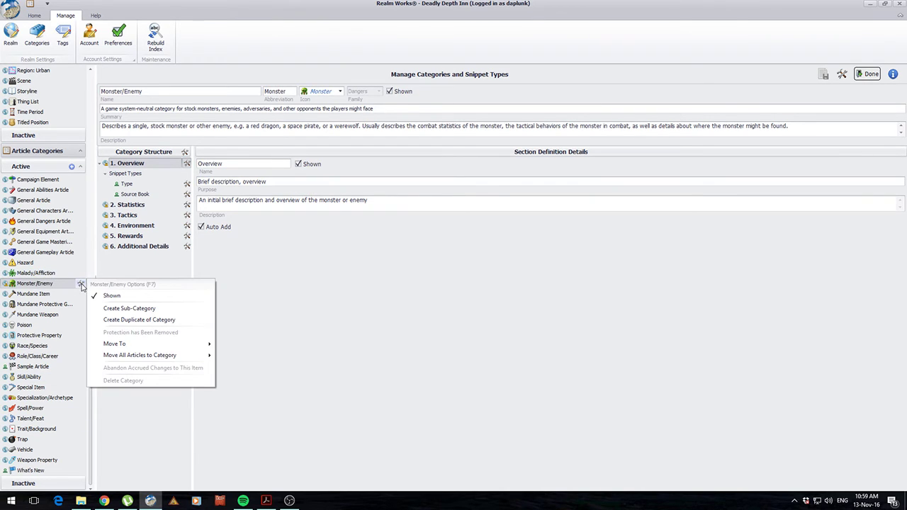
mouse_move(135, 358)
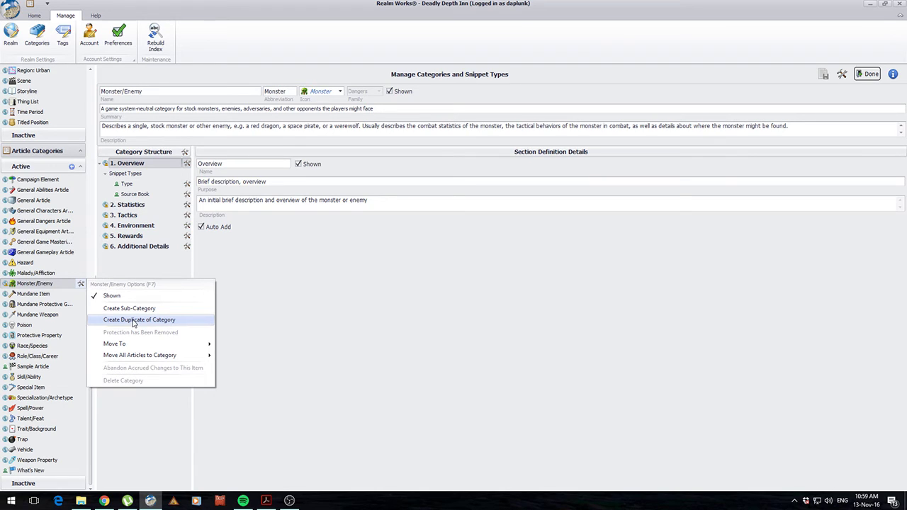
click(51, 285)
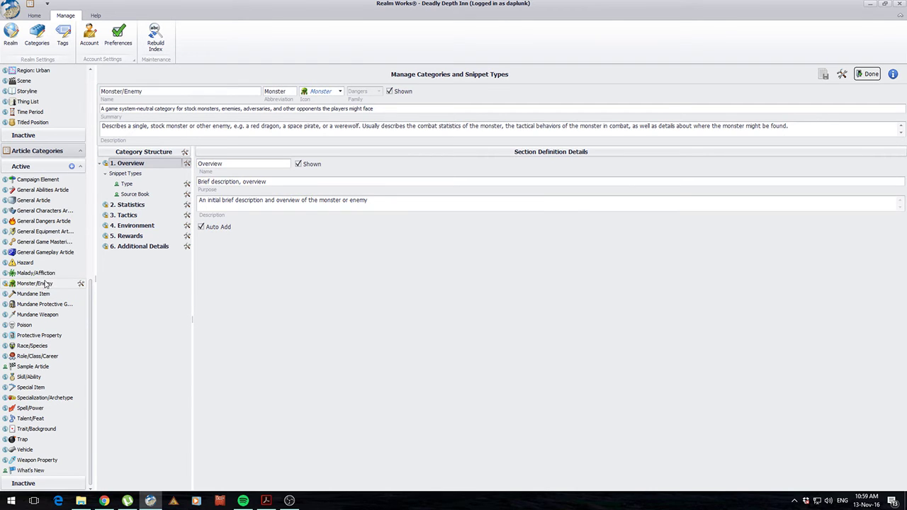
- Add a new category to the active topic categories and locate its entry in the list
scroll(45, 283, up, 10)
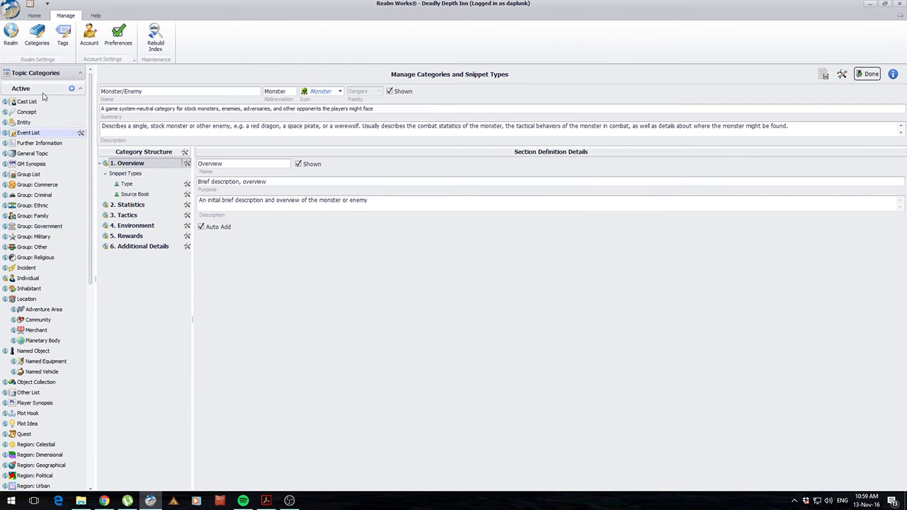
click(71, 88)
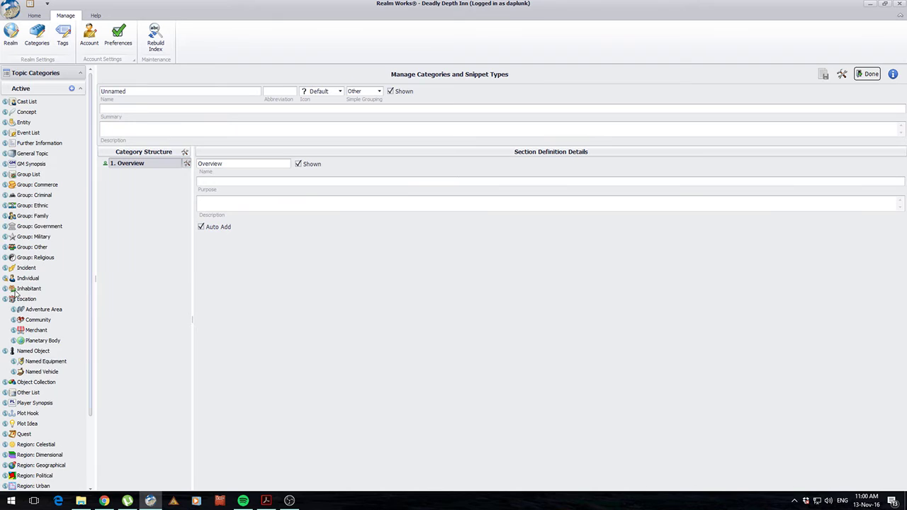
scroll(6, 293, down, 3)
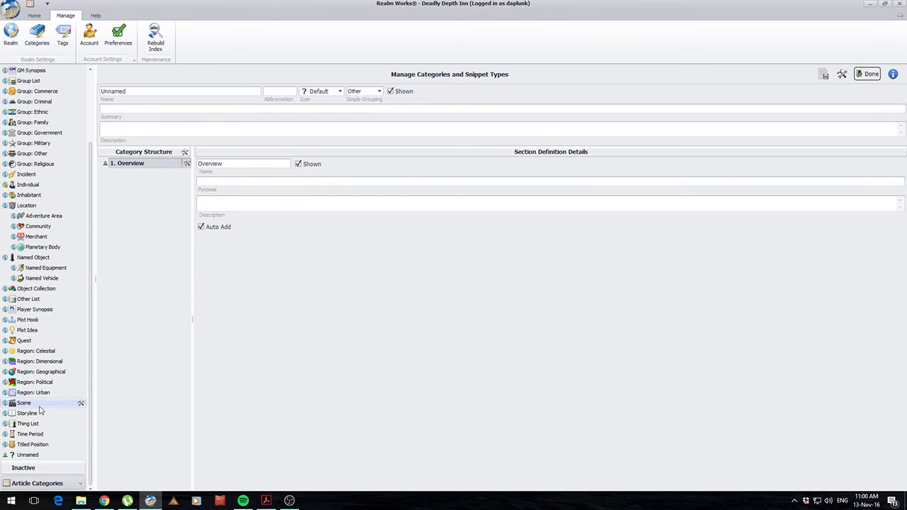
scroll(43, 408, up, 3)
scroll(44, 404, down, 3)
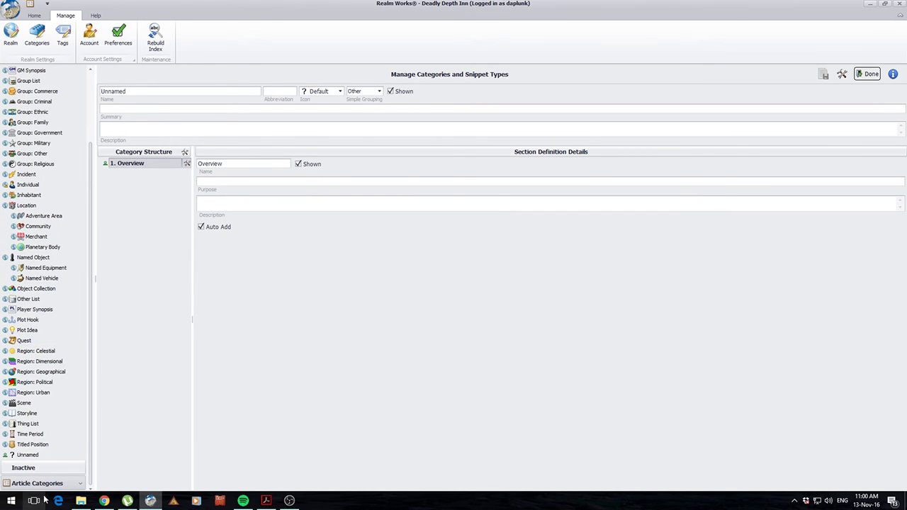
- Copy the name of the Monster/Enemy article category into the name of the unnamed topic category
click(80, 483)
scroll(61, 361, down, 5)
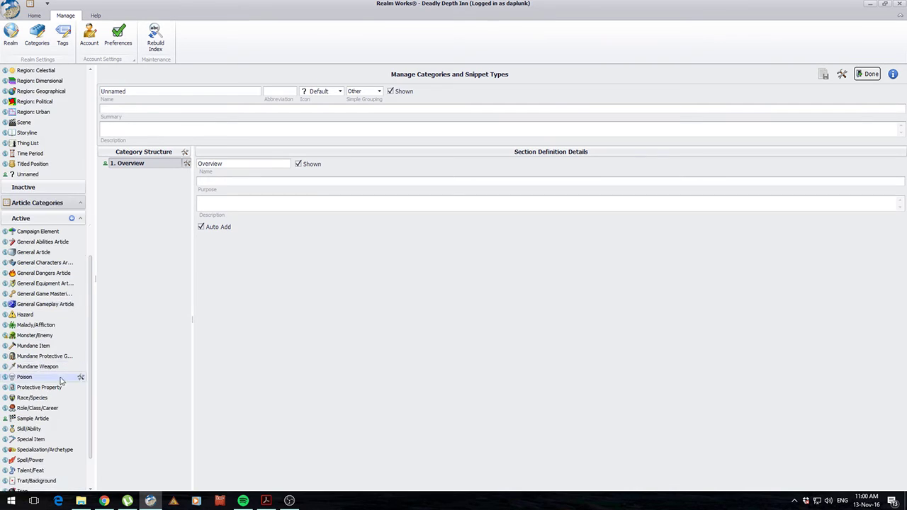
scroll(61, 380, down, 3)
click(43, 284)
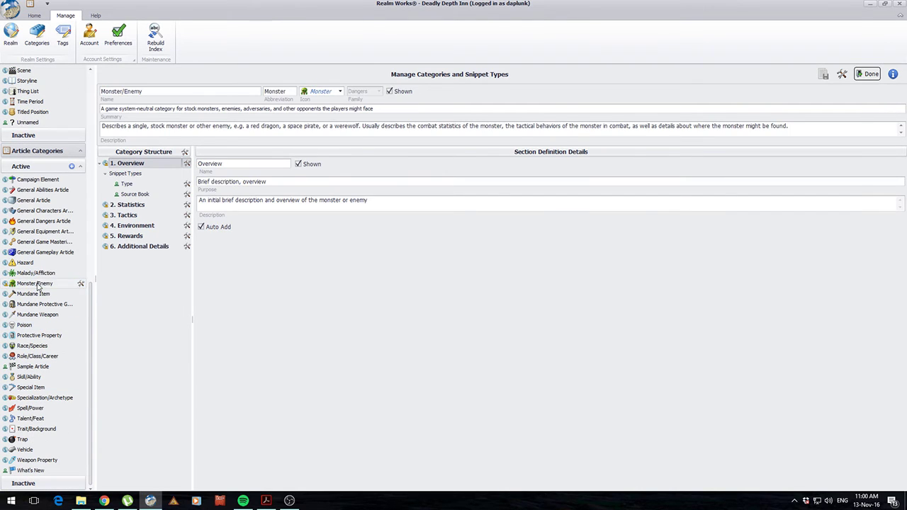
click(160, 91)
key(ctrl+c)
scroll(67, 226, up, 5)
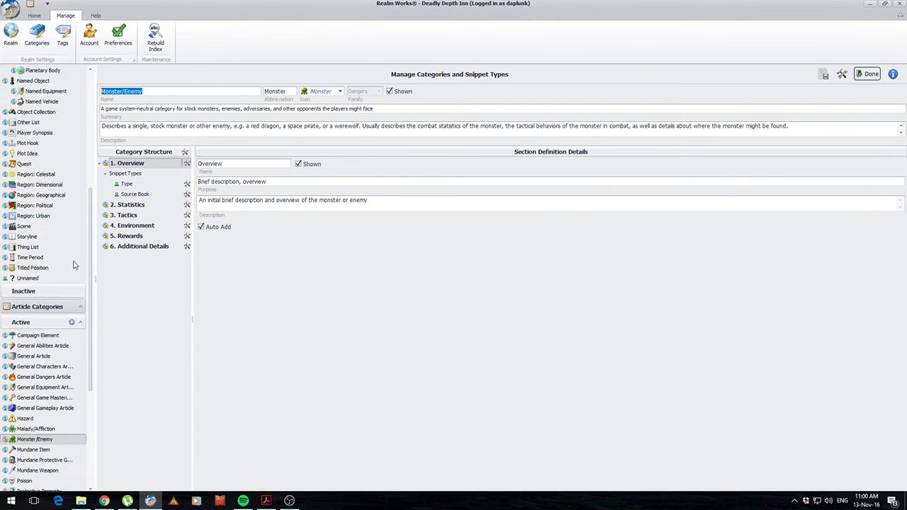
scroll(78, 241, down, 7)
scroll(42, 326, up, 3)
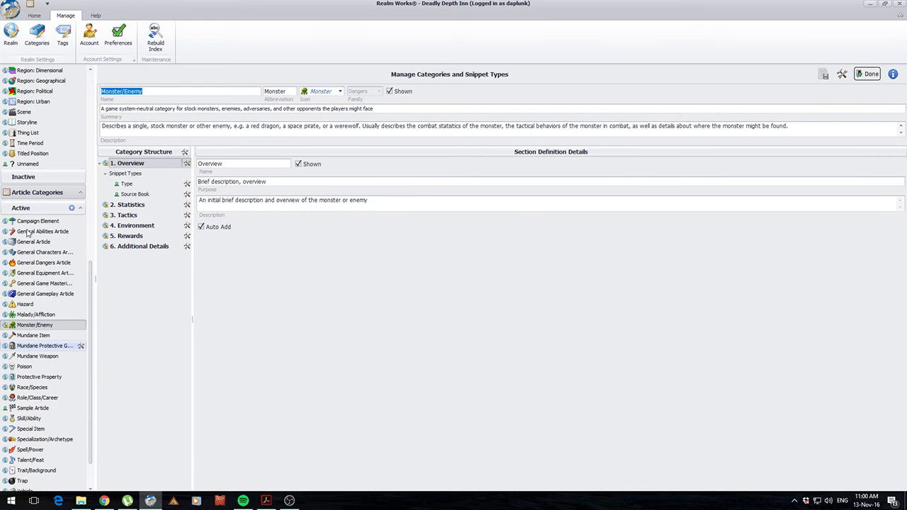
click(28, 164)
key(ctrl+a)
key(ctrl+v)
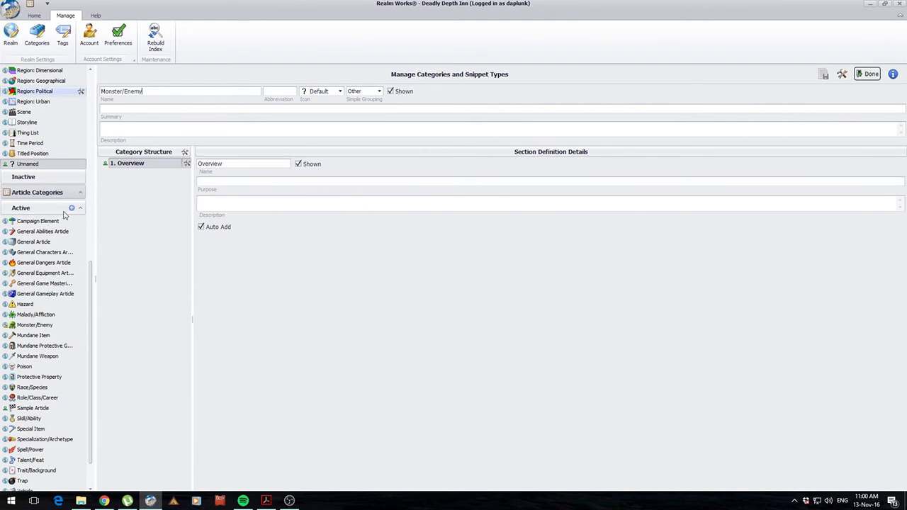
- Decline using the duplicate name and rename the new topic category as Unique Monster/Enemy
scroll(42, 284, down, 2)
click(34, 278)
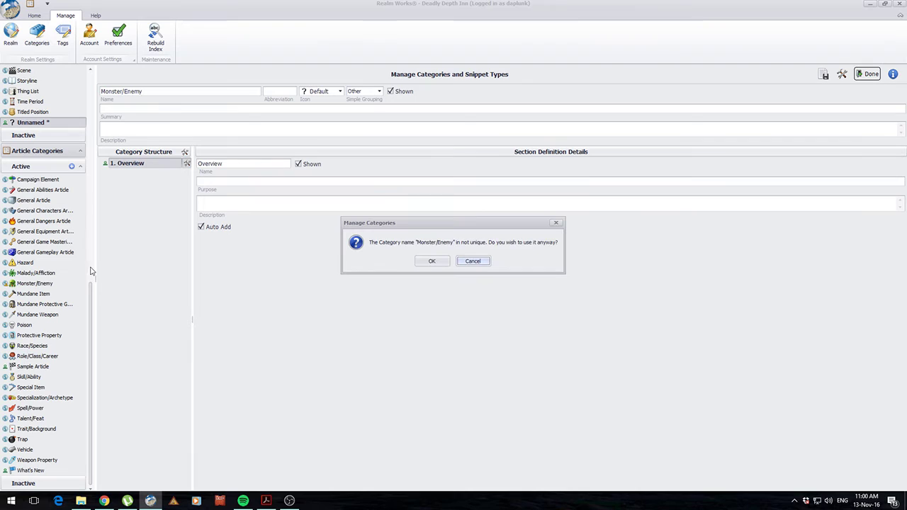
click(478, 262)
click(151, 92)
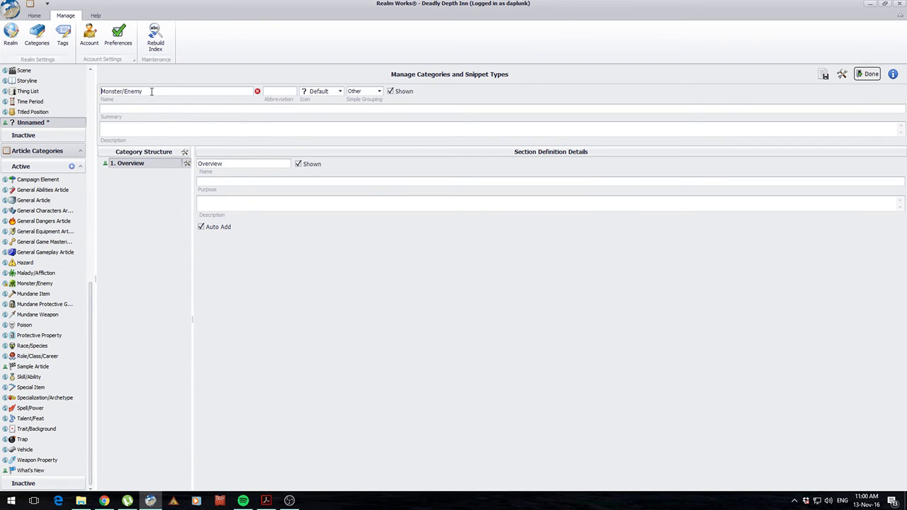
key(Home)
text(Unique)
- Copy the summary text of the Monster/Enemy article category into the summary of Unique Monster/Enemy
click(34, 283)
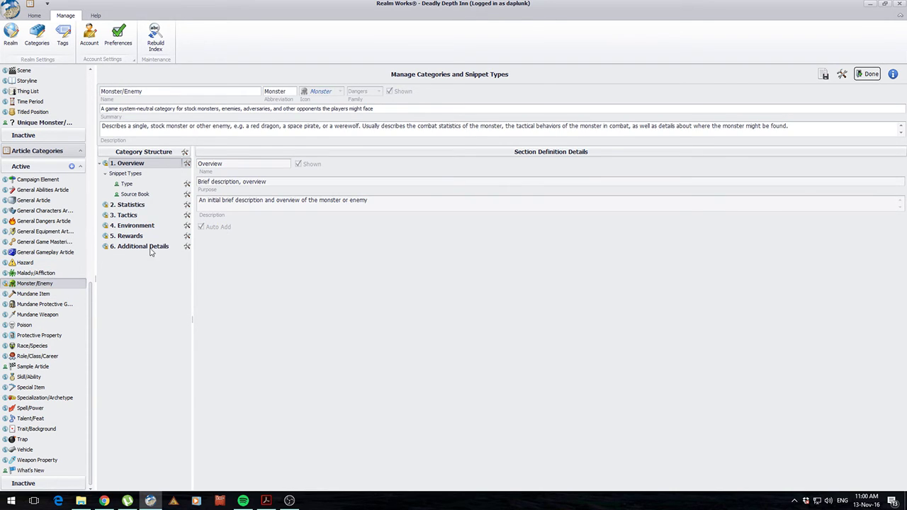
drag(395, 107, 85, 108)
key(ctrl+c)
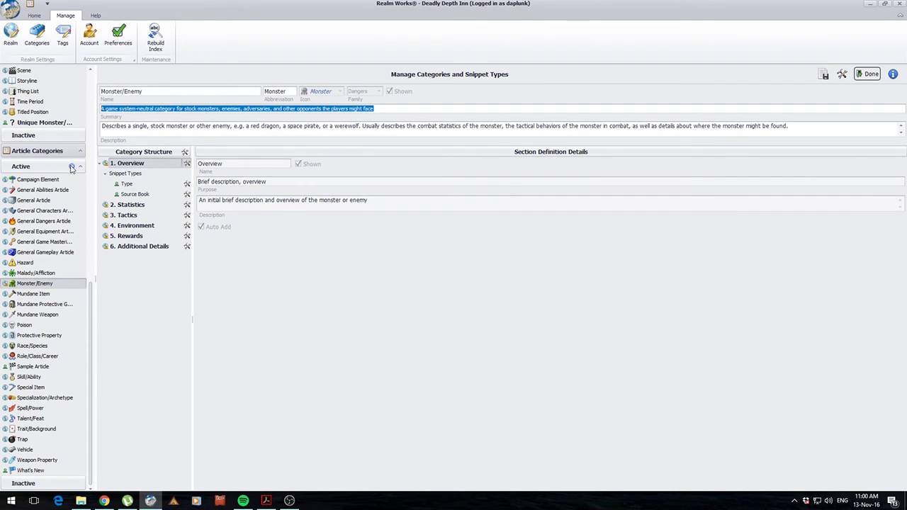
click(44, 123)
click(157, 107)
key(ctrl+v)
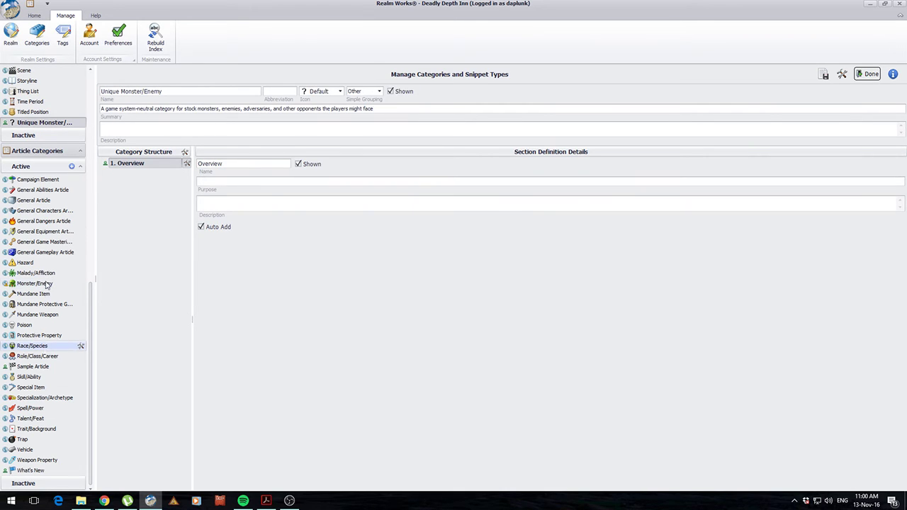
- Copy the full description of the Monster/Enemy article category into the description of Unique Monster/Enemy
click(41, 284)
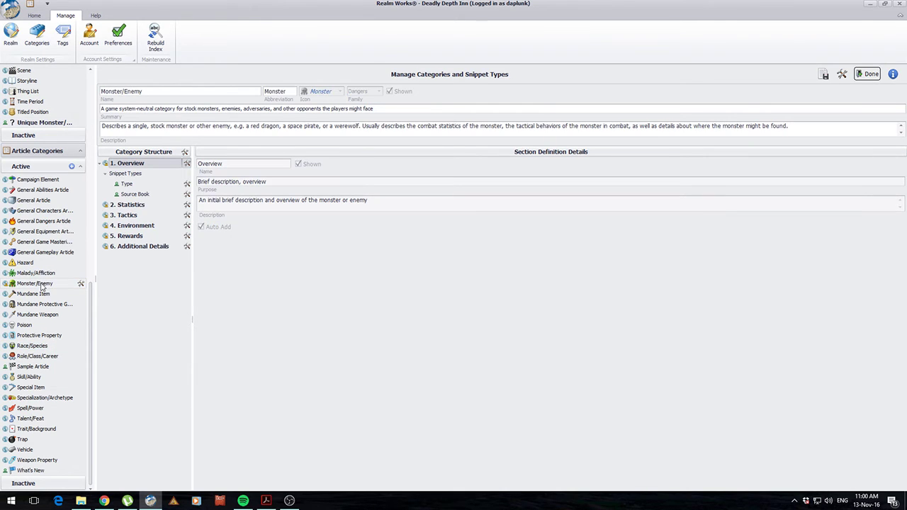
click(797, 126)
key(ctrl+a)
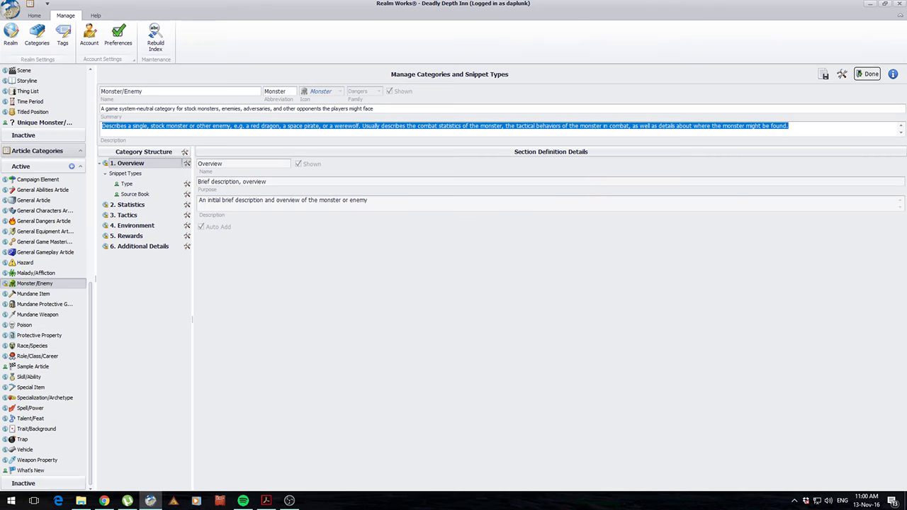
key(ctrl+c)
click(42, 123)
click(149, 126)
key(ctrl+v)
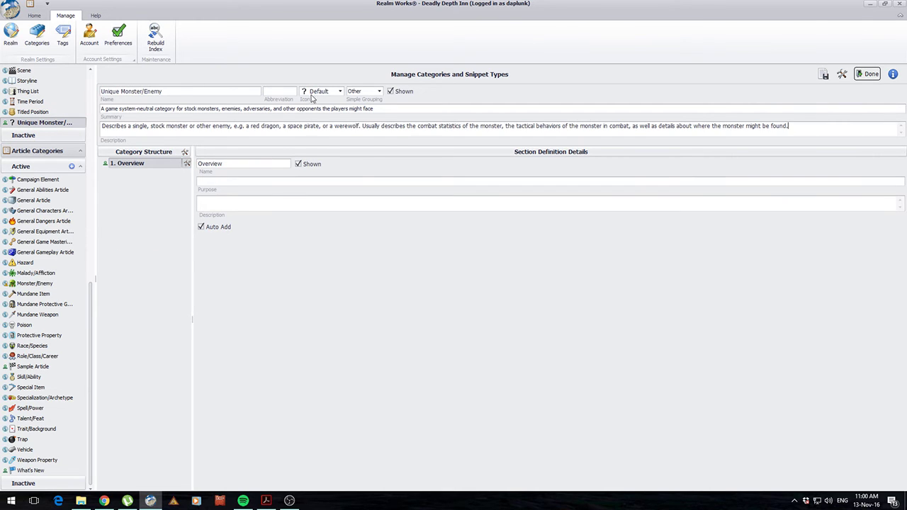
- Set the icon of the Unique Monster/Enemy category to Monster
click(333, 92)
scroll(332, 130, down, 6)
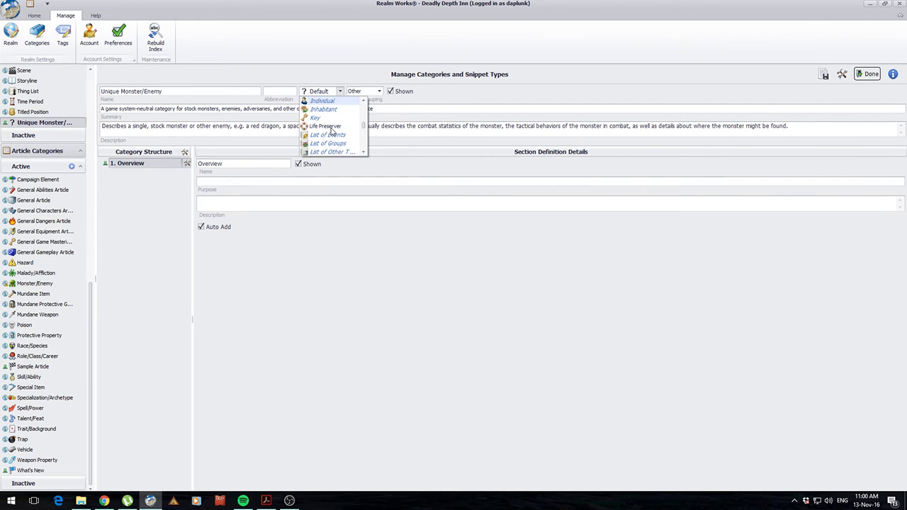
scroll(331, 129, down, 10)
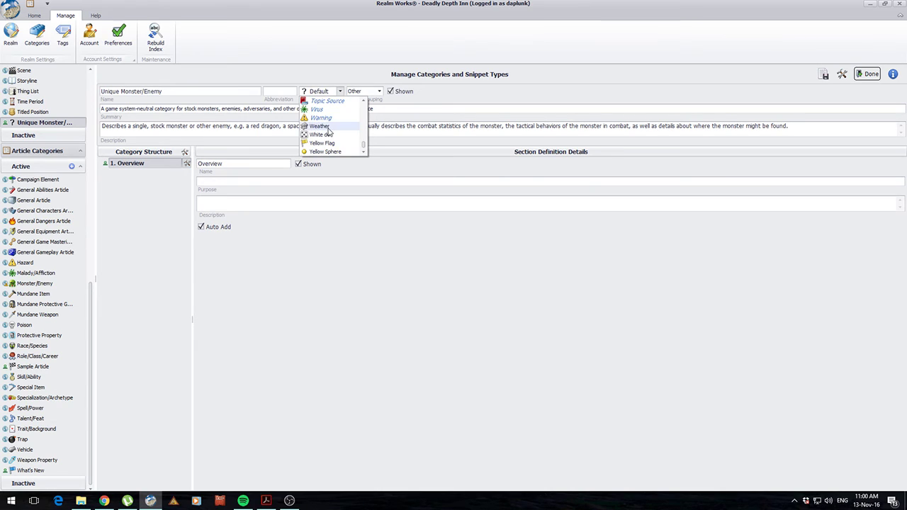
scroll(328, 133, up, 8)
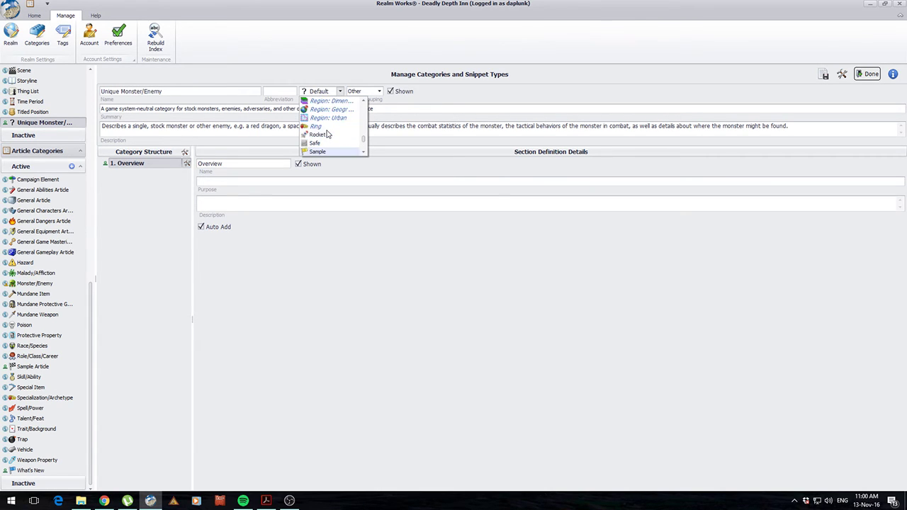
scroll(328, 133, up, 8)
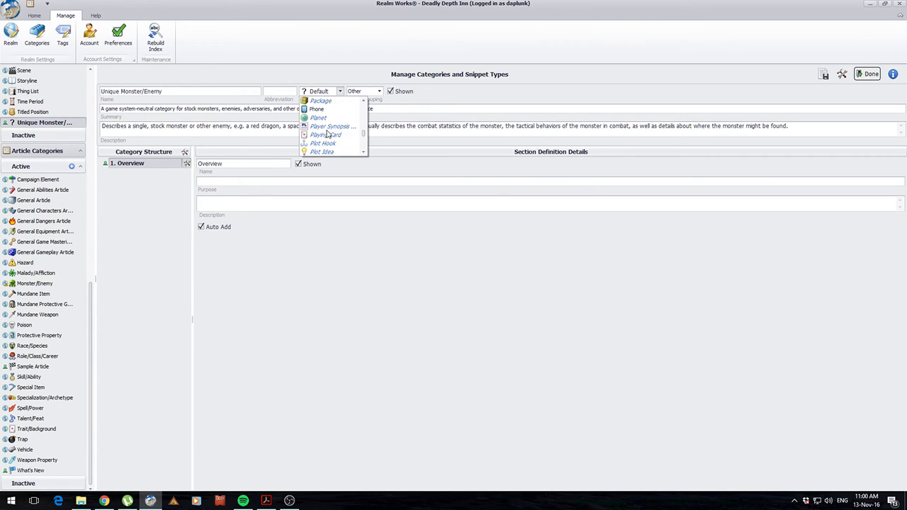
scroll(328, 133, up, 5)
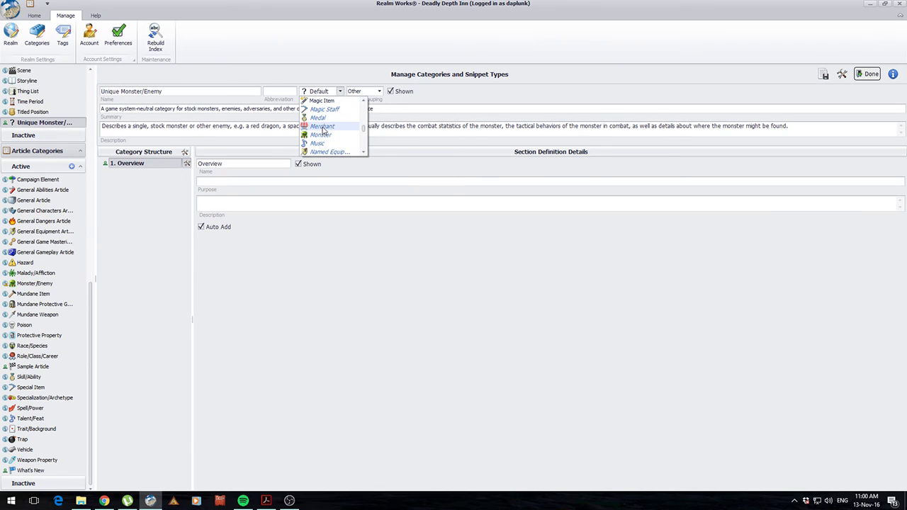
click(320, 134)
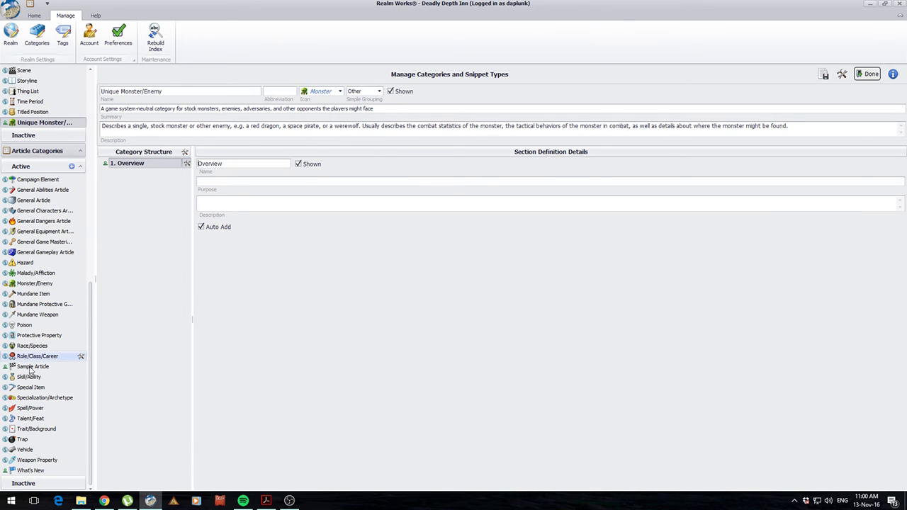
- Copy the abbreviation Monster from Monster/Enemy into Unique Monster/Enemy, and set the new category's simple grouping to People
click(36, 284)
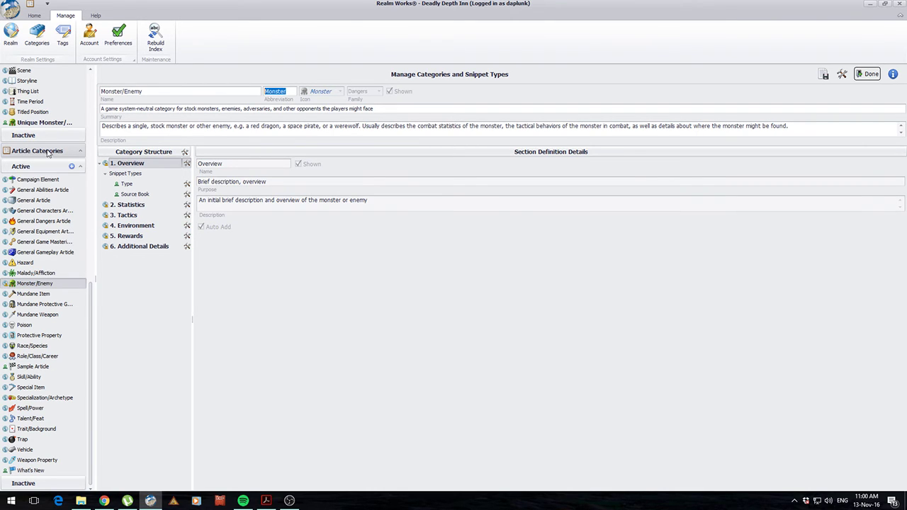
click(57, 122)
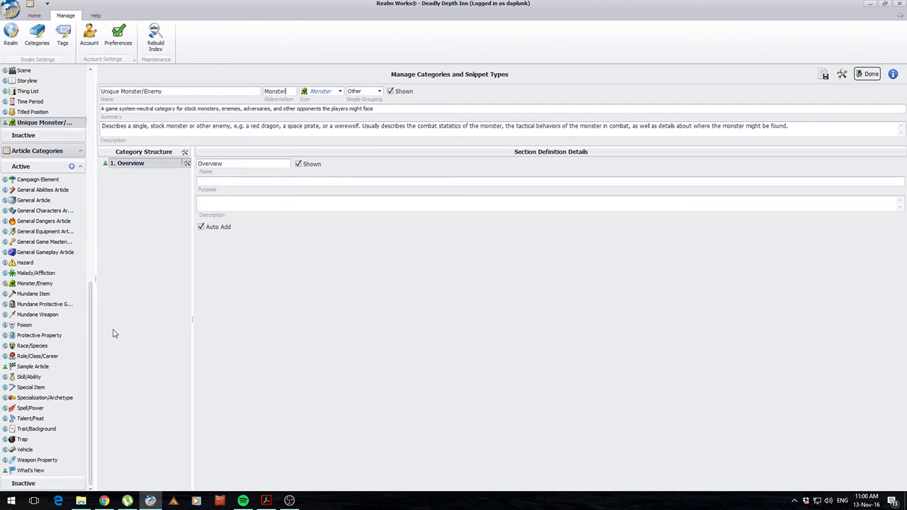
click(36, 283)
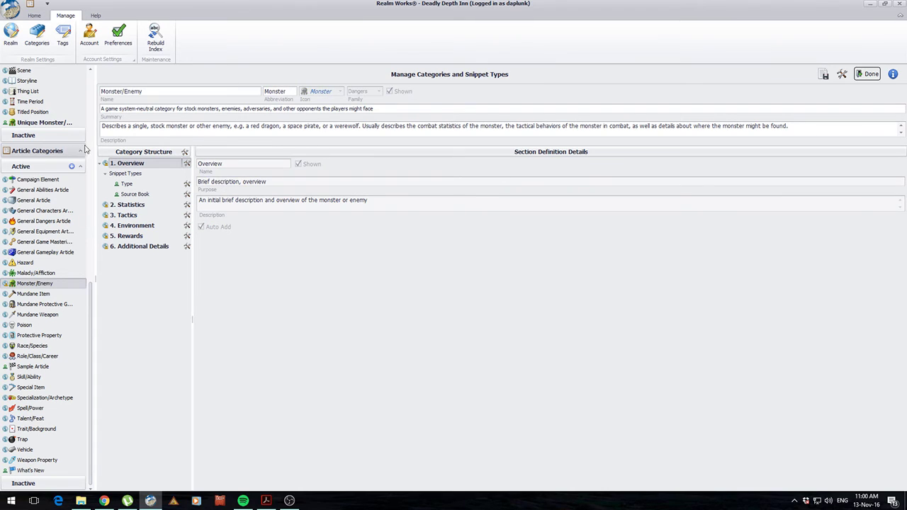
click(46, 124)
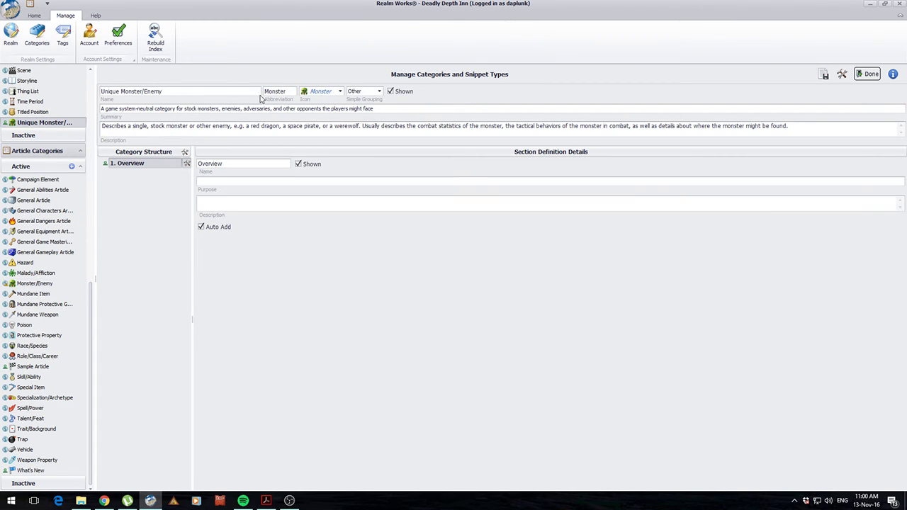
click(371, 95)
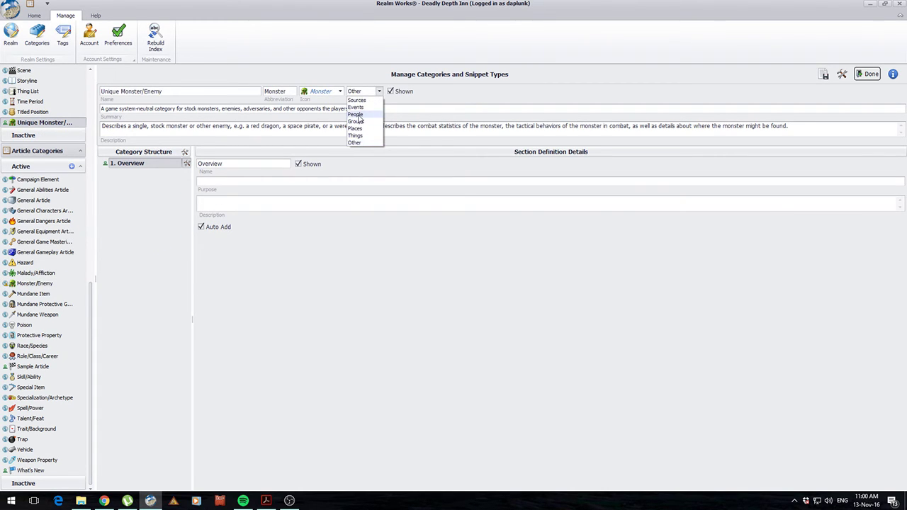
click(358, 115)
click(379, 91)
click(379, 92)
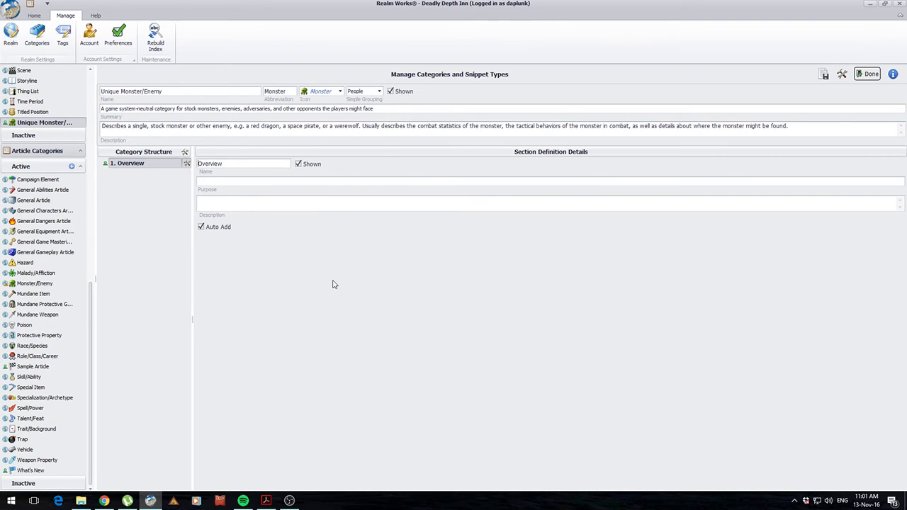
- Compare the section structure and Overview details of the Monster/Enemy category with those of Unique Monster/Enemy
click(32, 286)
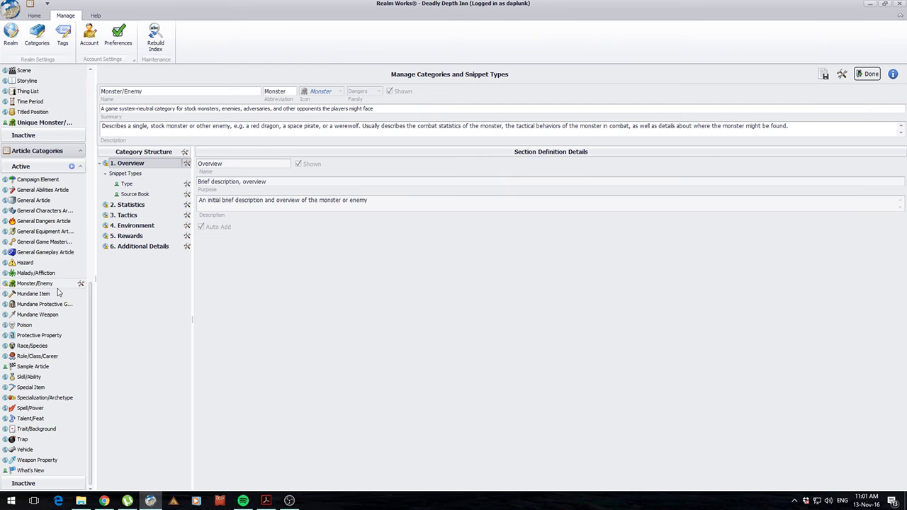
click(53, 124)
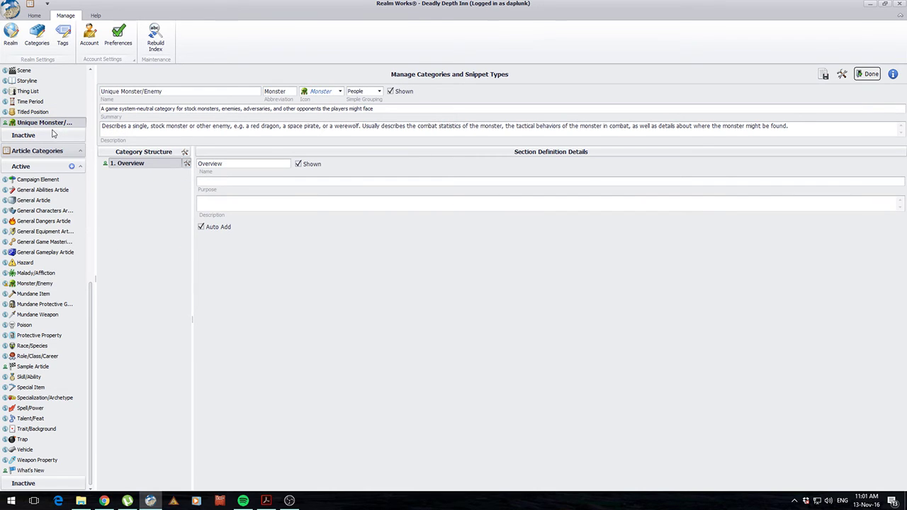
click(45, 284)
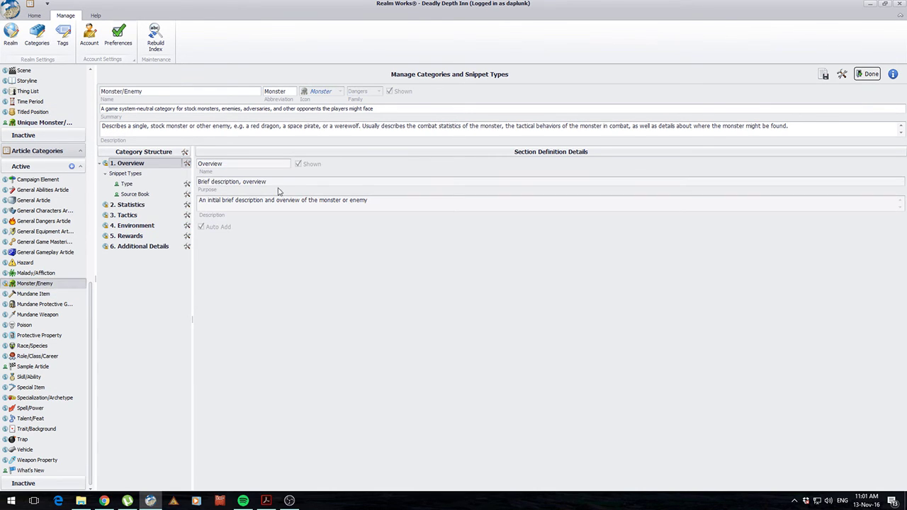
- Copy the Overview section's purpose and description from Monster/Enemy into the Overview section of Unique Monster/Enemy
drag(272, 182, 199, 182)
click(71, 124)
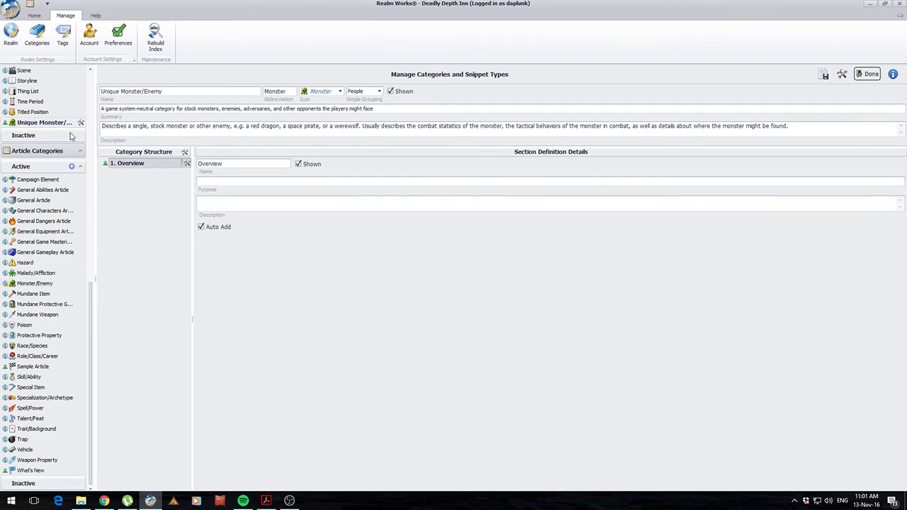
click(262, 182)
key(ctrl+v)
click(58, 284)
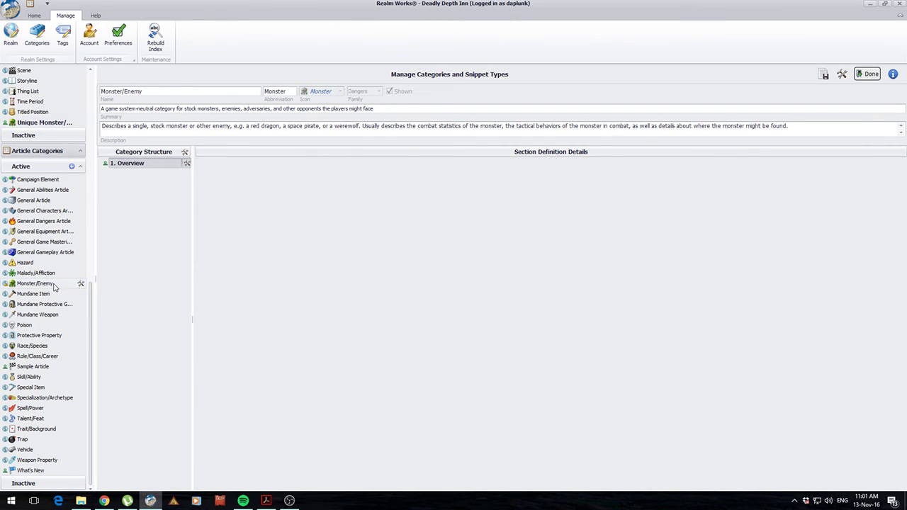
drag(365, 201, 198, 202)
click(71, 124)
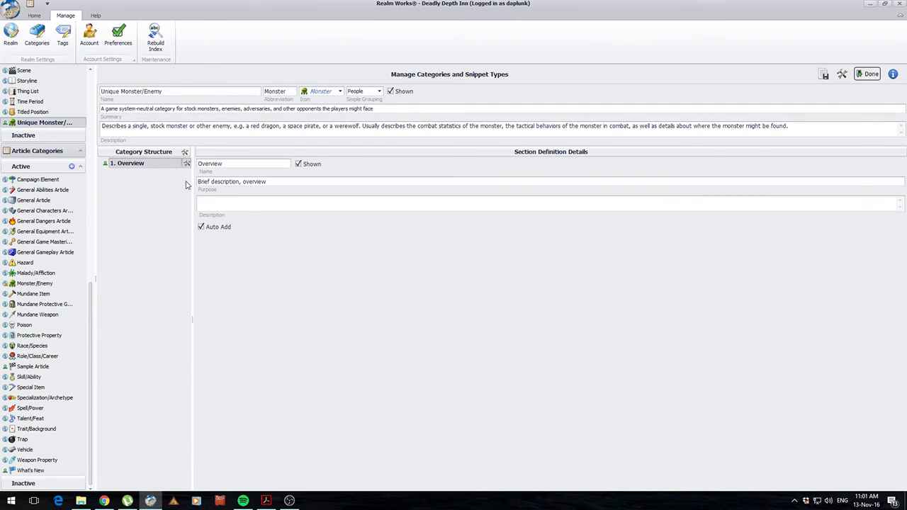
key(ctrl+v)
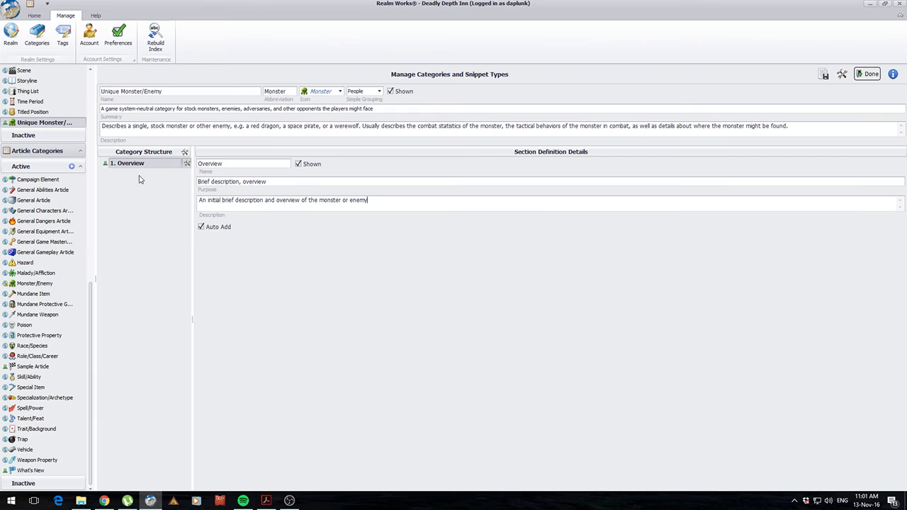
- Add a snippet type named Type to the Overview section of Unique Monster/Enemy
click(31, 284)
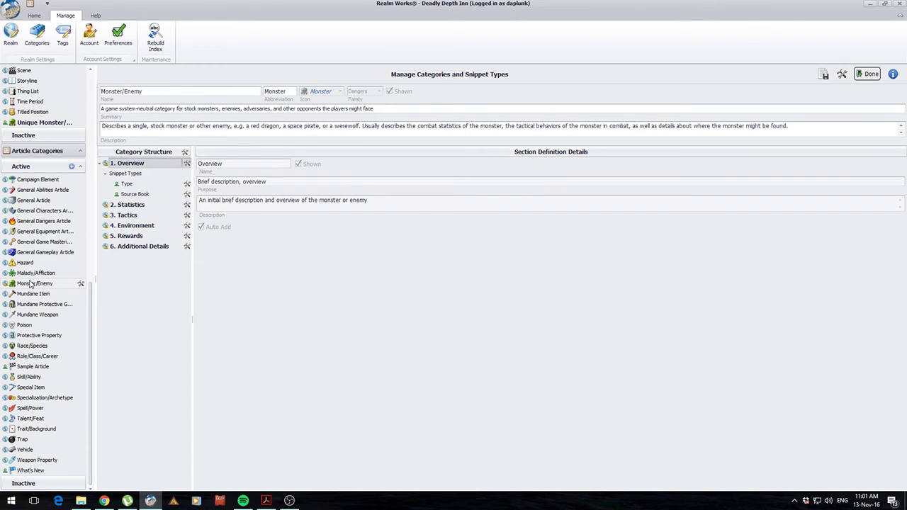
click(36, 123)
click(187, 163)
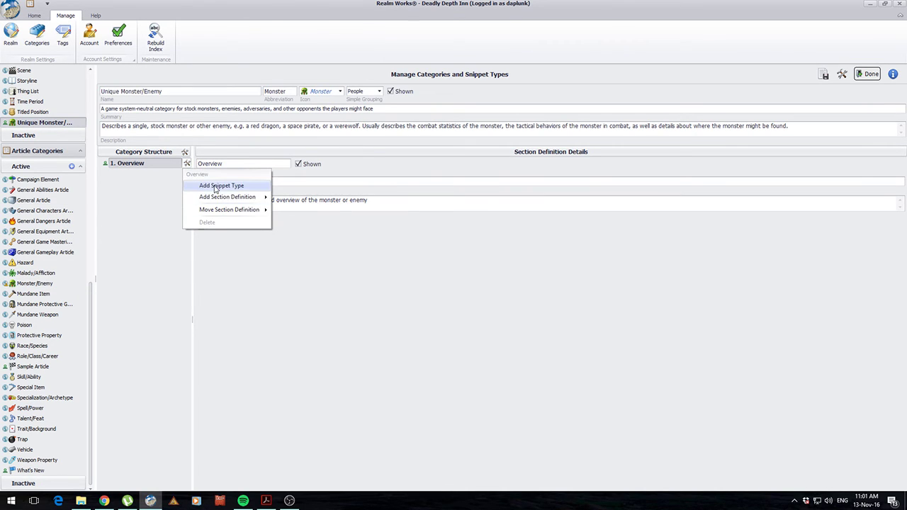
click(221, 185)
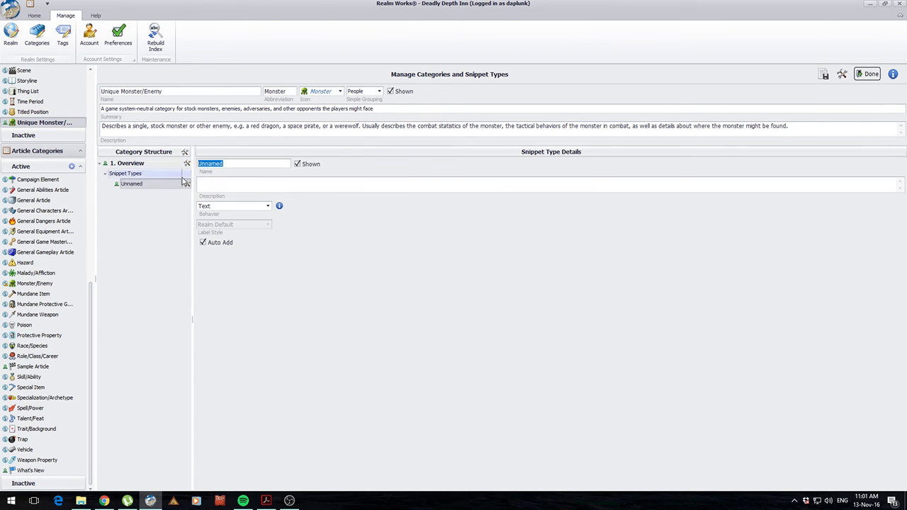
click(160, 186)
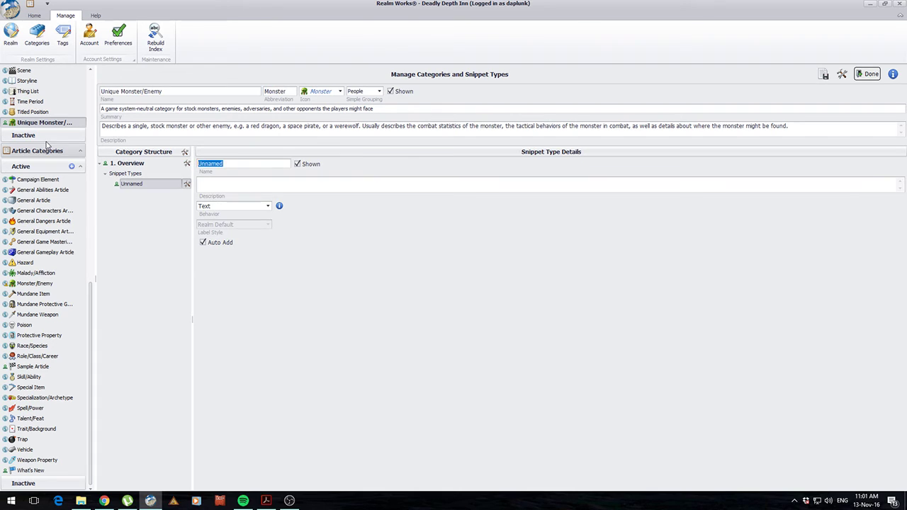
text(Type)
- Set the behavior of the Type snippet to Tags with Type as its default tag domain
click(206, 207)
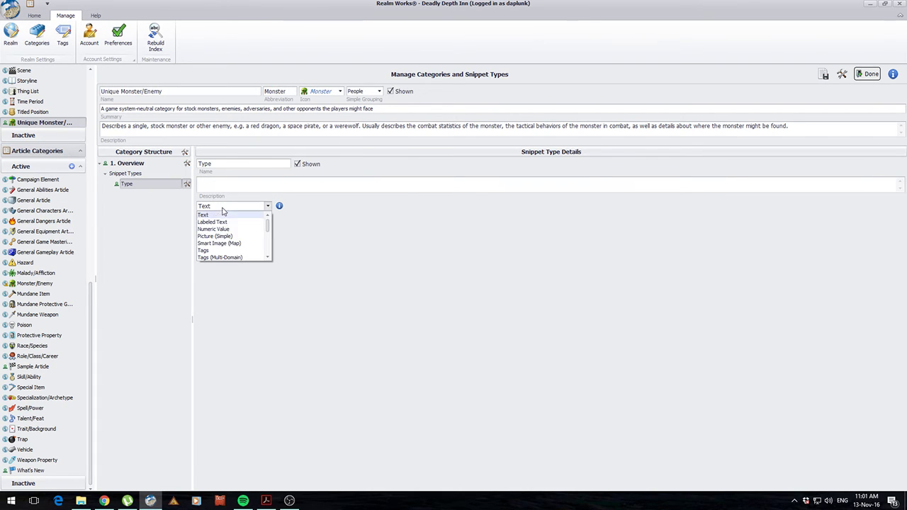
click(213, 246)
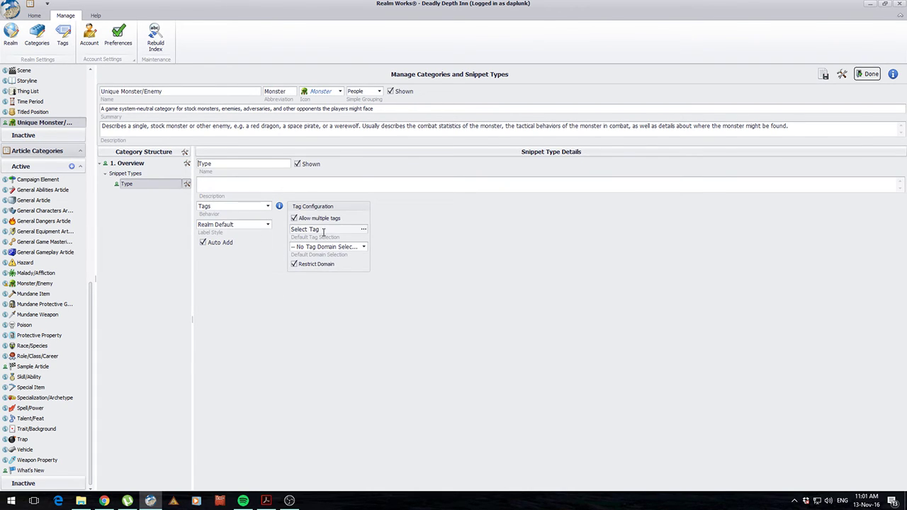
scroll(319, 285, down, 8)
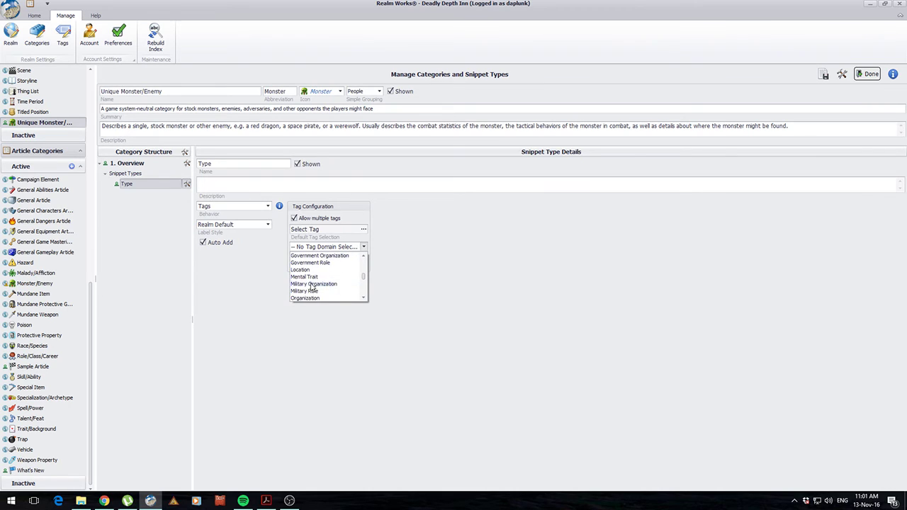
scroll(306, 297, down, 2)
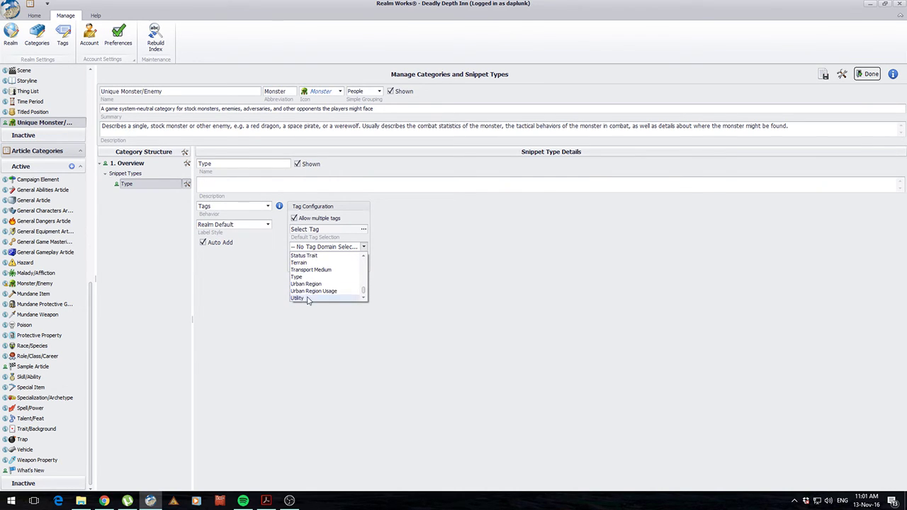
click(311, 277)
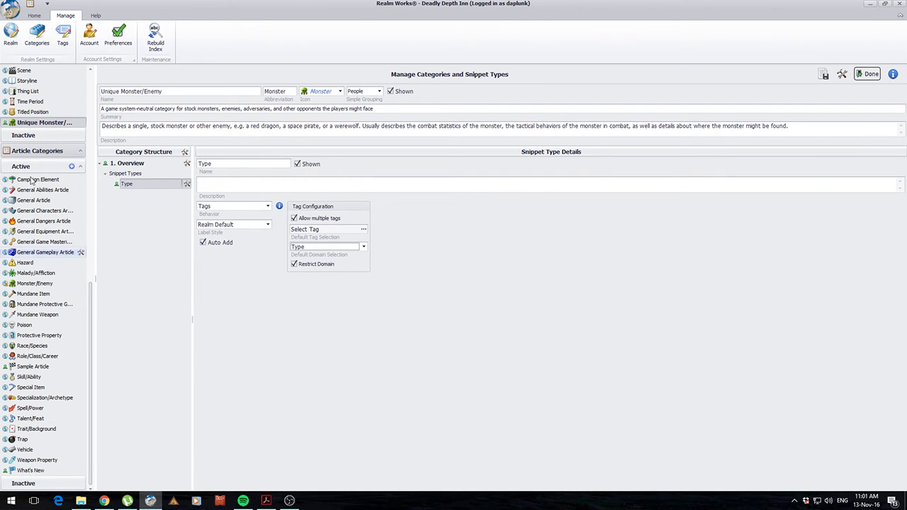
click(34, 284)
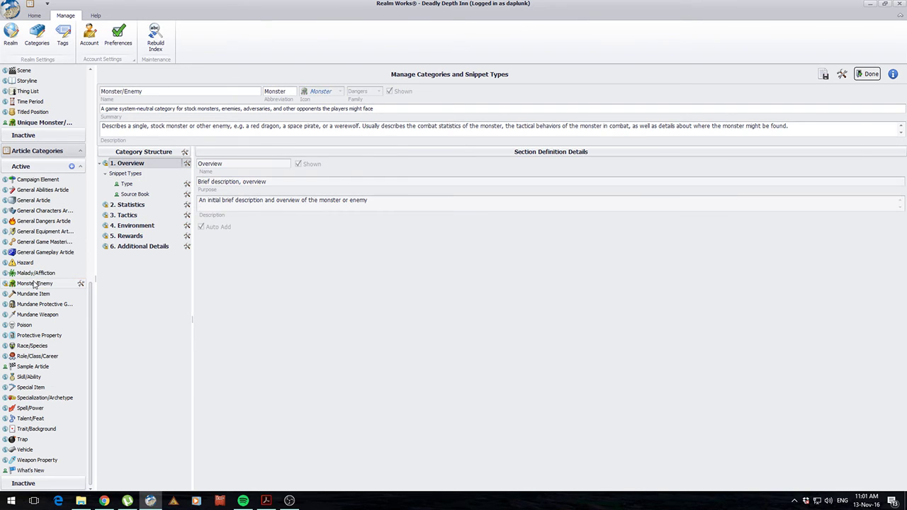
click(186, 204)
mouse_move(221, 249)
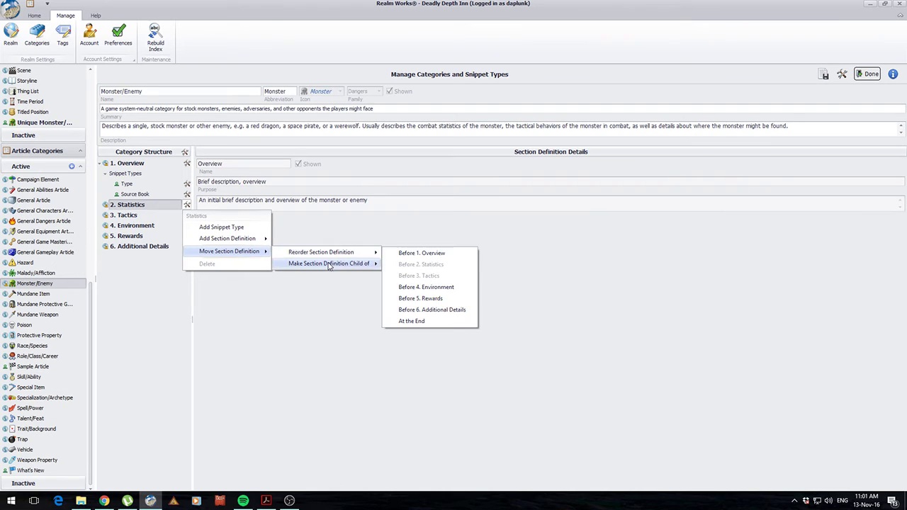
mouse_move(329, 265)
click(279, 350)
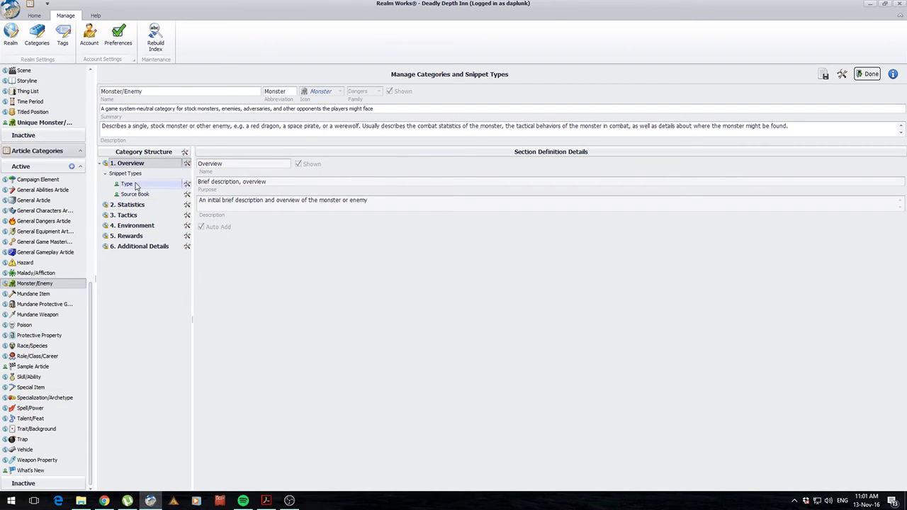
- Add a section definition named Statistics below Overview in Unique Monster/Enemy, modelled on the Monster/Enemy section
click(143, 210)
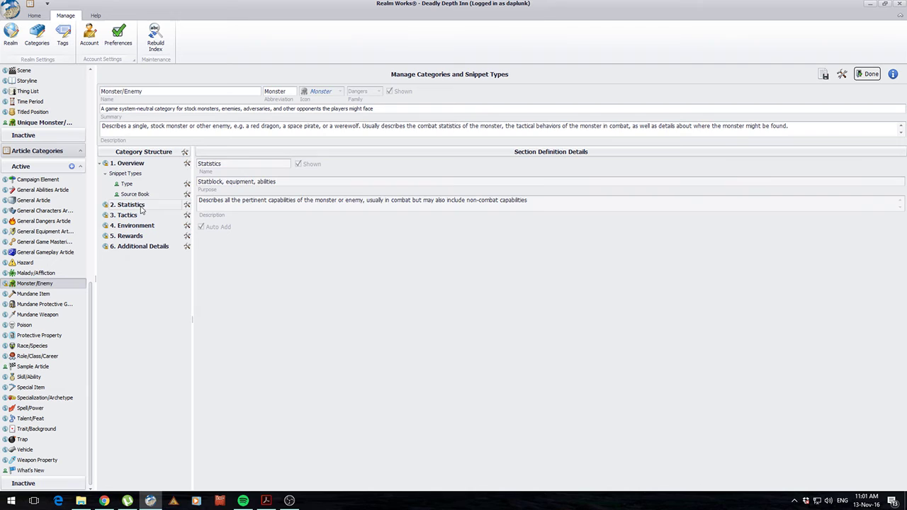
click(34, 126)
click(187, 163)
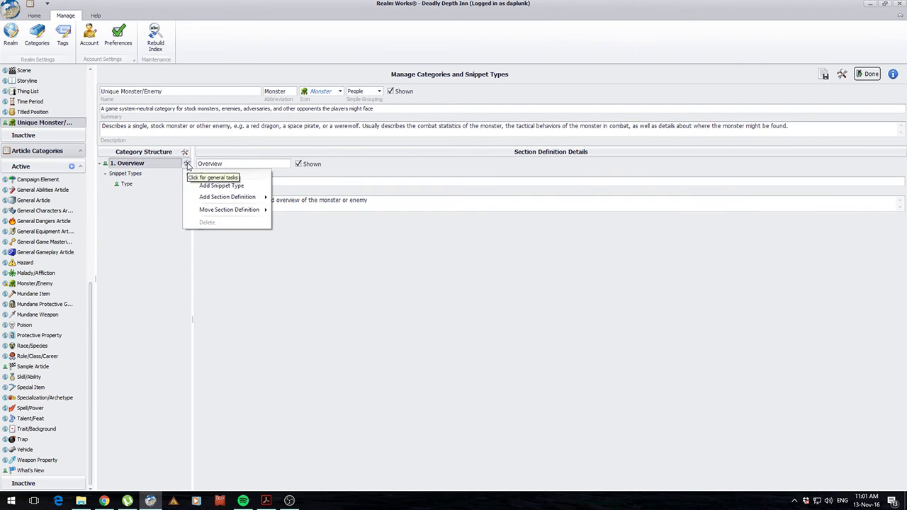
mouse_move(216, 202)
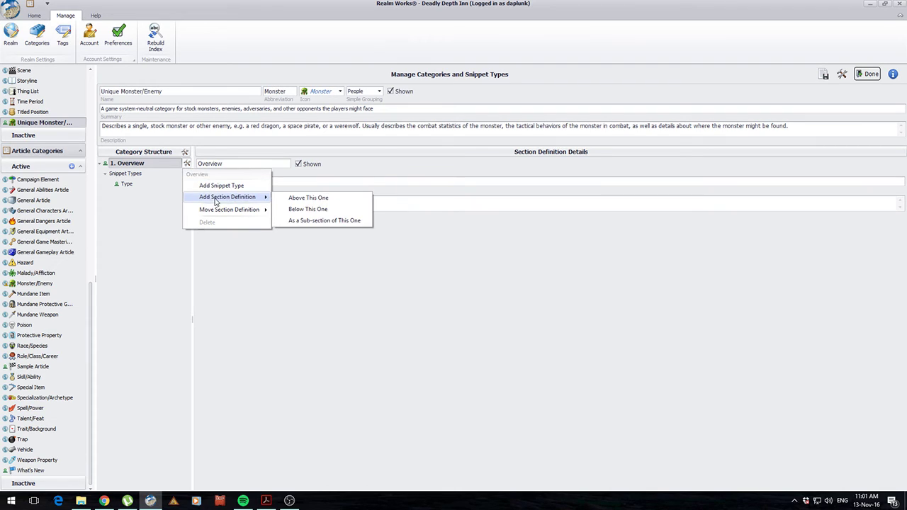
click(313, 210)
double_click(212, 164)
text(Statistics)
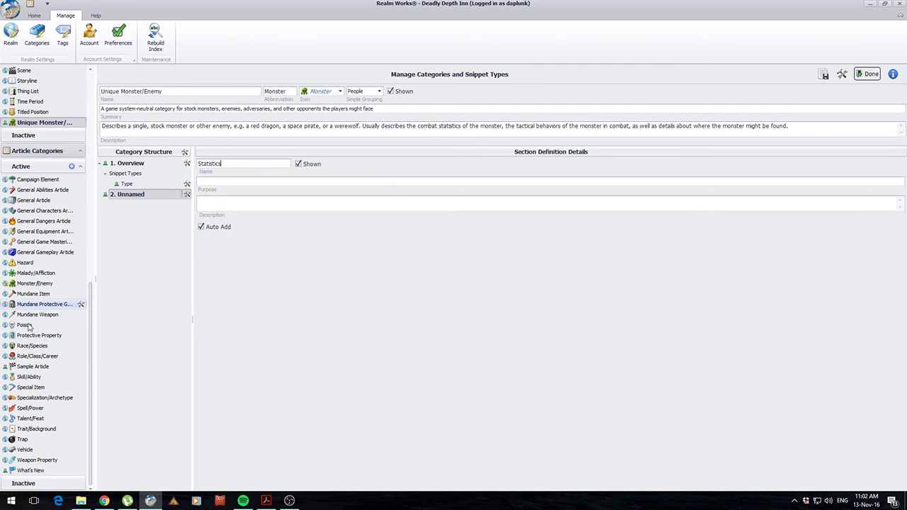
- Copy the purpose "Statblock, equipment, abilities" from the Statistics section of Monster/Enemy into the Statistics section of Unique Monster/Enemy
click(35, 284)
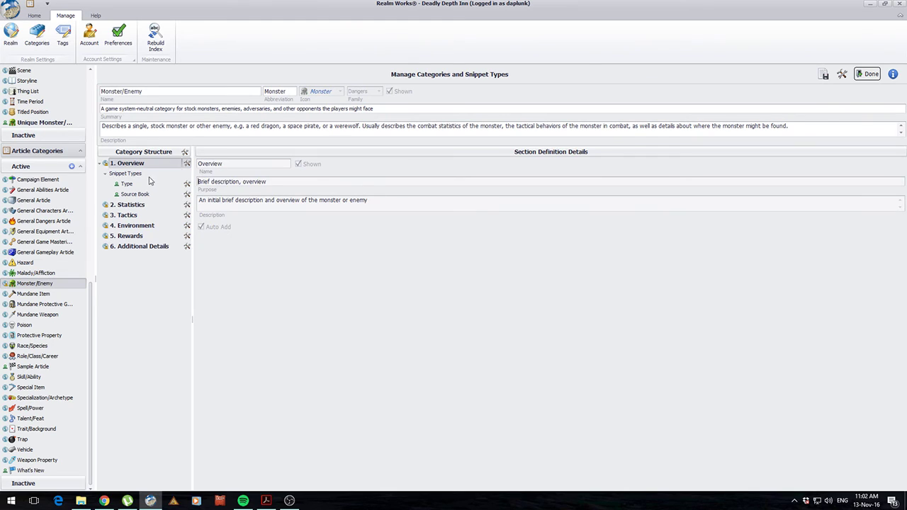
click(131, 204)
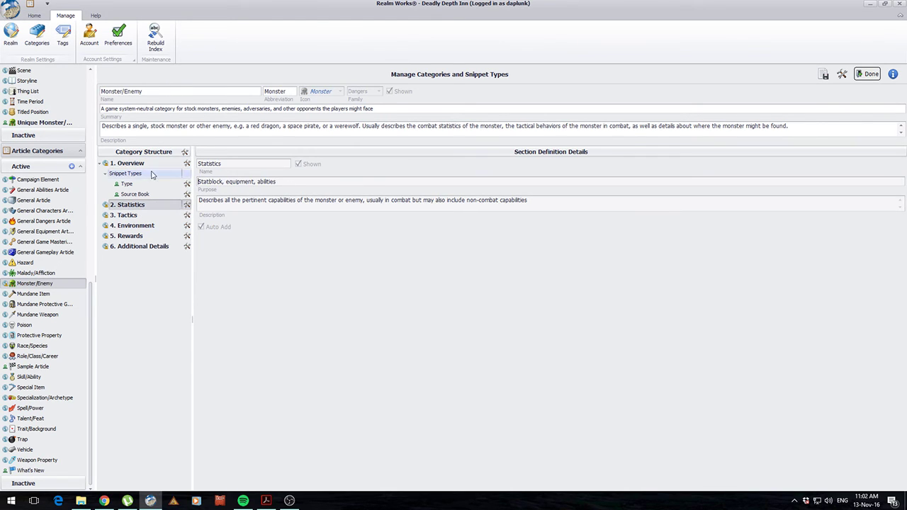
key(ctrl+a)
key(ctrl+c)
click(51, 127)
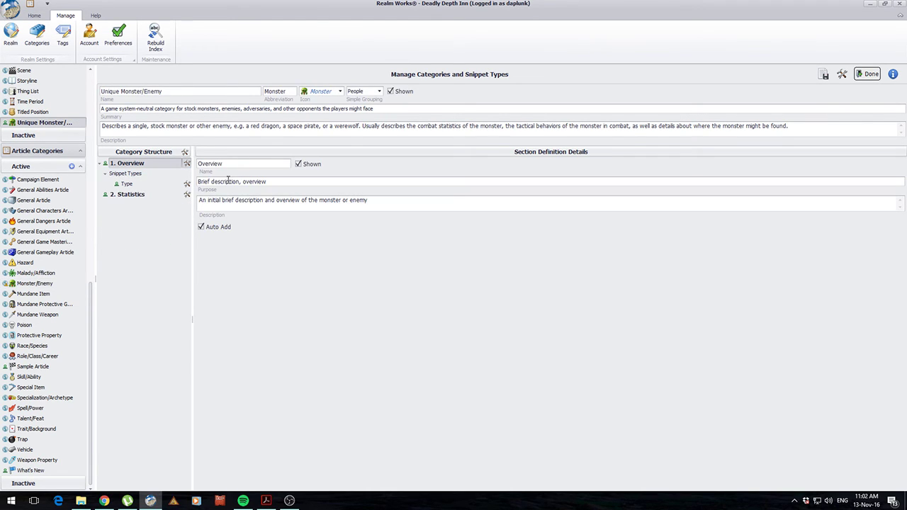
click(129, 194)
click(248, 182)
key(ctrl+v)
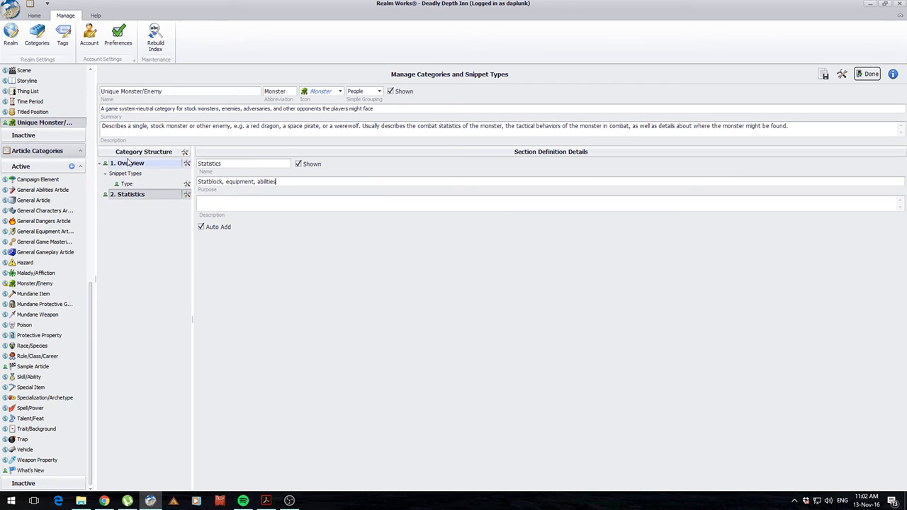
- Copy the Overview description of Monster/Enemy into the description of the Statistics section in Unique Monster/Enemy
click(33, 283)
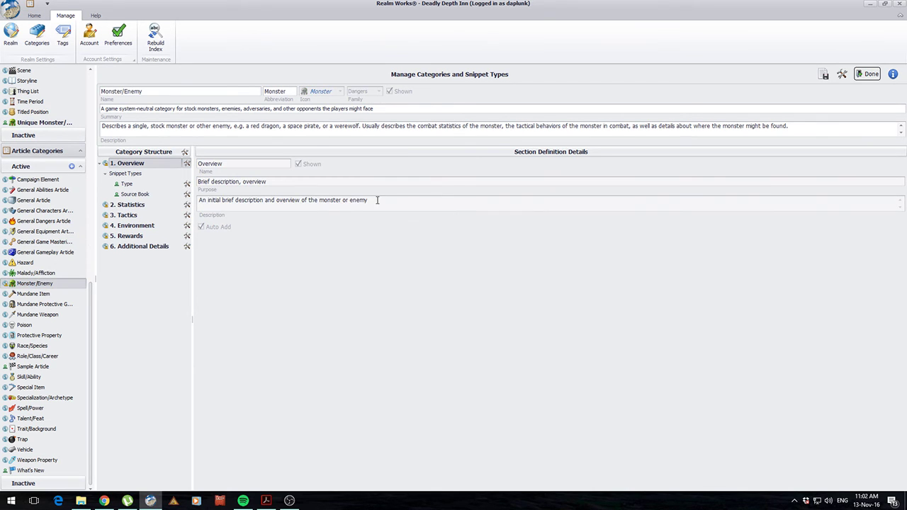
drag(377, 201, 101, 189)
key(ctrl+c)
click(36, 124)
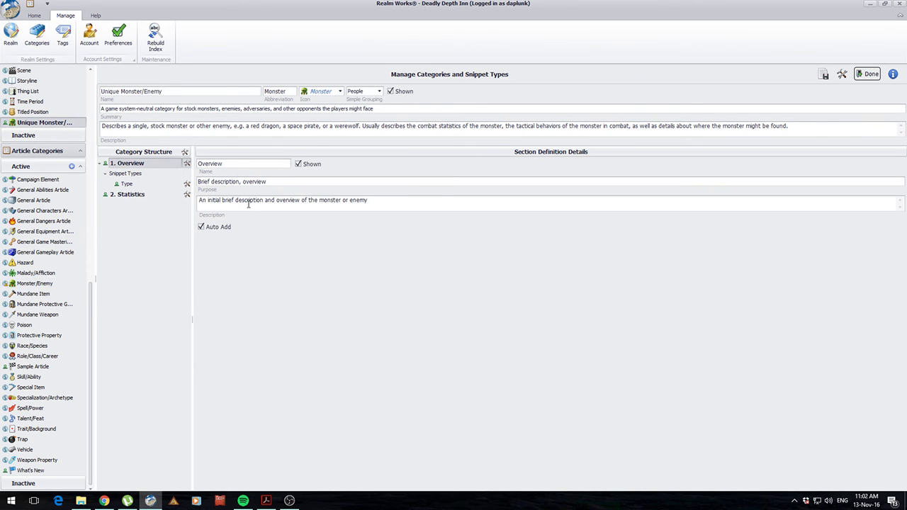
click(129, 194)
click(227, 204)
key(ctrl+v)
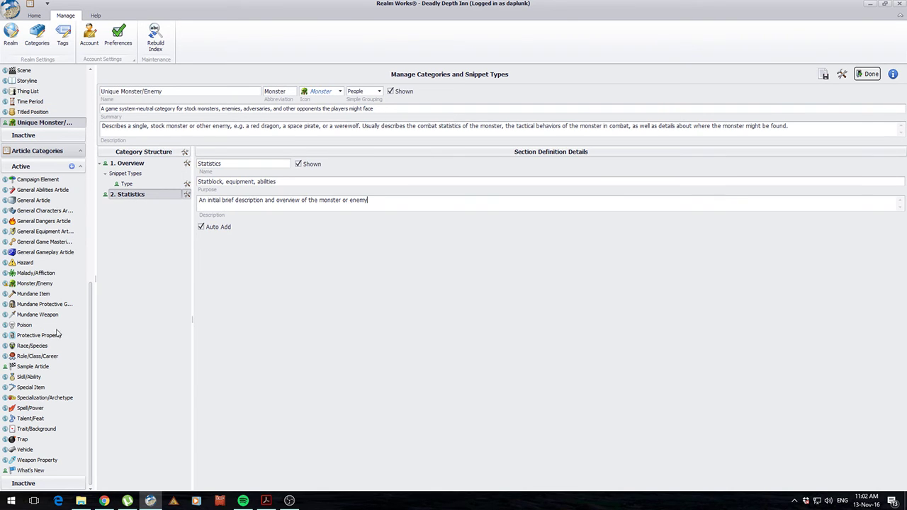
click(35, 284)
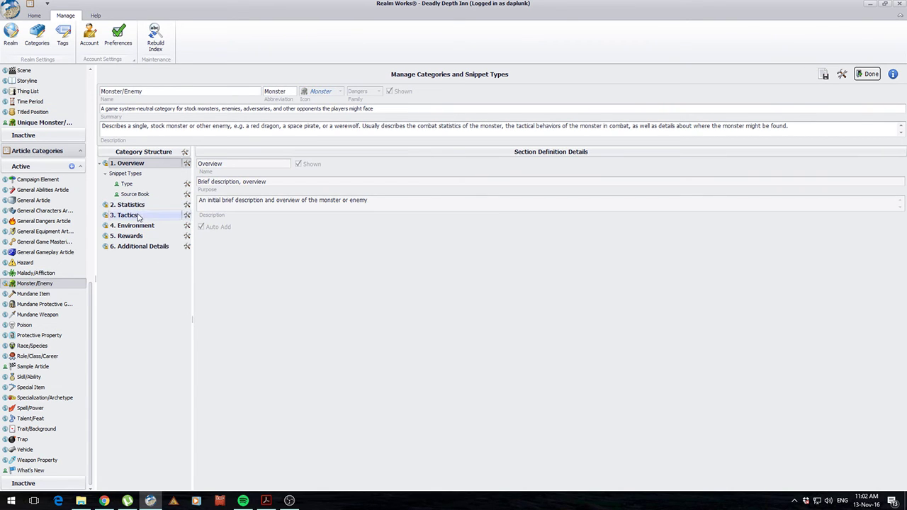
click(39, 124)
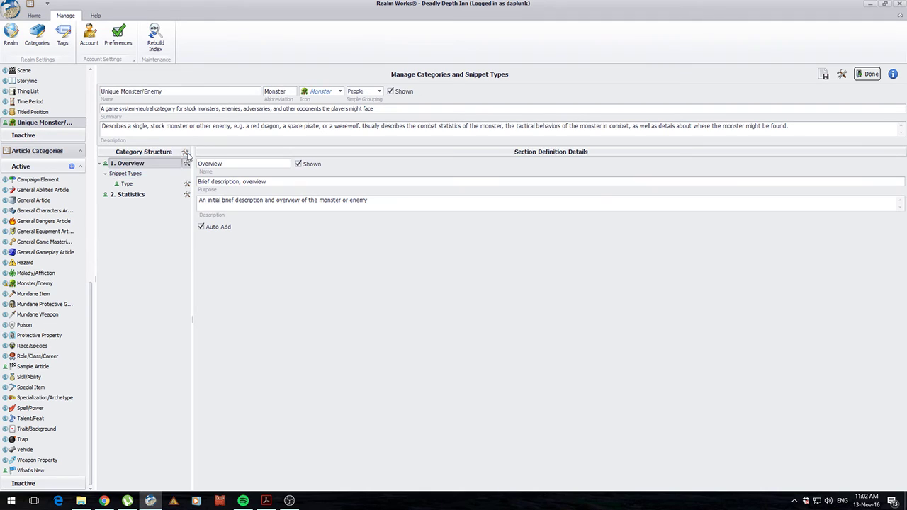
click(187, 194)
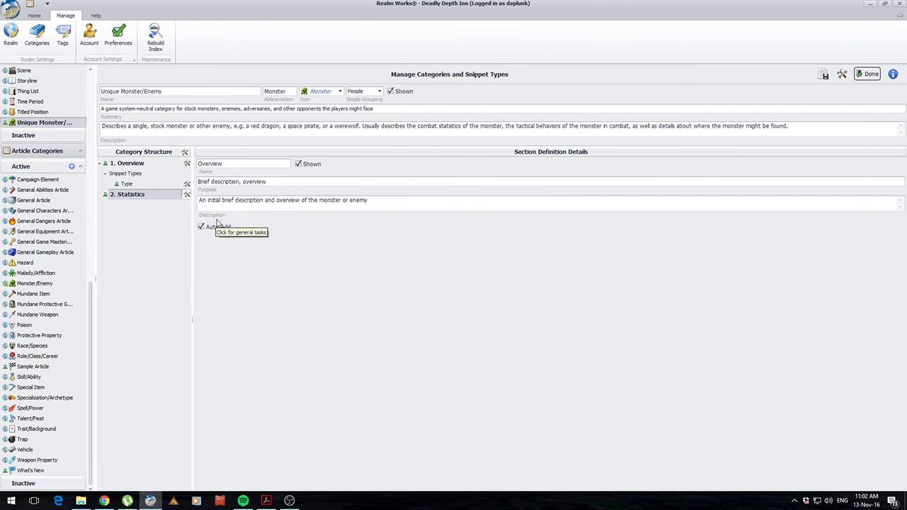
click(187, 214)
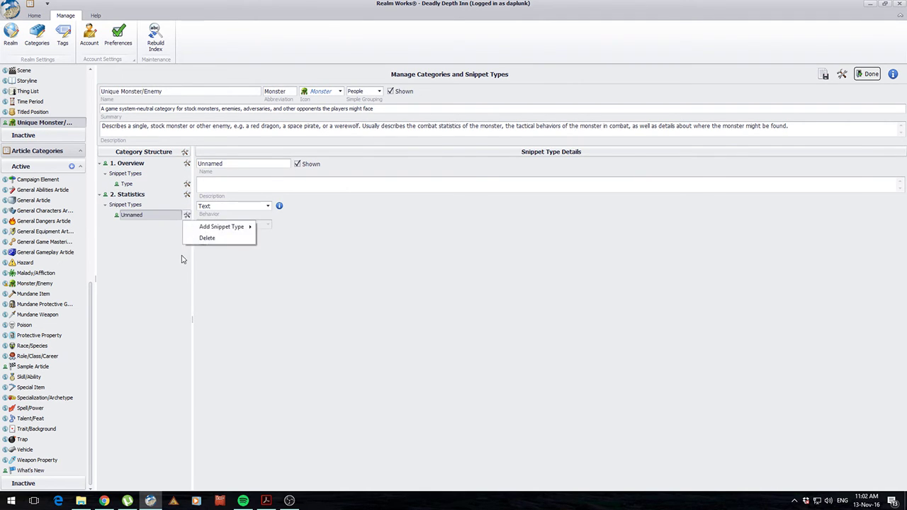
click(207, 239)
click(435, 261)
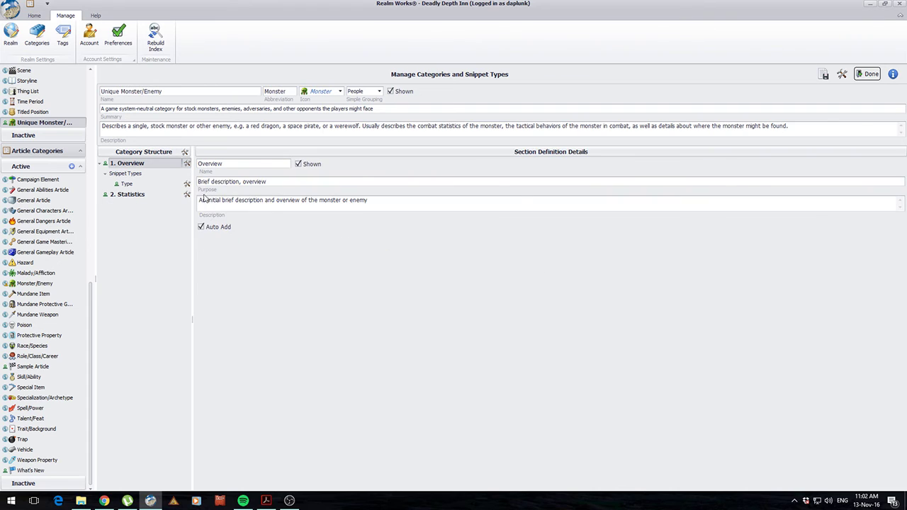
- Add a section definition named Tactics below Statistics in Unique Monster/Enemy, then return to the Monster/Enemy category
click(187, 194)
mouse_move(220, 228)
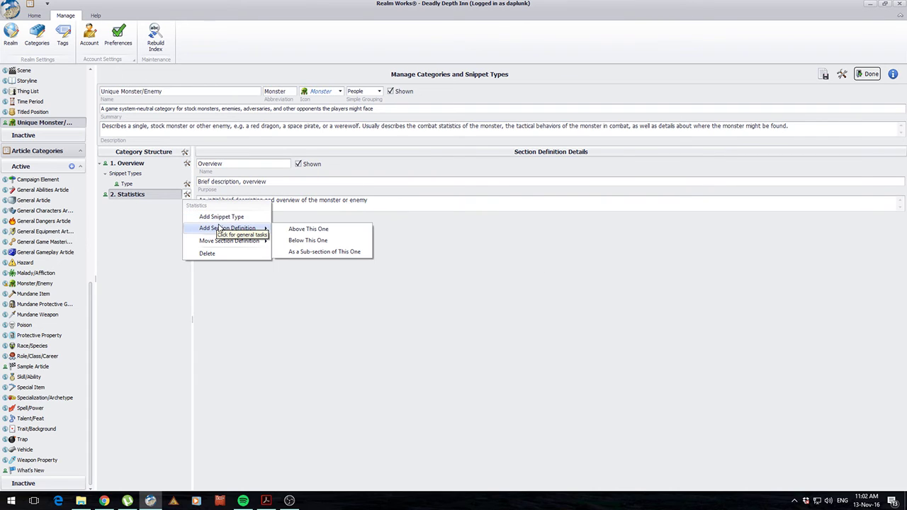
click(304, 242)
double_click(229, 166)
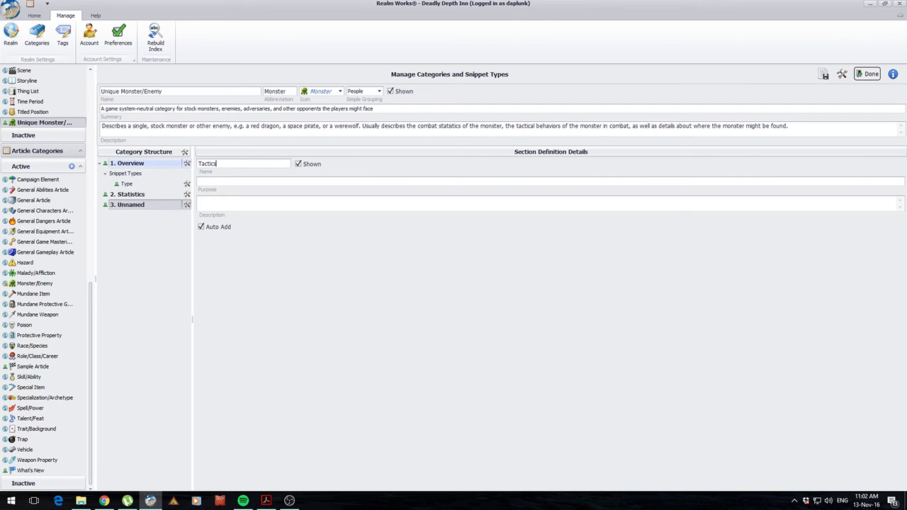
text(Tactics)
click(35, 283)
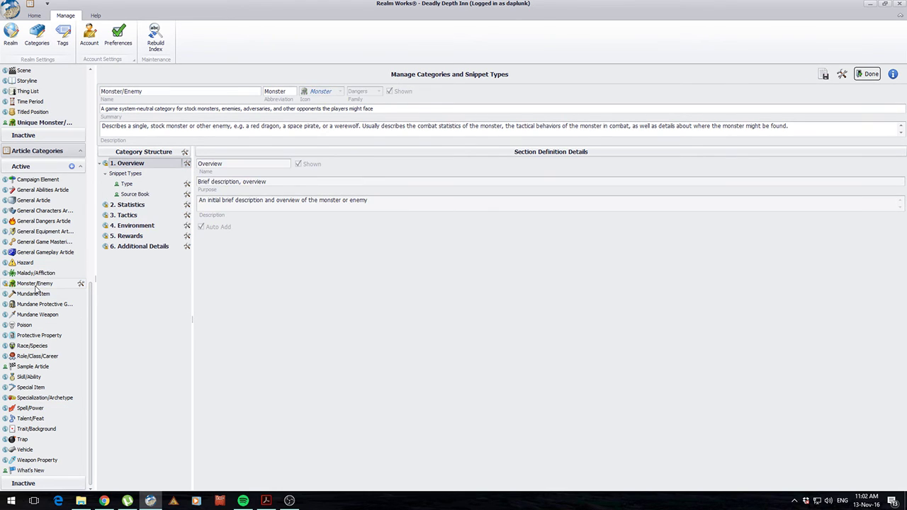
- Add a section definition named Environment below Tactics in the Unique Monster/Enemy category
click(44, 123)
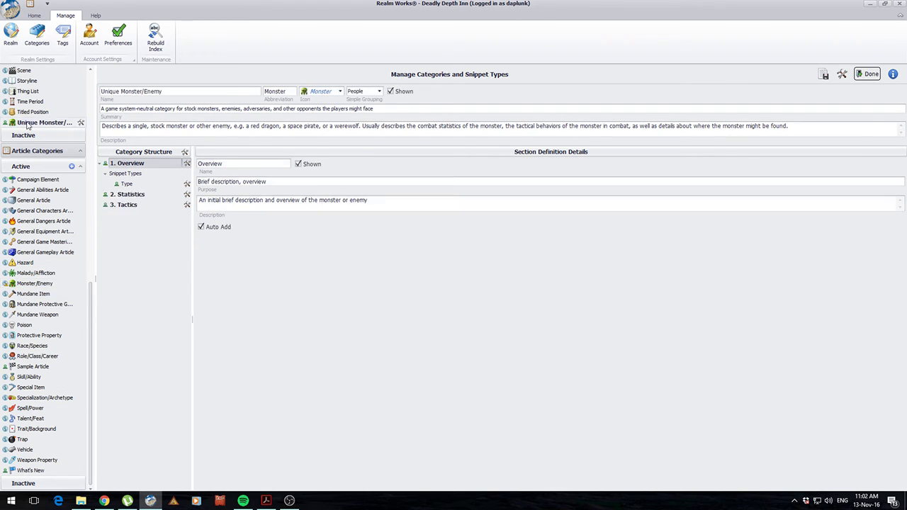
click(188, 205)
mouse_move(229, 240)
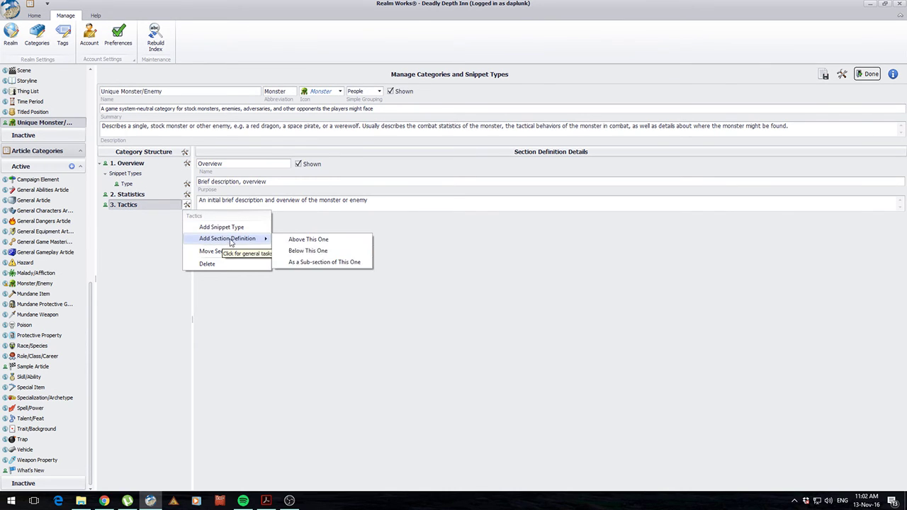
click(292, 254)
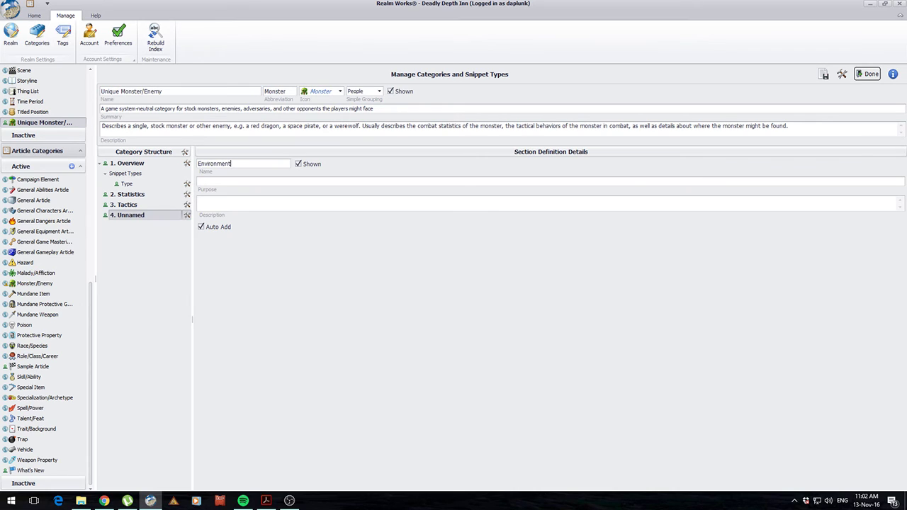
click(187, 214)
click(212, 237)
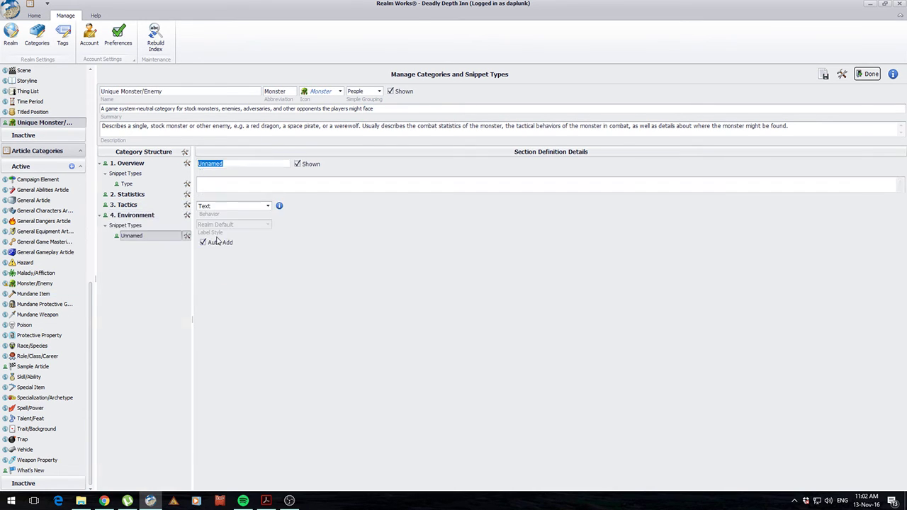
click(187, 236)
click(206, 259)
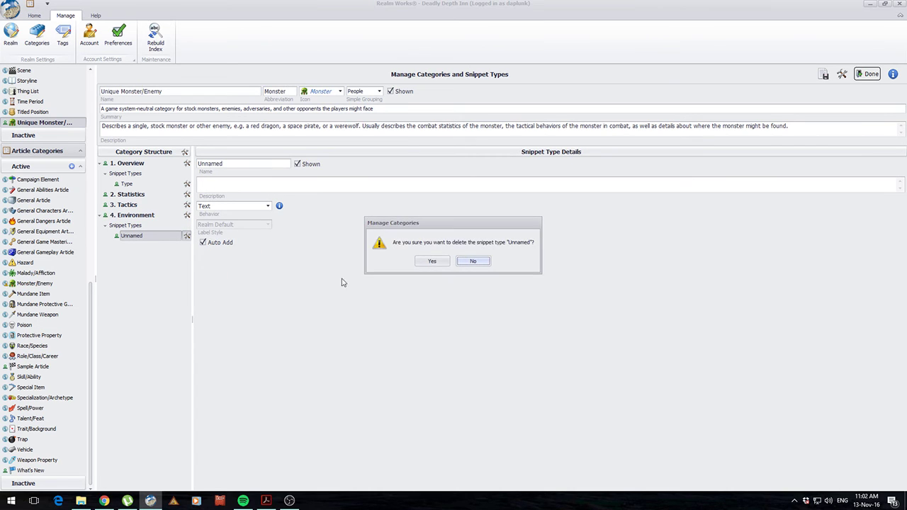
click(433, 261)
- Add a section definition named Rewards below Environment in Unique Monster/Enemy
click(187, 214)
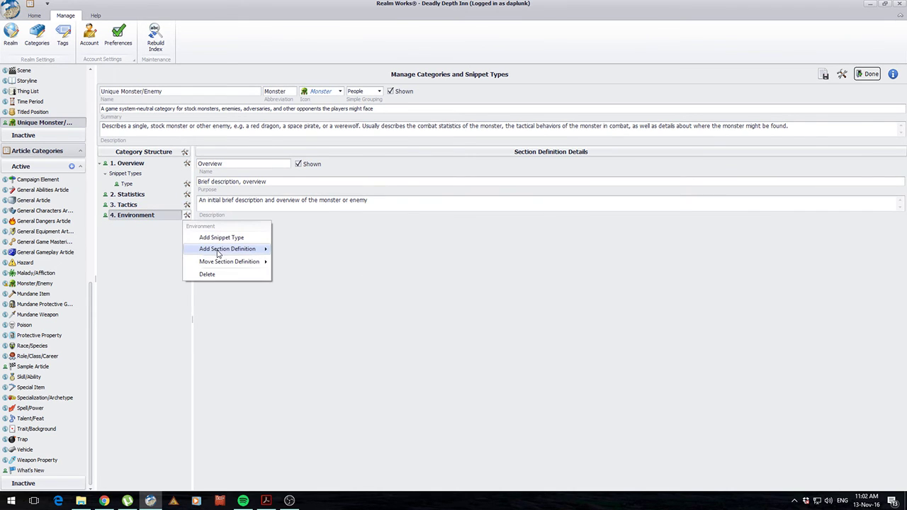
mouse_move(227, 248)
click(304, 273)
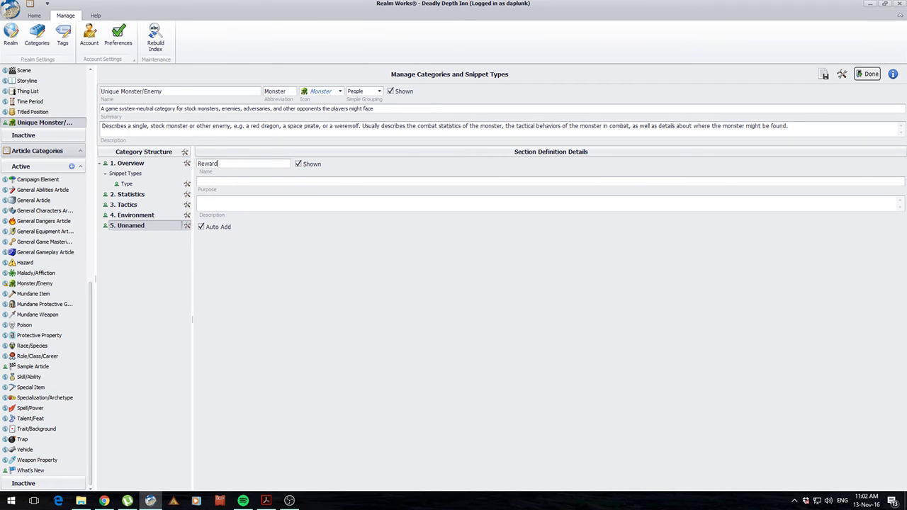
- Check the section list of Monster/Enemy and add a section definition named Additional Details below Rewards in Unique Monster/Enemy
click(34, 283)
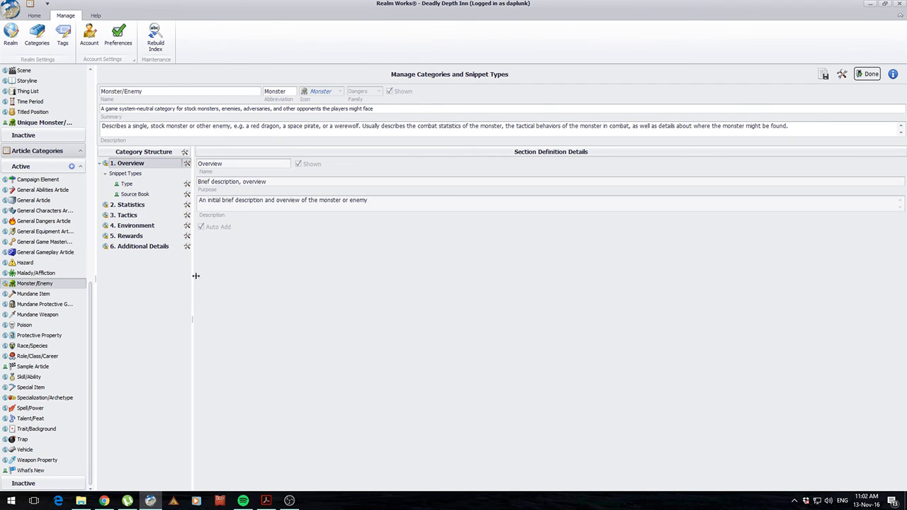
click(43, 123)
click(187, 225)
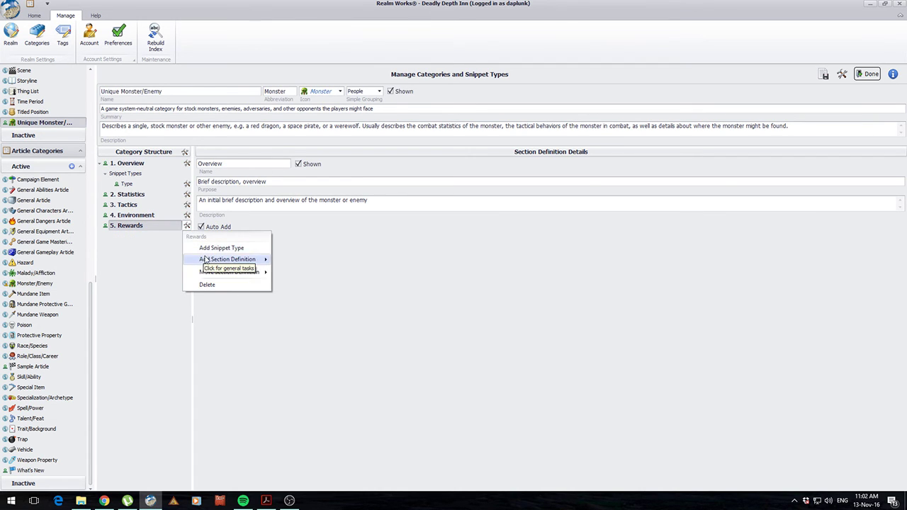
mouse_move(227, 259)
click(312, 283)
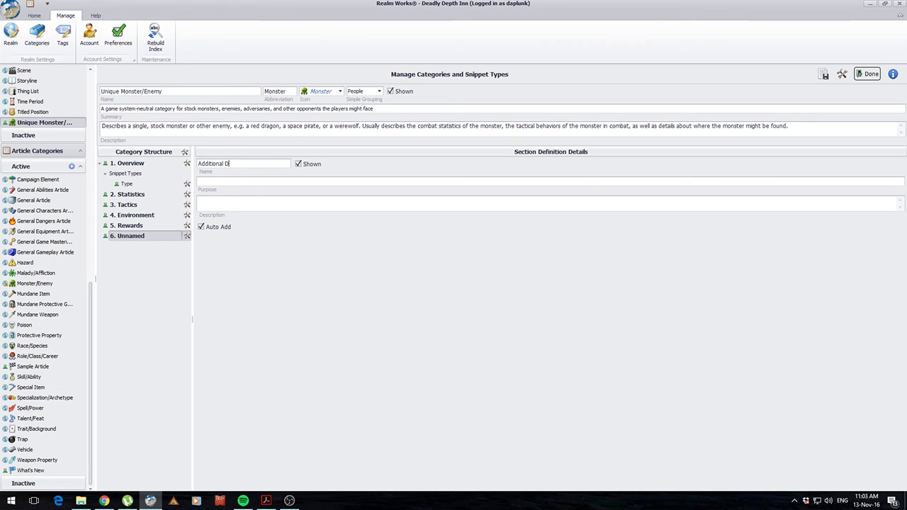
- Copy the purpose "Movement, targeting, ability usage, retreating, surrendering" from the Tactics section of Monster/Enemy into the Tactics section of Unique Monster/Enemy
click(50, 285)
click(138, 204)
click(138, 215)
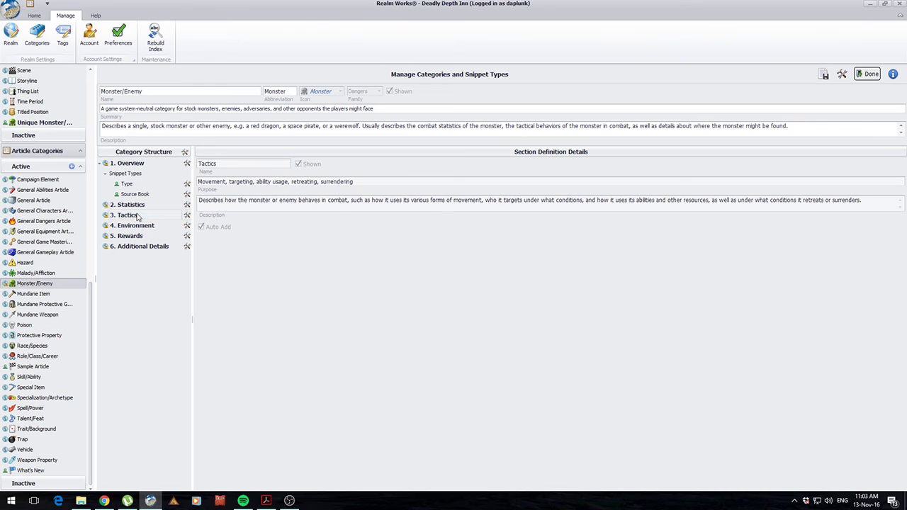
drag(362, 180, 162, 179)
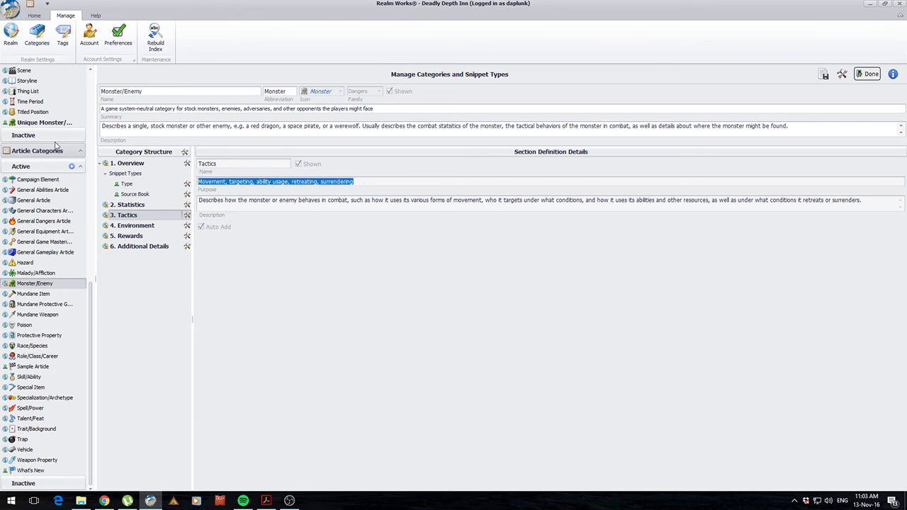
click(54, 124)
click(139, 199)
click(152, 205)
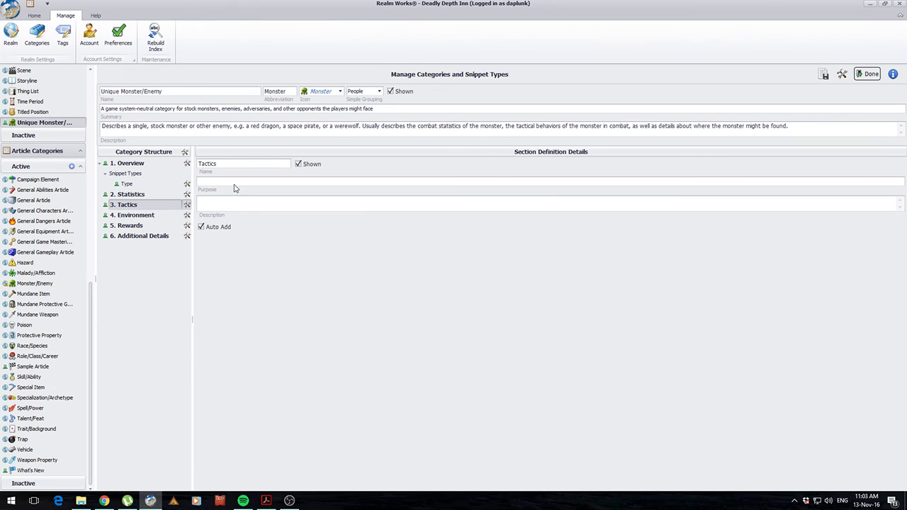
- Copy the description of how the monster behaves in combat from Monster/Enemy's Tactics section into the Tactics description of Unique Monster/Enemy
click(35, 283)
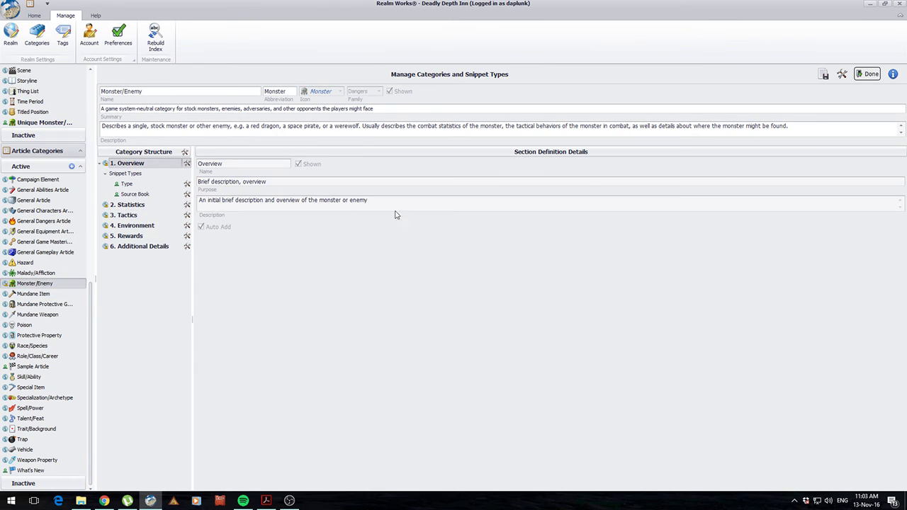
drag(395, 202, 159, 205)
click(148, 215)
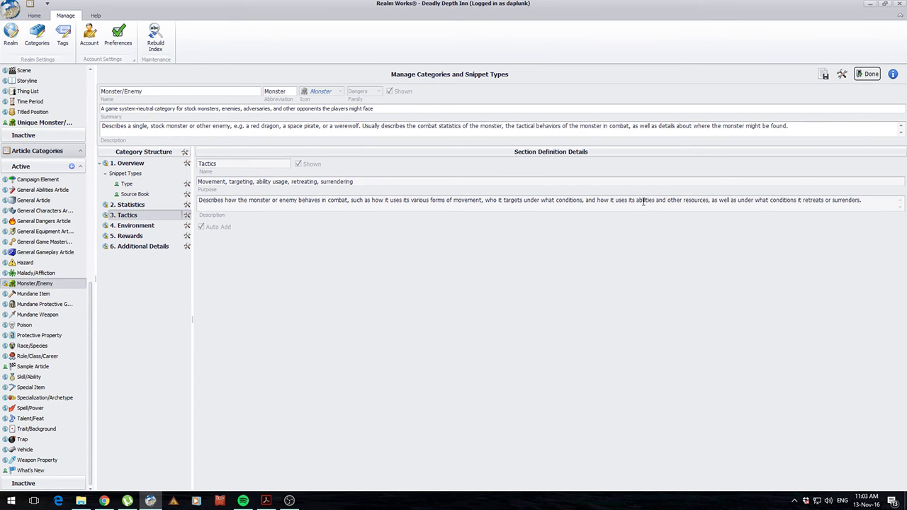
drag(874, 204, 183, 205)
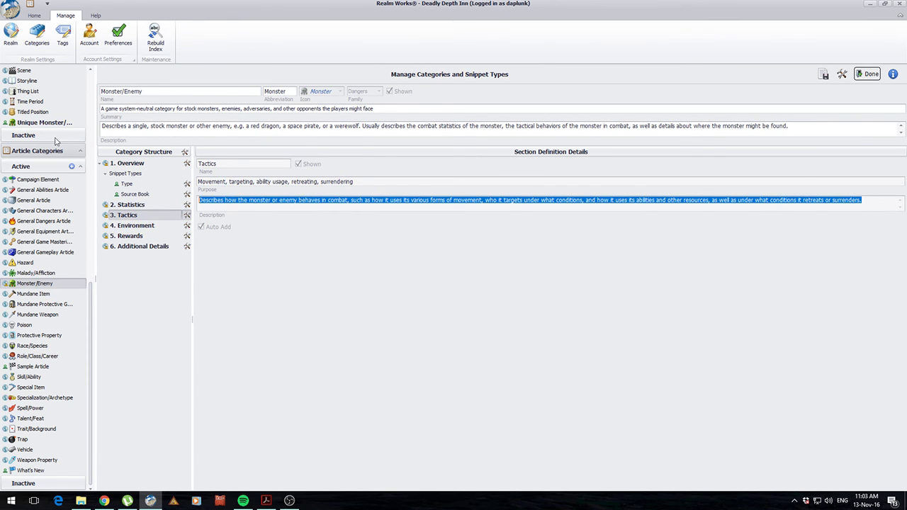
click(32, 124)
click(128, 205)
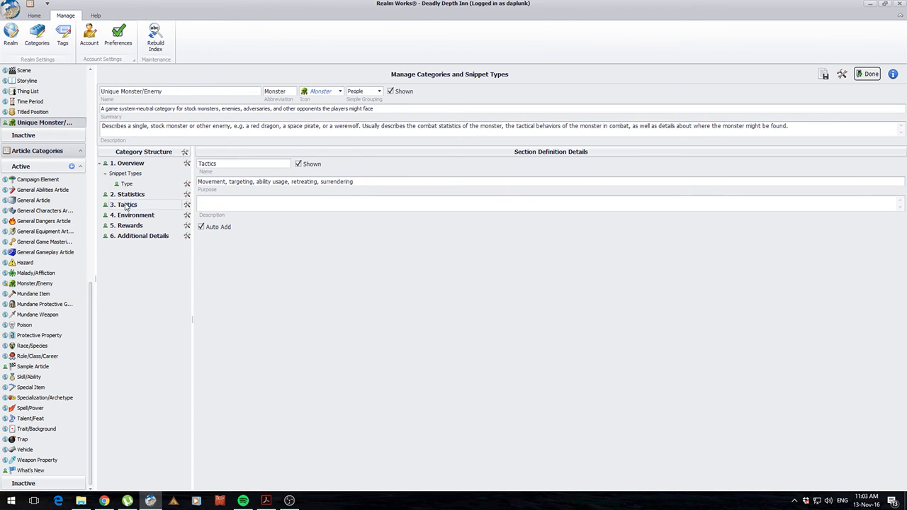
click(275, 204)
key(ctrl+v)
- Copy the purpose "Base of operations, habitat, ecology, behaviors, lair, patrol routes" from Monster/Enemy's Environment section into the Environment section of Unique Monster/Enemy
click(34, 283)
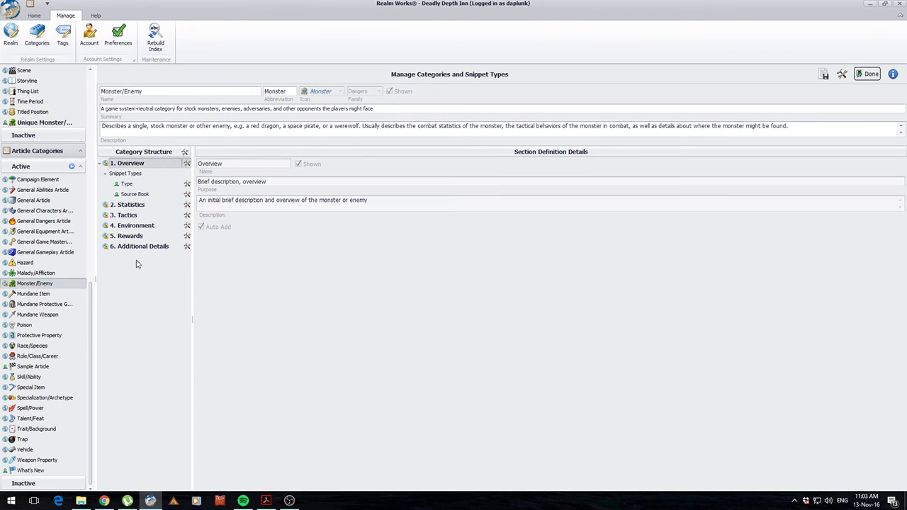
click(148, 226)
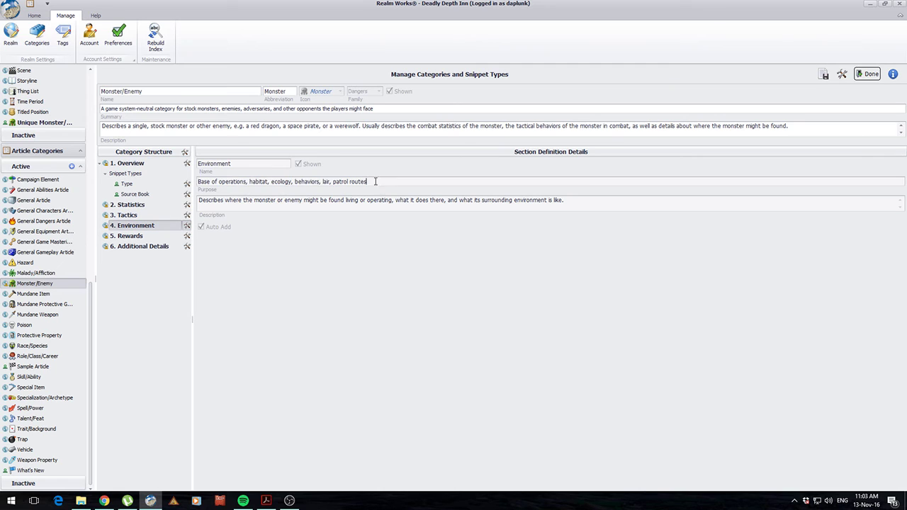
drag(376, 182, 198, 182)
key(ctrl+c)
click(44, 122)
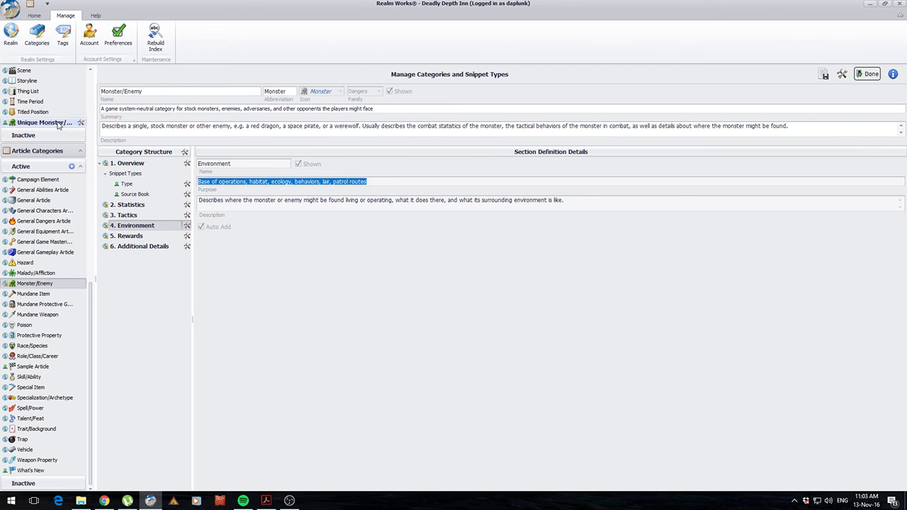
click(139, 218)
click(246, 182)
key(ctrl+v)
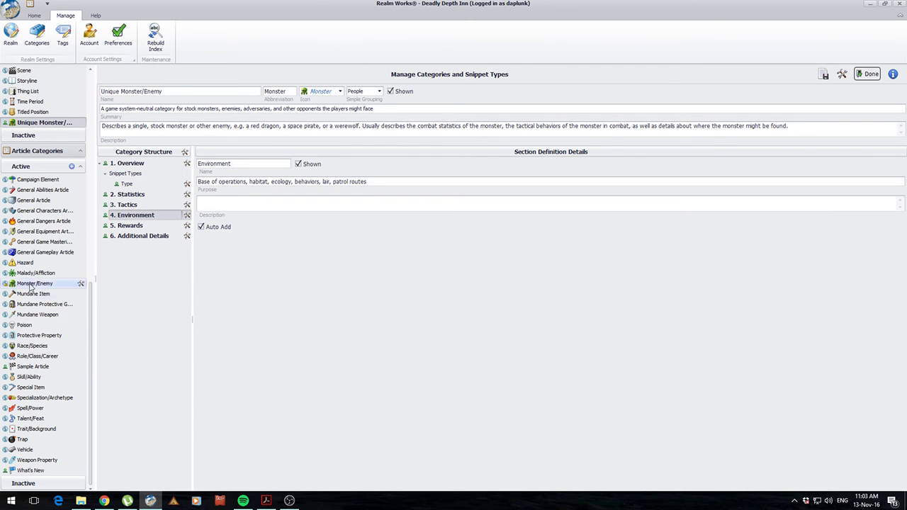
- Copy the description of where the monster might be found from Monster/Enemy's Environment section into the Environment description of Unique Monster/Enemy
click(31, 284)
click(136, 226)
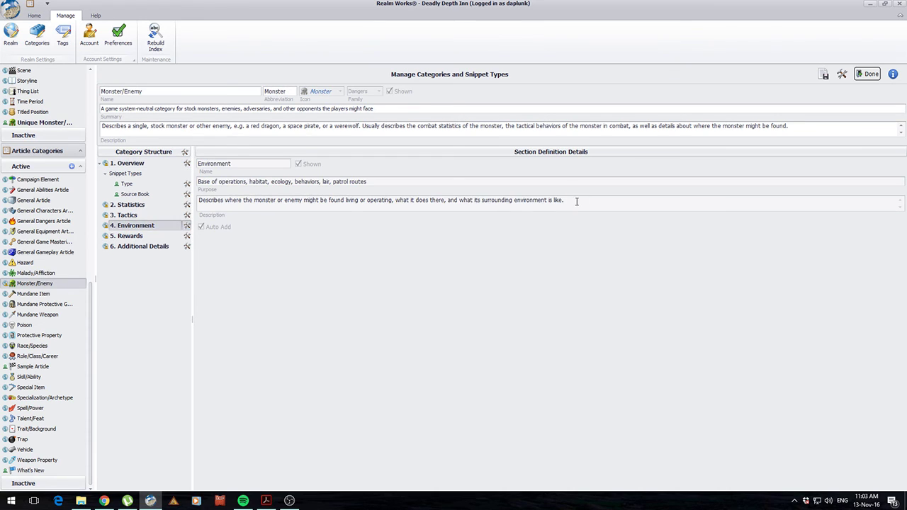
drag(576, 201, 190, 198)
click(43, 123)
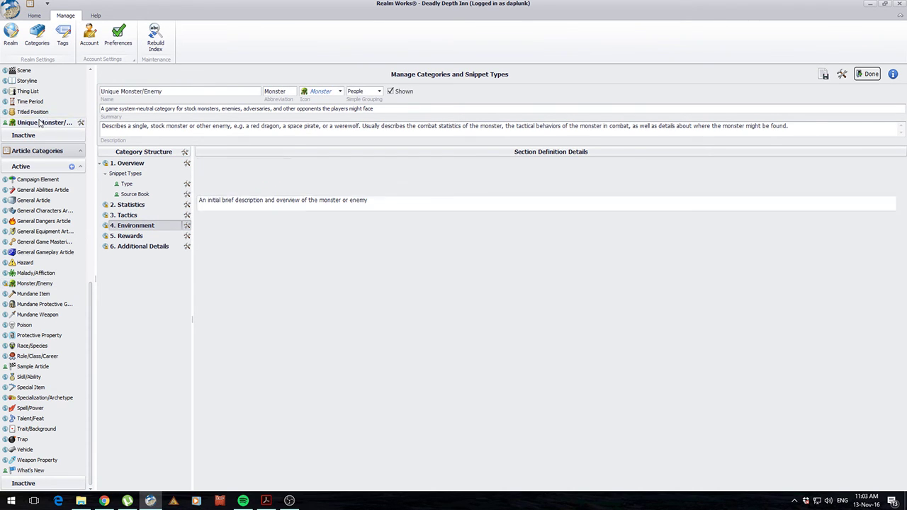
click(292, 205)
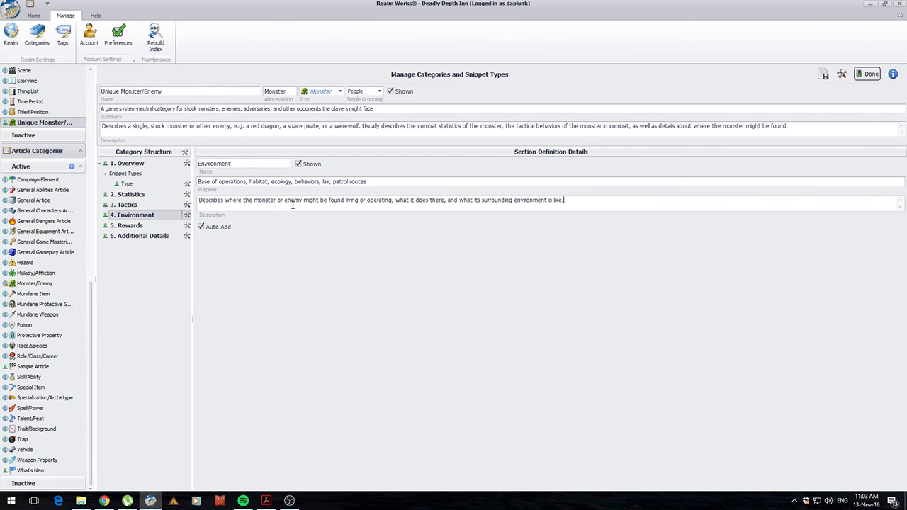
- Copy the purpose "Experience, items, treasure, etc." from the Rewards section of Monster/Enemy into the Rewards section of Unique Monster/Enemy
click(34, 284)
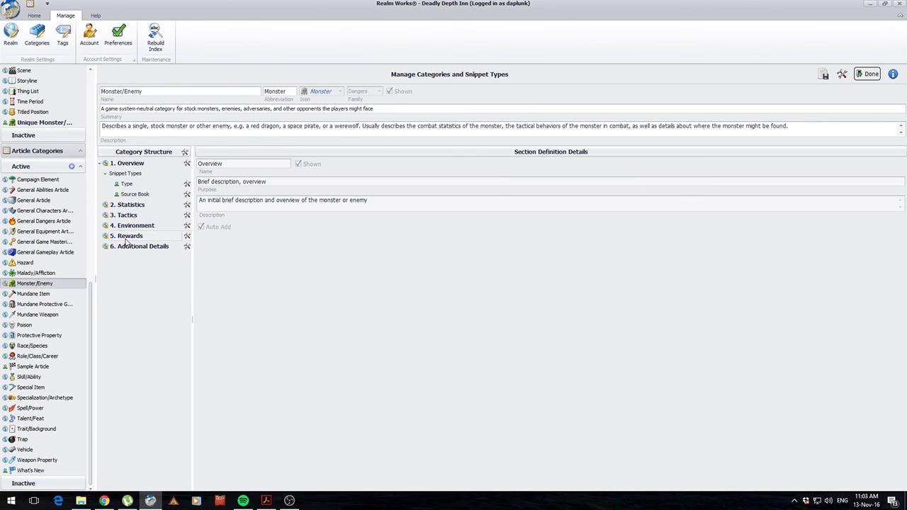
click(129, 235)
drag(292, 184, 139, 177)
key(ctrl+c)
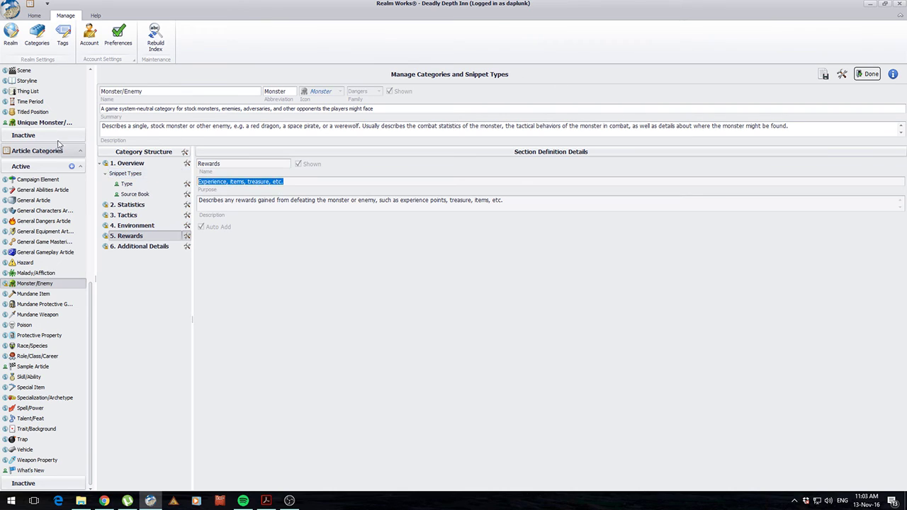
click(50, 124)
click(135, 226)
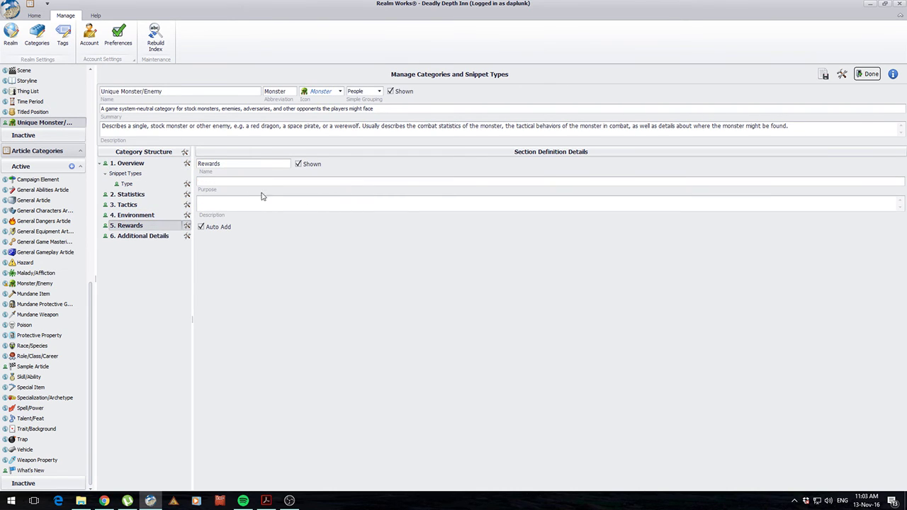
key(ctrl+v)
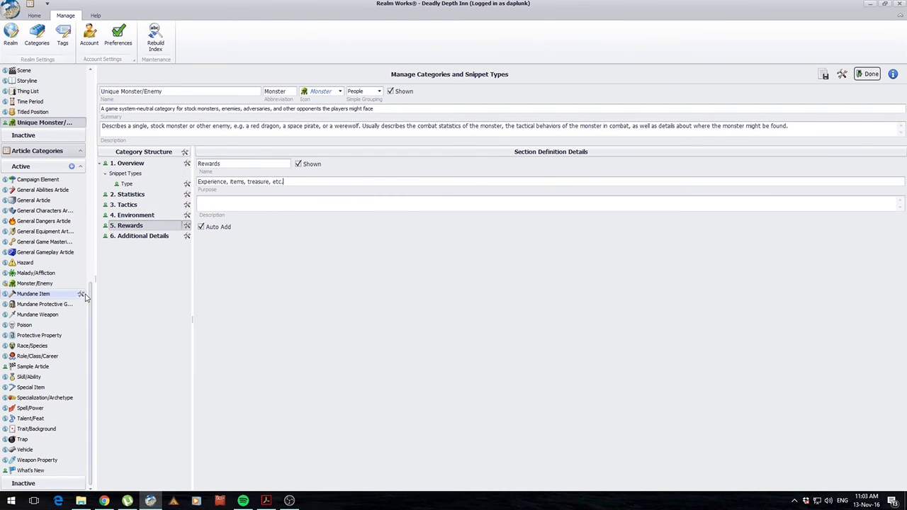
- Copy the description of rewards for defeating the monster from Monster/Enemy's Rewards section into the Rewards description of Unique Monster/Enemy
click(34, 284)
click(131, 236)
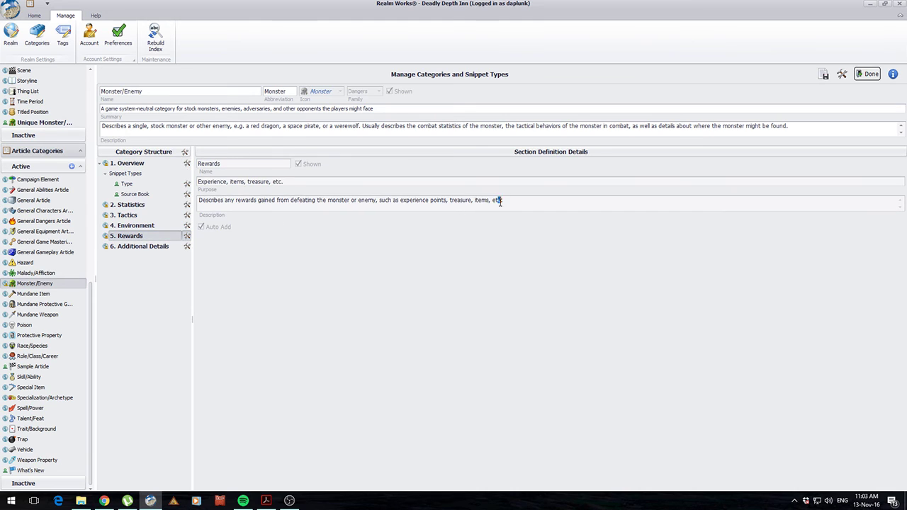
drag(500, 201, 160, 181)
key(ctrl+c)
click(44, 122)
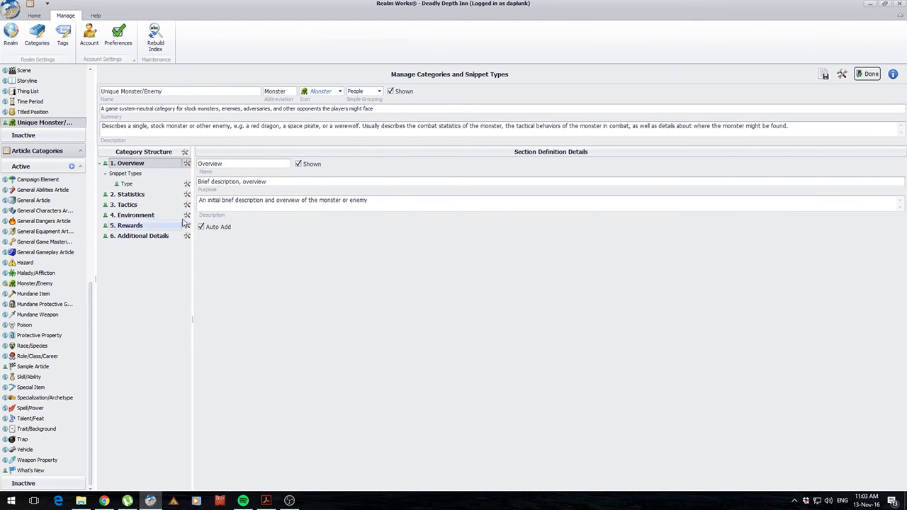
click(177, 225)
click(223, 200)
key(ctrl+v)
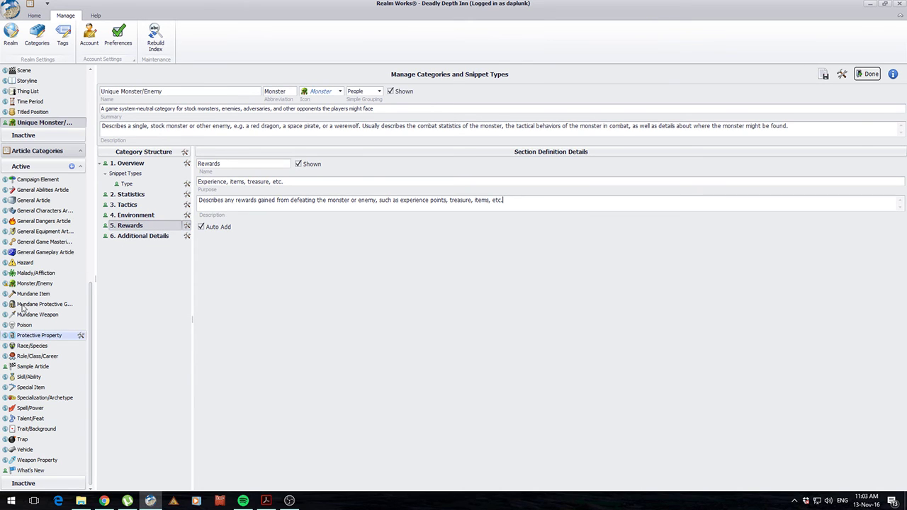
- Copy the purpose "Further notes, details, tidbits" from Monster/Enemy's Additional Details into the same section of Unique Monster/Enemy, and return to Monster/Enemy
click(34, 283)
click(142, 246)
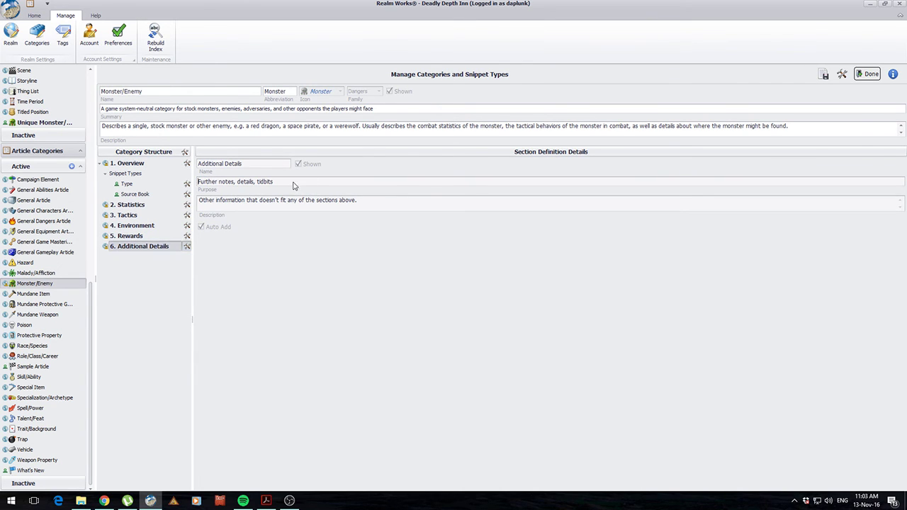
drag(284, 182, 197, 183)
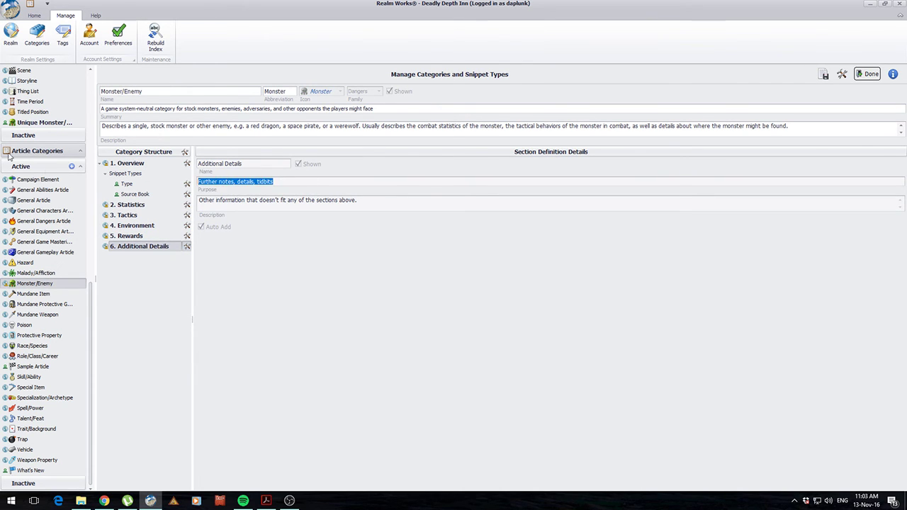
click(62, 123)
click(142, 236)
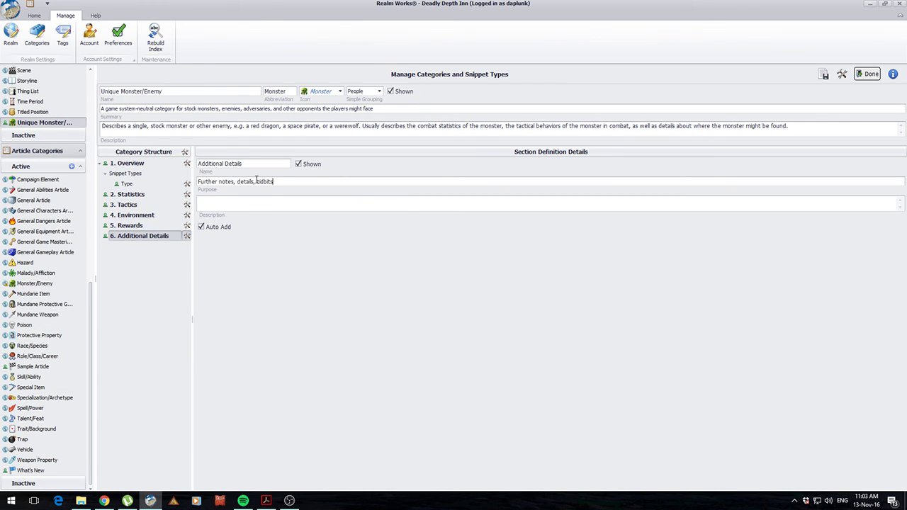
click(34, 283)
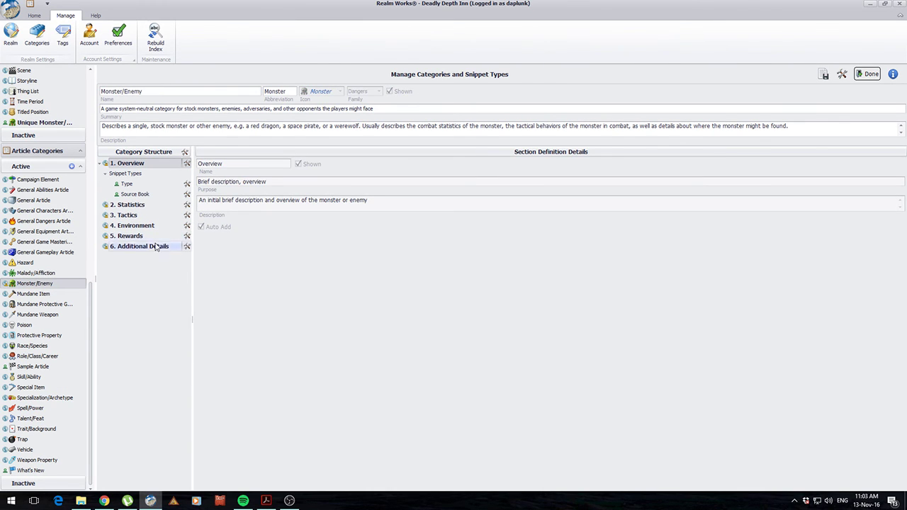
- Copy the description "Other information that doesn't fit any of the sections above." from Monster/Enemy's Additional Details into the same section of Unique Monster/Enemy
click(156, 246)
drag(386, 200, 198, 200)
key(ctrl+c)
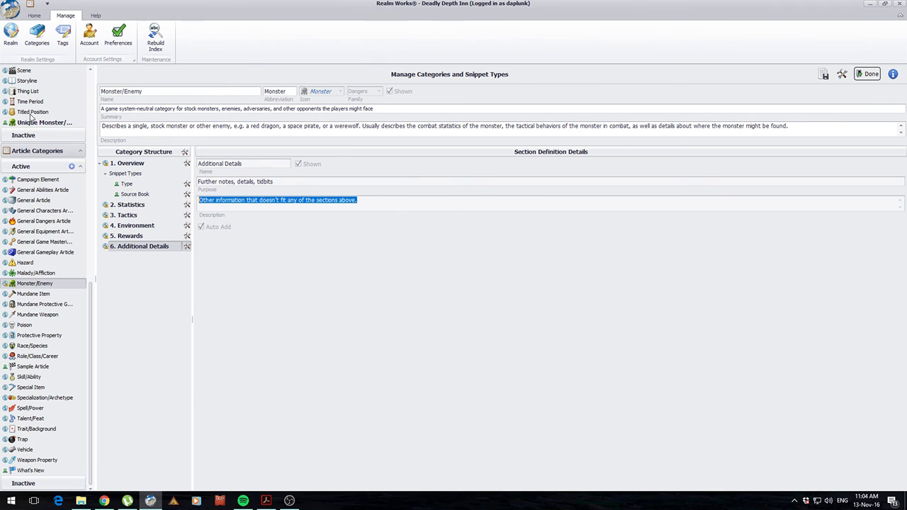
click(36, 123)
click(142, 236)
click(260, 207)
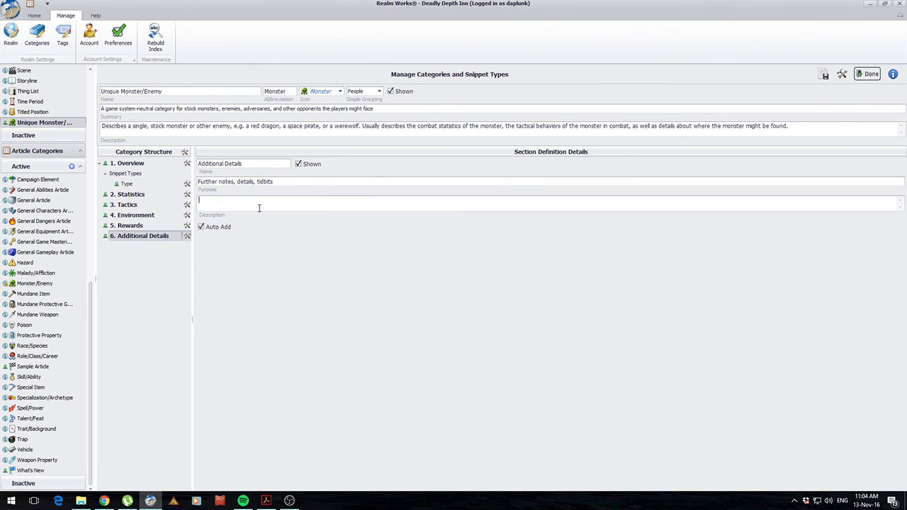
key(ctrl+v)
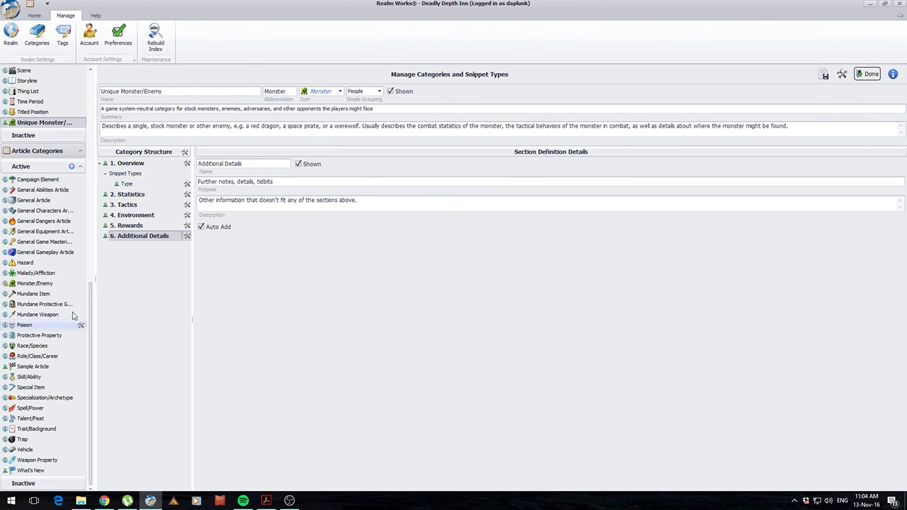
- Describe the Type snippet of Unique Monster/Enemy as "Select the creature type.", save the category and leave category management
click(127, 183)
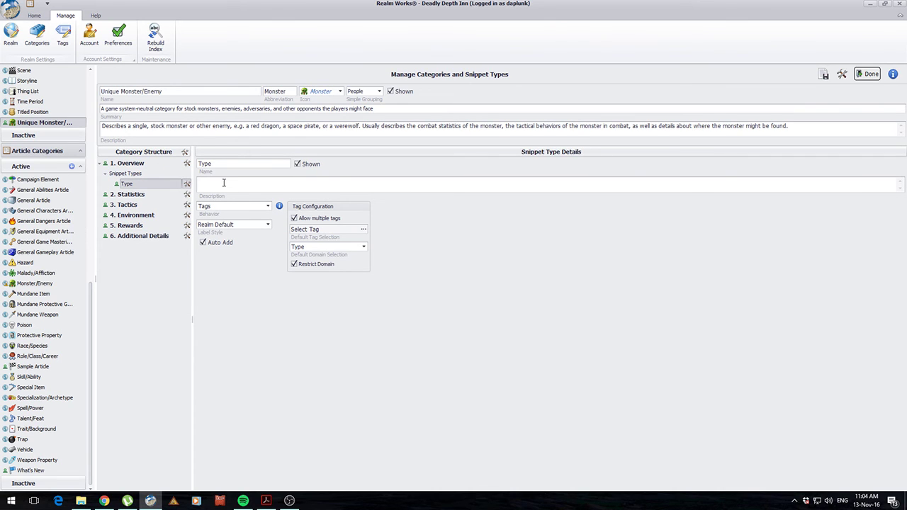
click(146, 193)
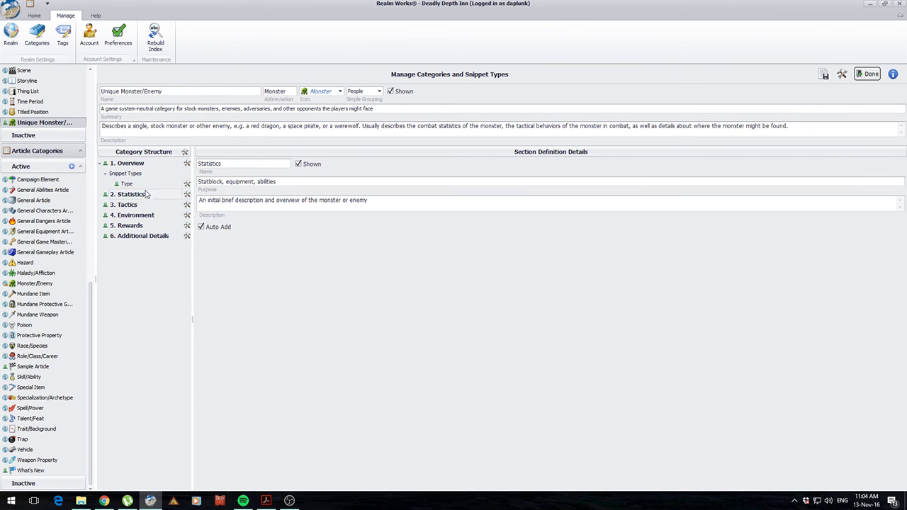
click(142, 184)
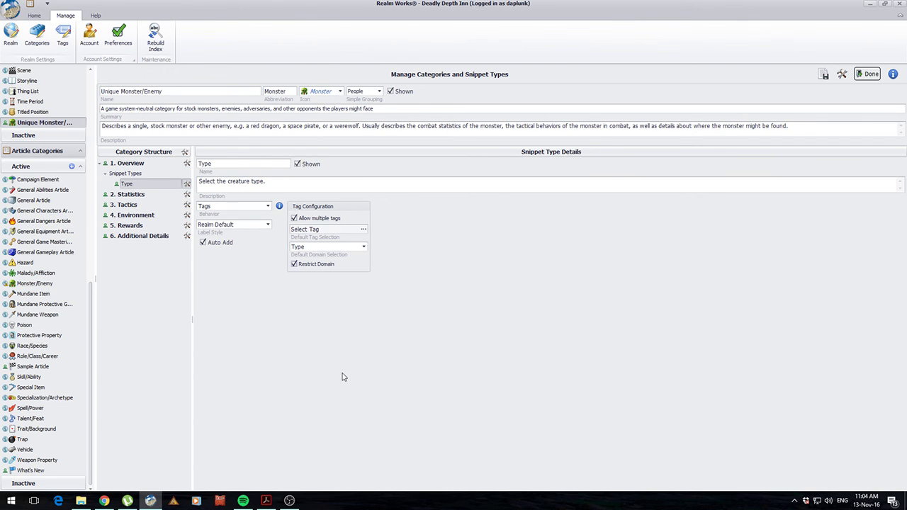
click(825, 74)
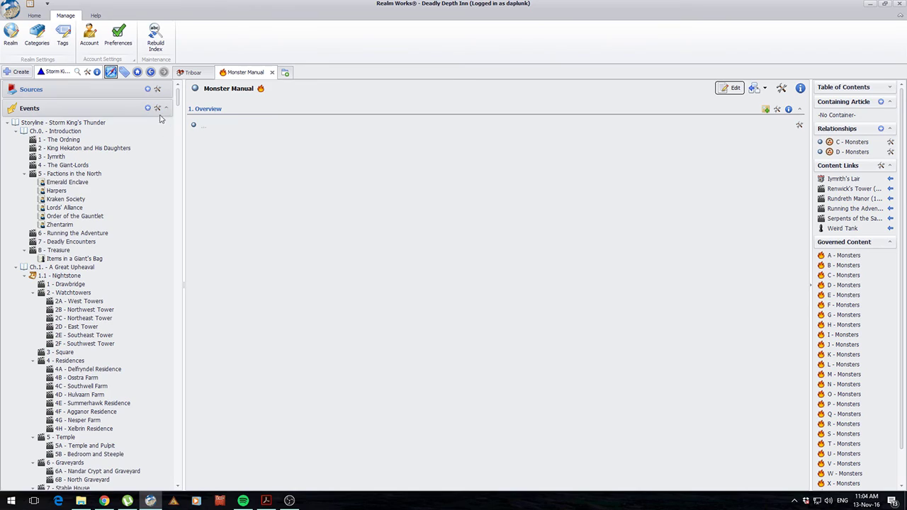
- Create a Unique Monster/Enemy topic named "Bob the Bugbear" contained by Iron Road in the People grouping, and open it
drag(177, 103, 210, 386)
click(91, 141)
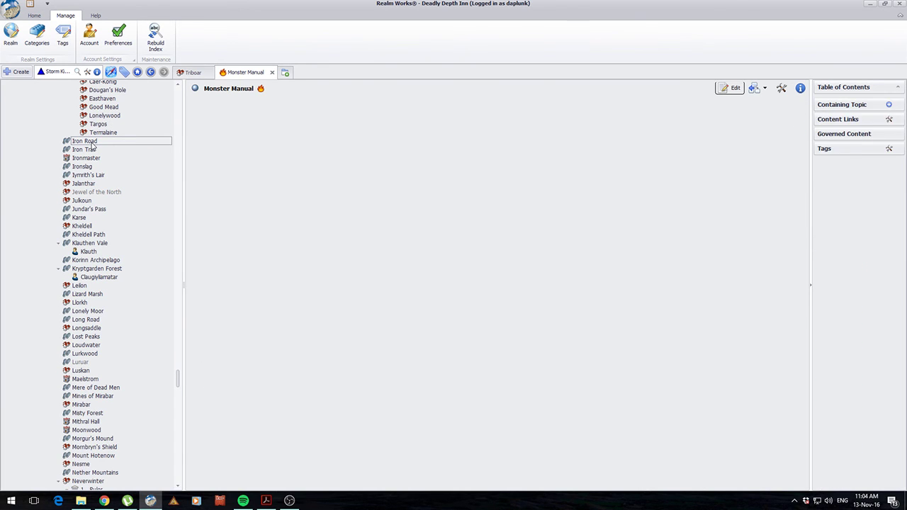
right_click(94, 144)
click(138, 233)
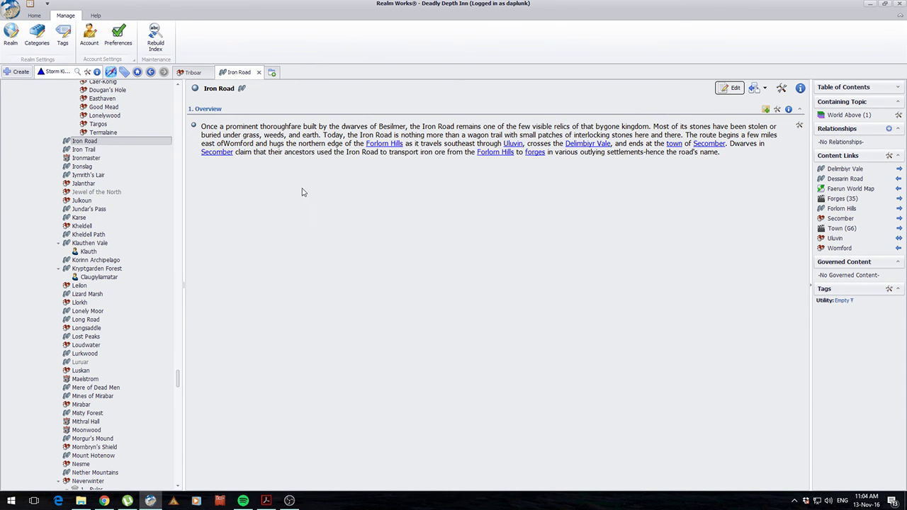
click(428, 201)
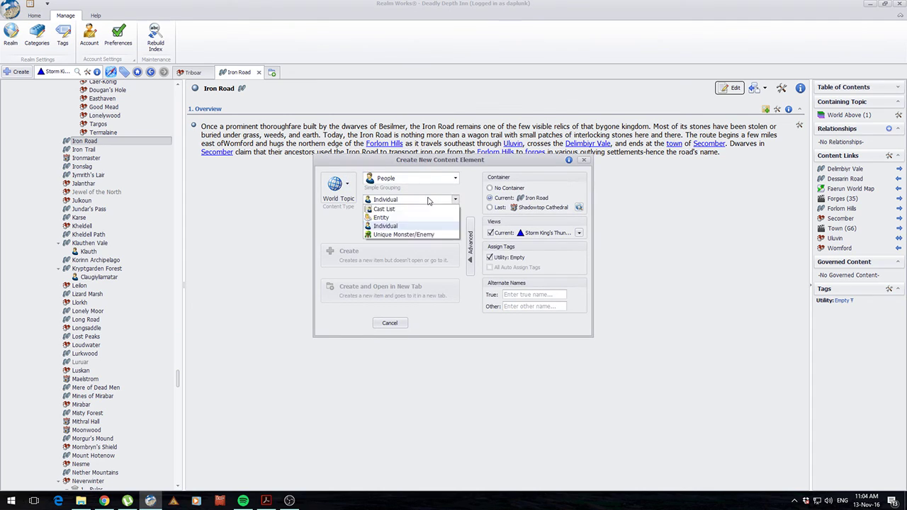
click(403, 235)
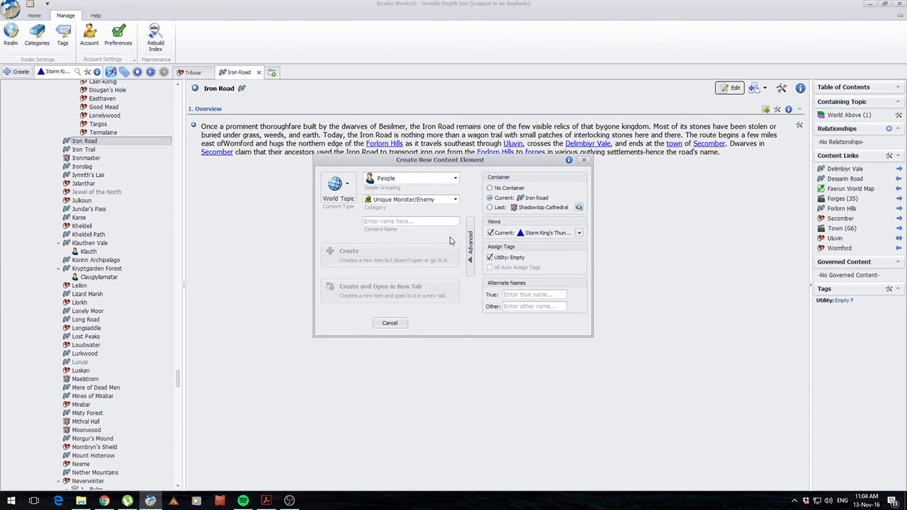
text(Bob the Bugbear)
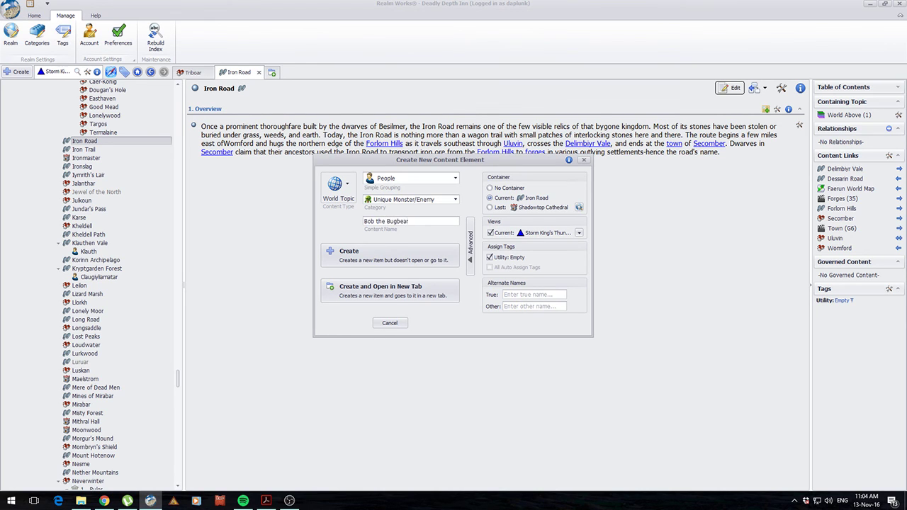
key(Return)
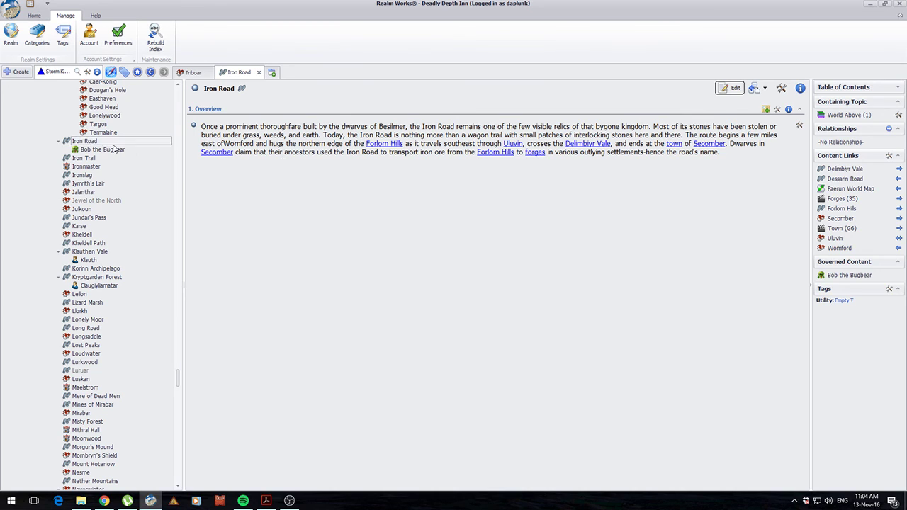
click(112, 151)
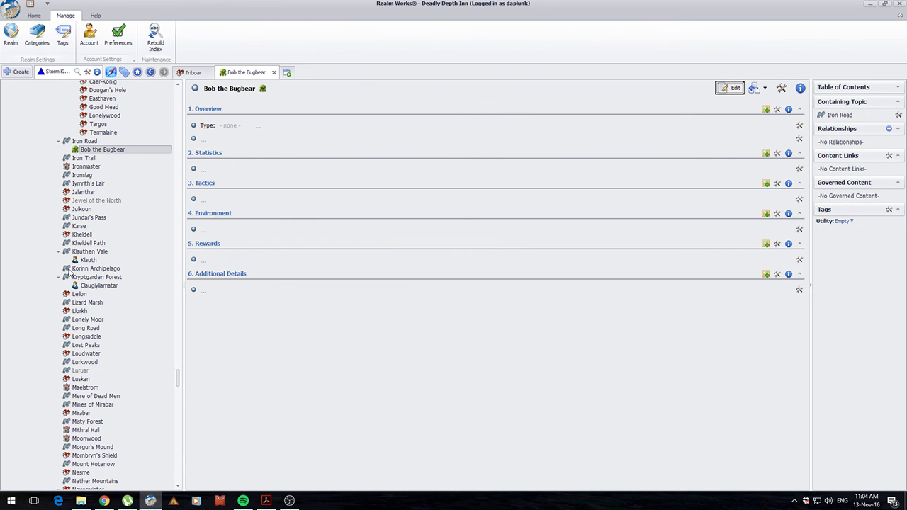
click(32, 16)
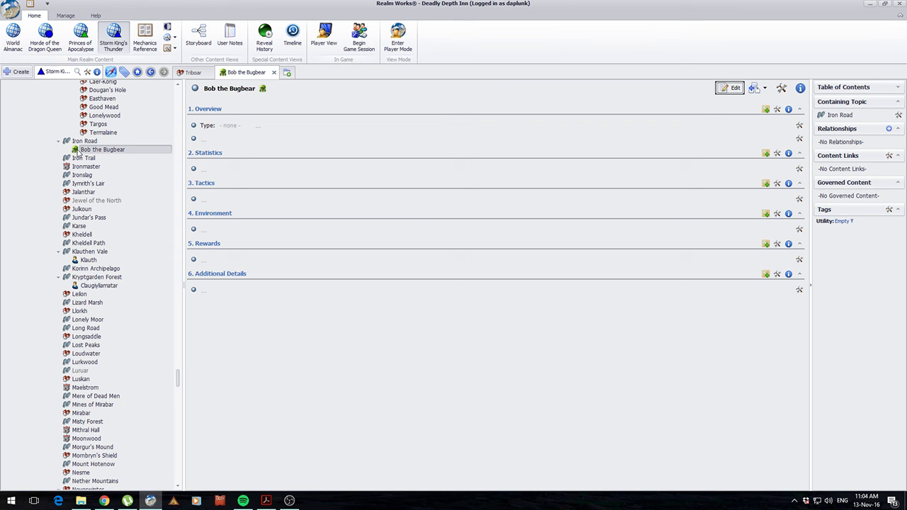
- Add "Bugbear" as a new paragraph below Iron Road's overview text and save the topic with that word linked to the Bugbear entry
click(88, 142)
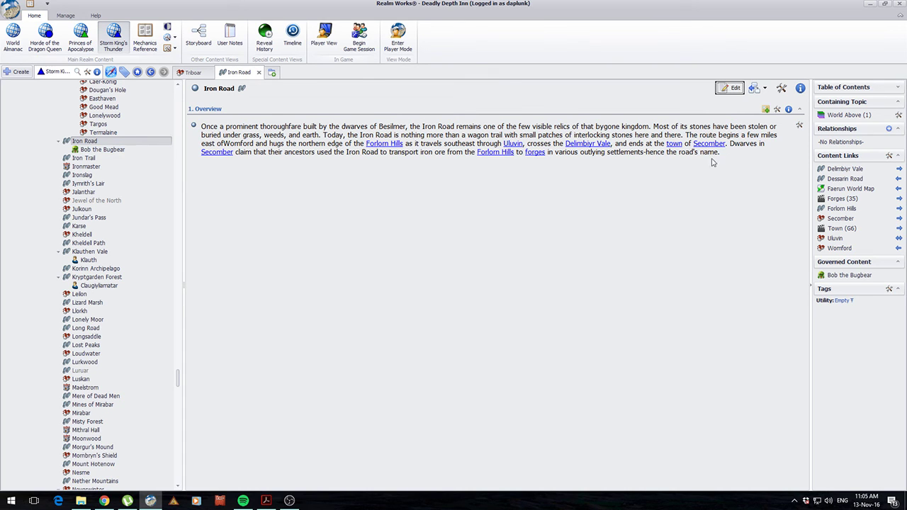
click(734, 89)
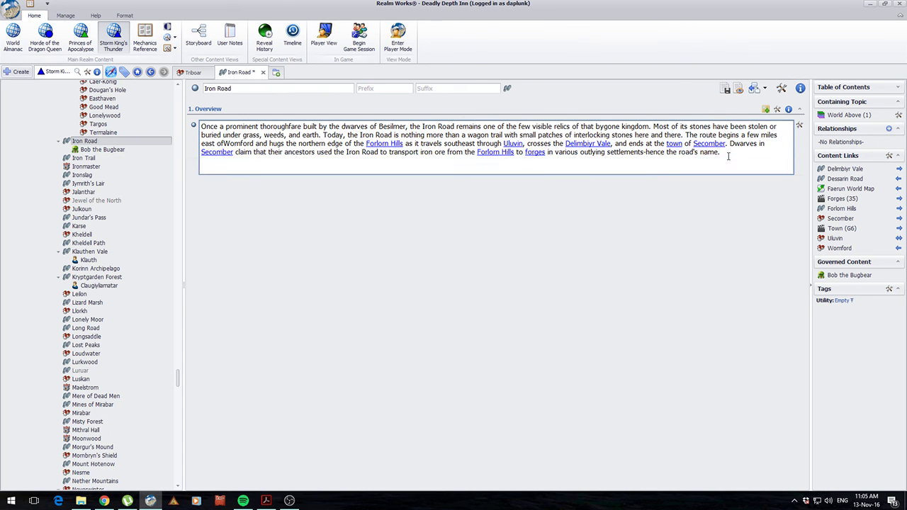
text(Bugbear)
click(728, 88)
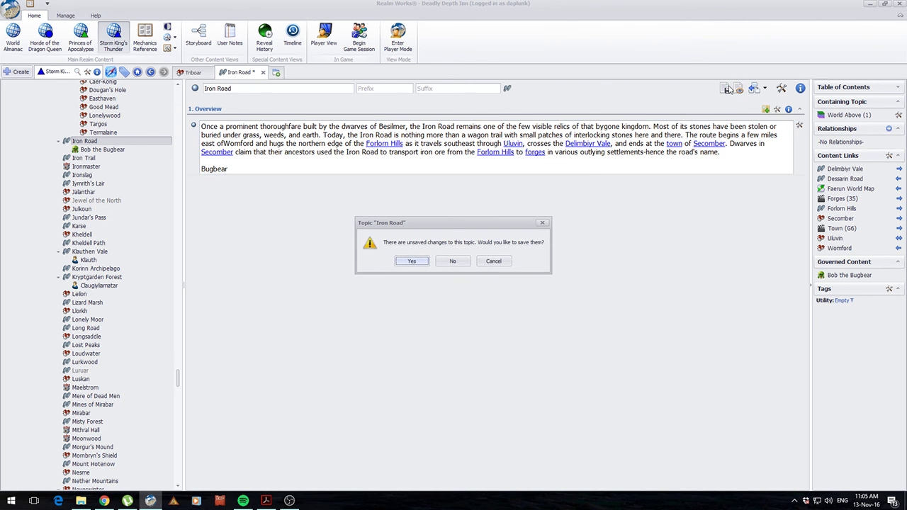
click(417, 264)
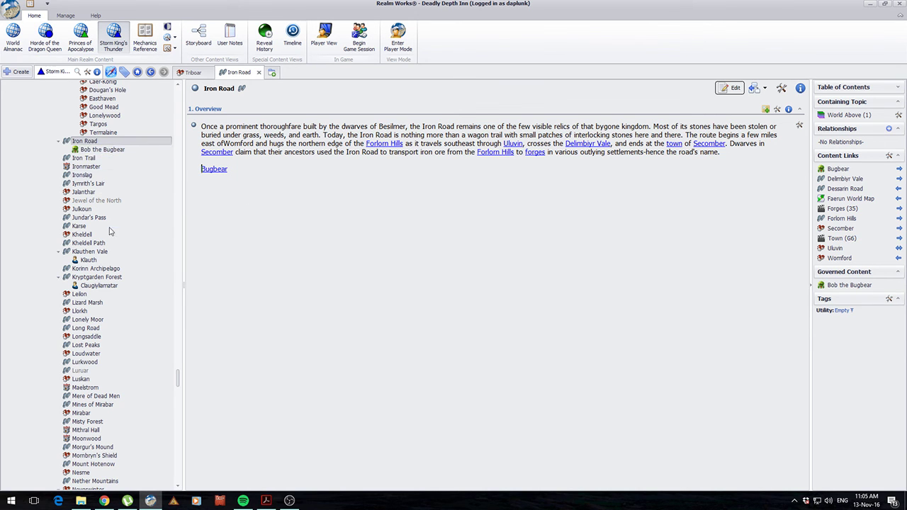
- Move the Bob the Bugbear topic from Iron Road to Iymrith's Lair using a "Contained by" relationship
scroll(112, 235, up, 3)
scroll(109, 265, up, 6)
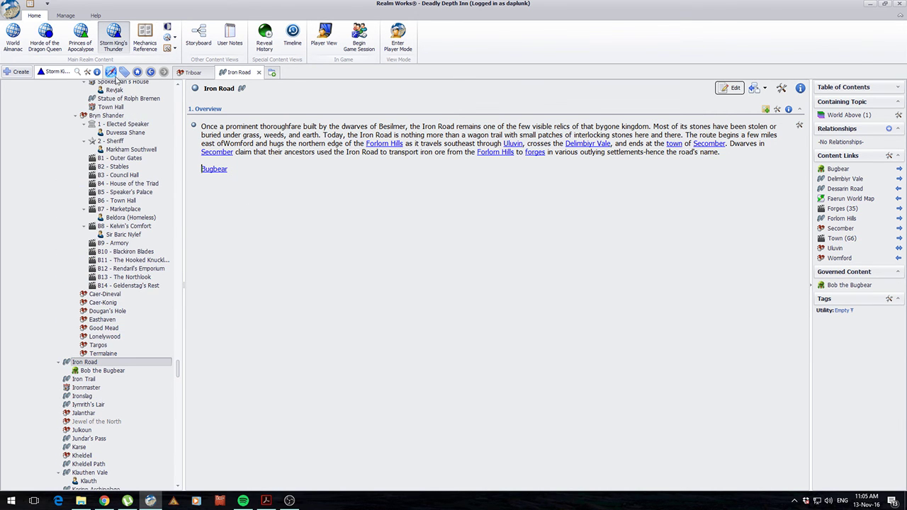
scroll(77, 350, down, 7)
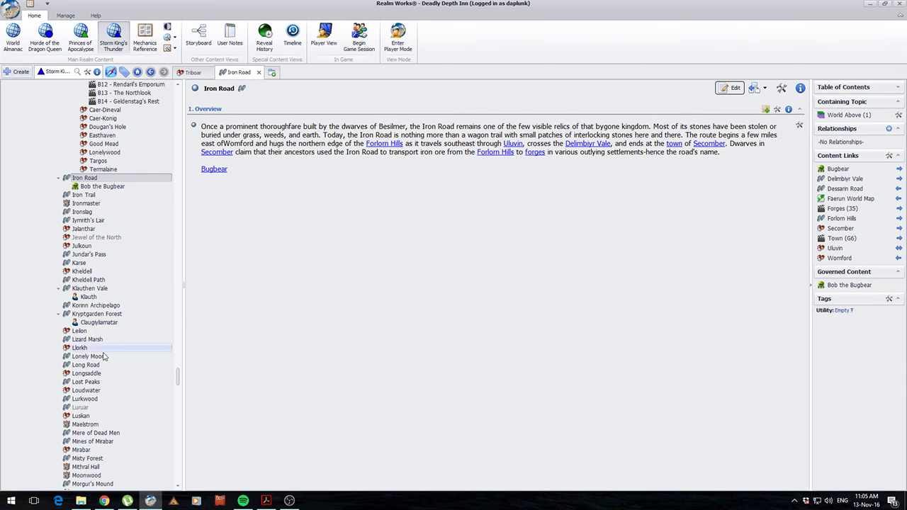
scroll(92, 182, down, 3)
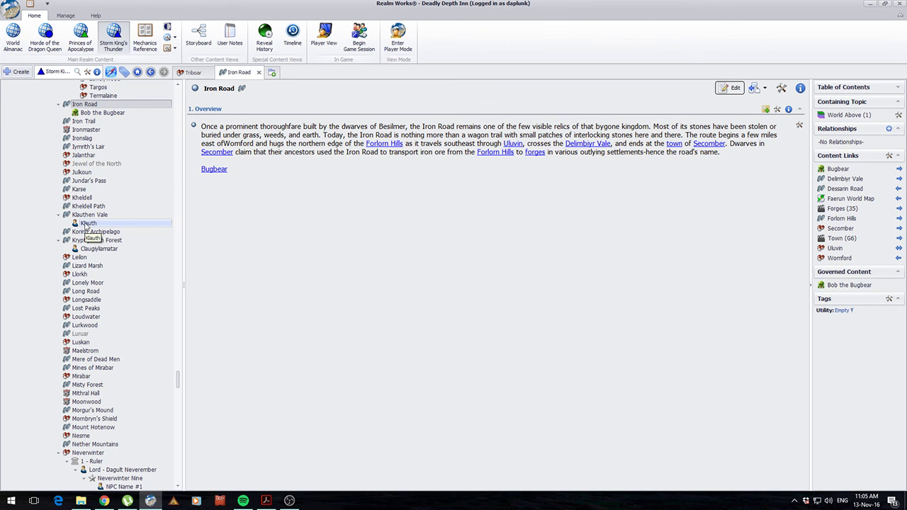
scroll(86, 225, up, 3)
click(106, 188)
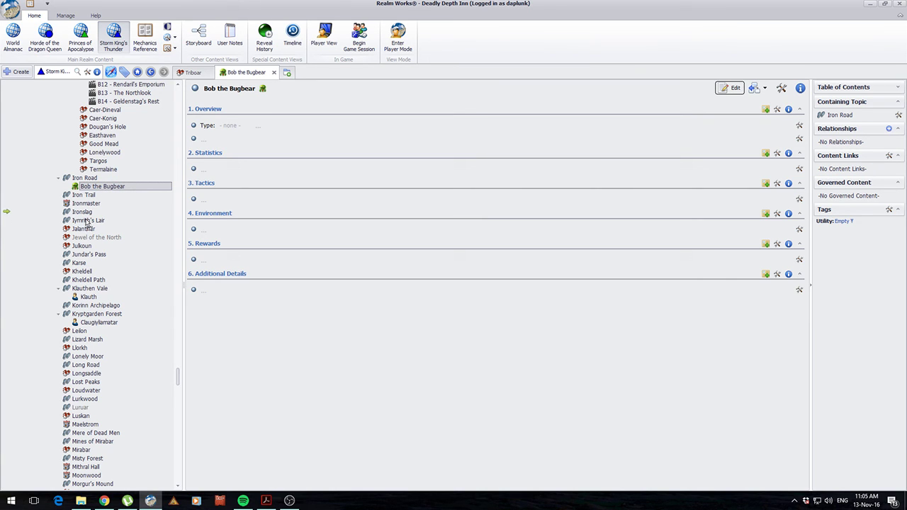
drag(86, 223, 97, 222)
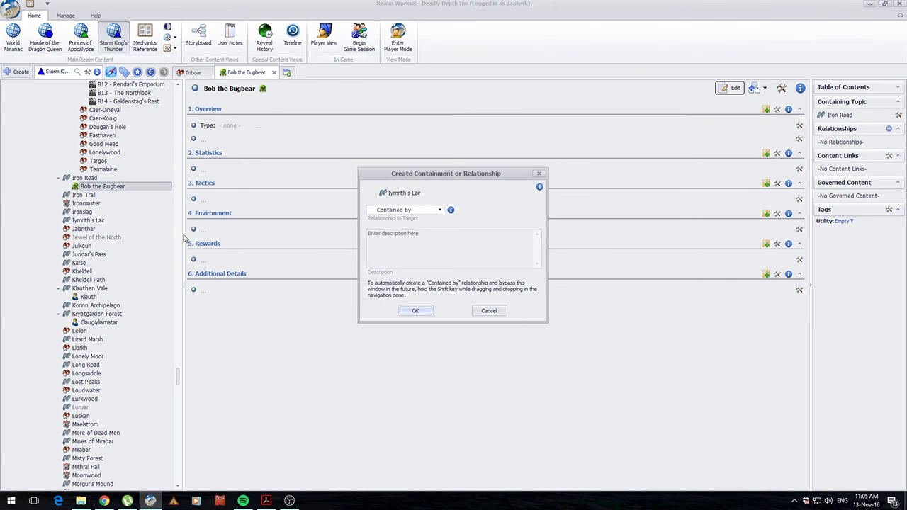
click(417, 311)
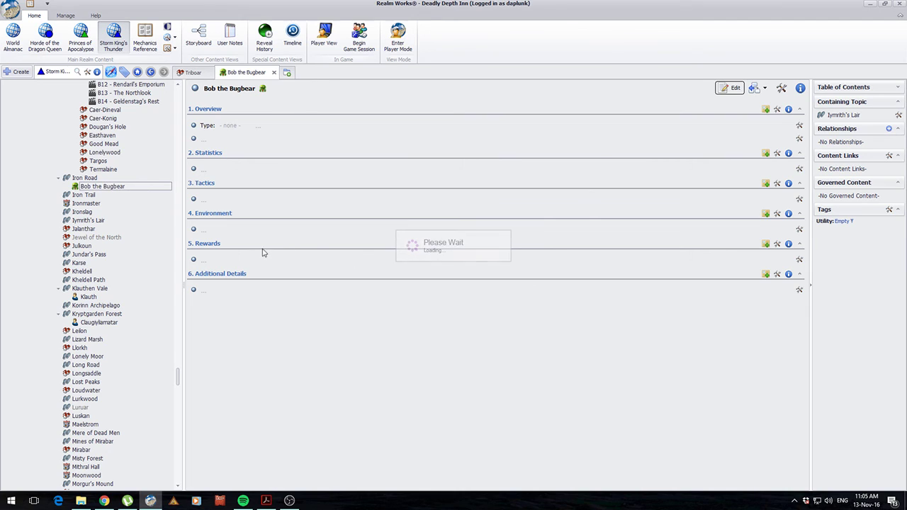